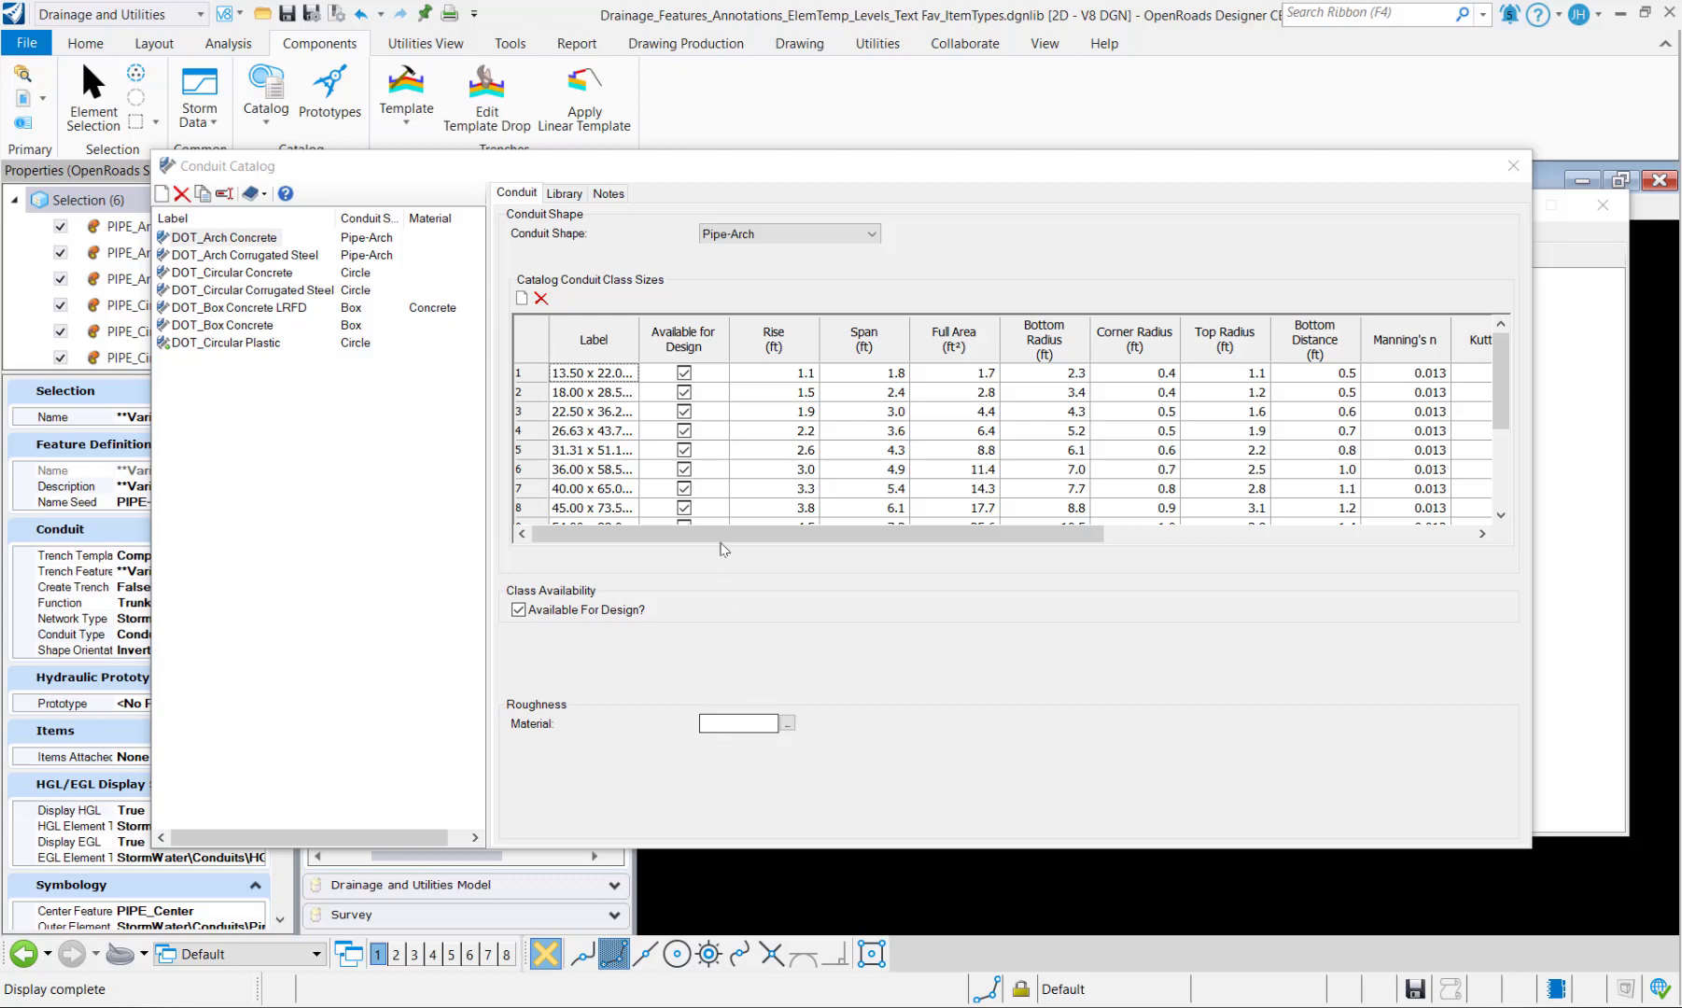
# Step: Review the DOT_Arch Concrete class sizes in the Conduit Catalog and the storm conduit's Material property in Test Conduit.dgn
pyautogui.moveTo(1009, 535); pyautogui.dragTo(1315, 533)
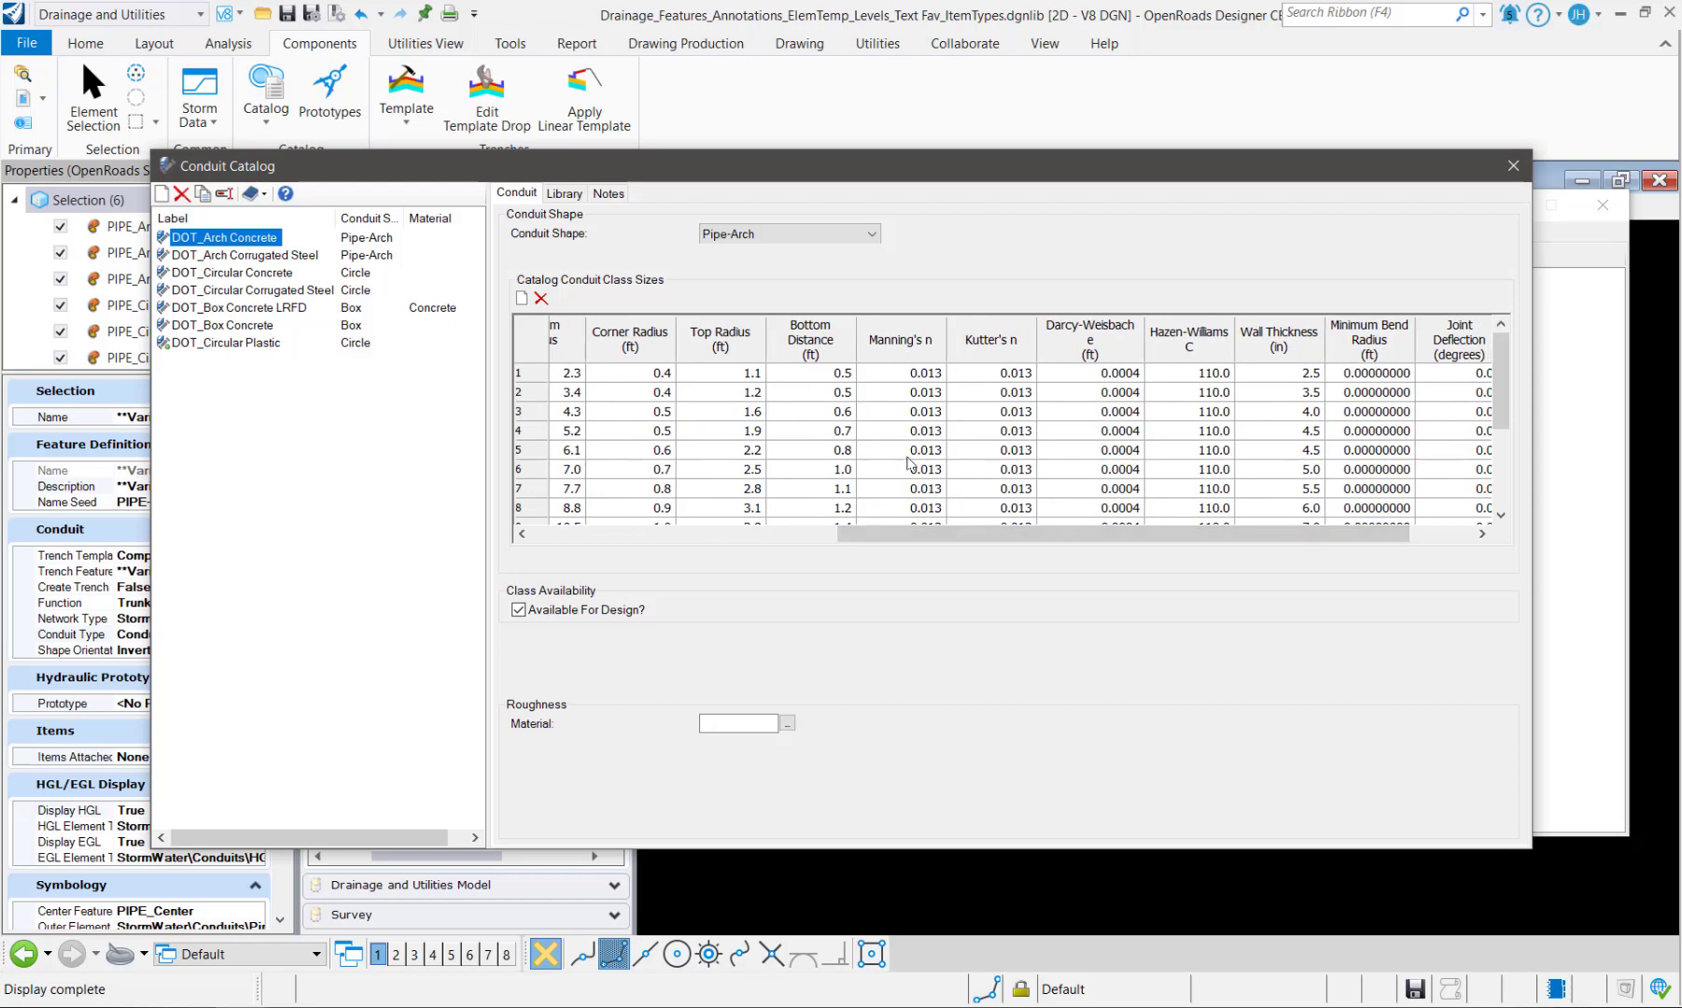
pyautogui.moveTo(1116, 537); pyautogui.dragTo(719, 528)
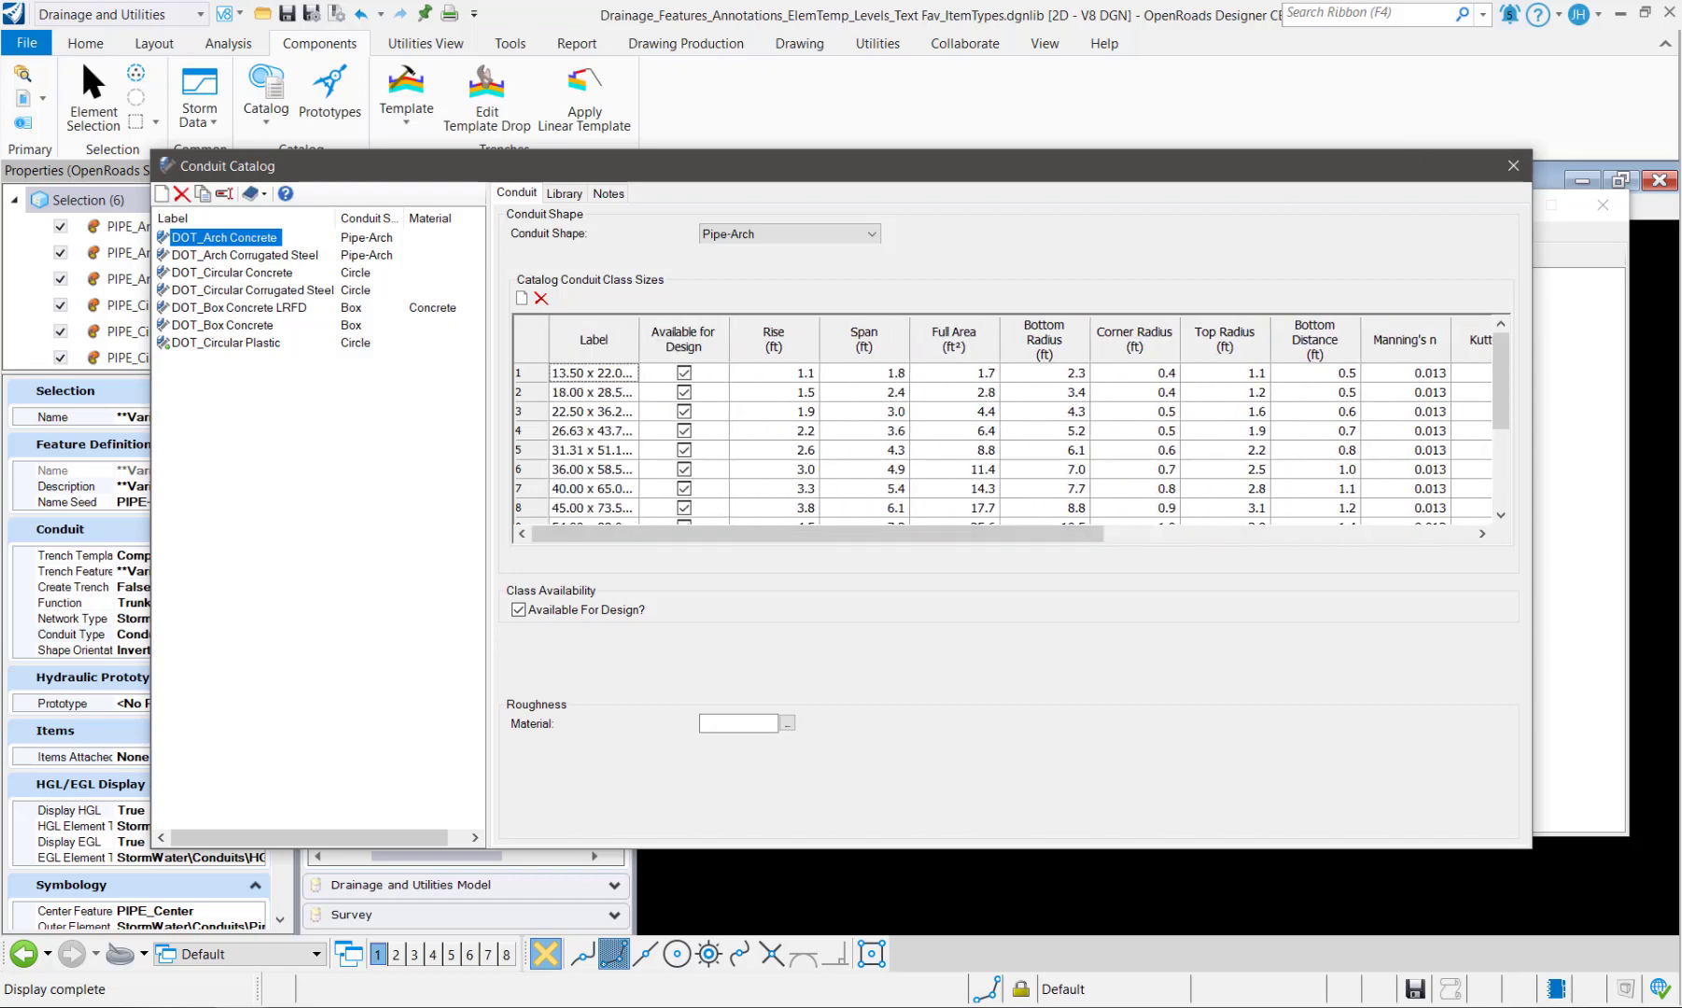
pyautogui.click(425, 910)
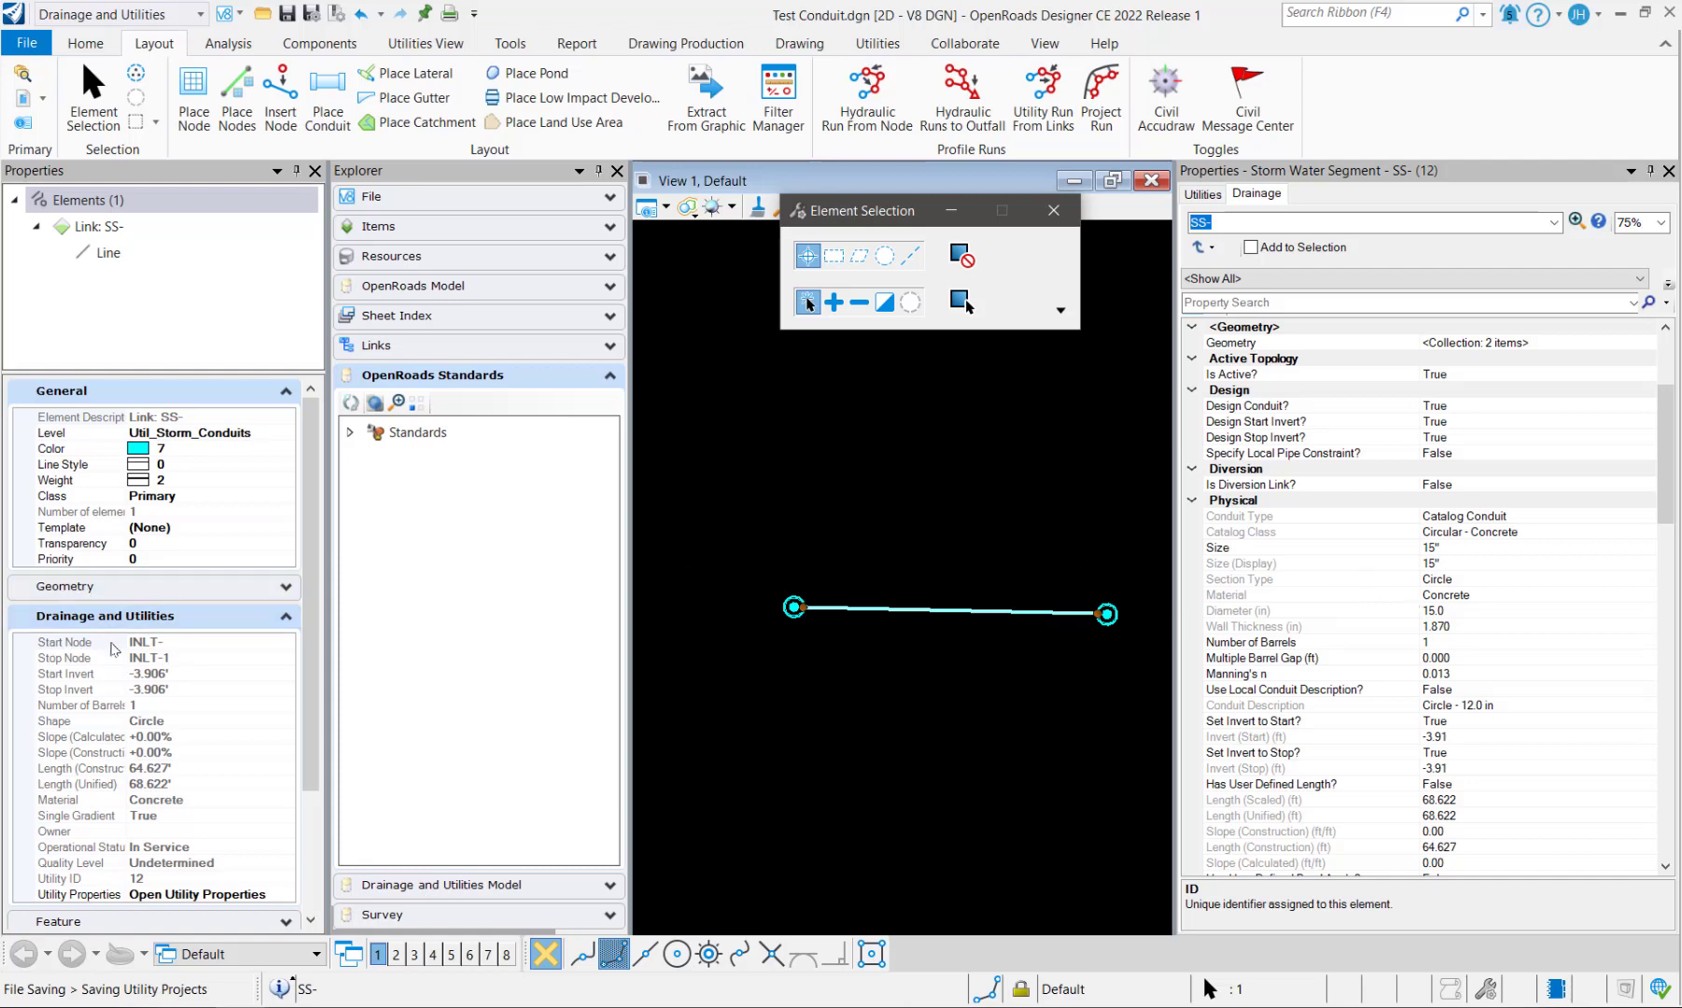
pyautogui.click(107, 800)
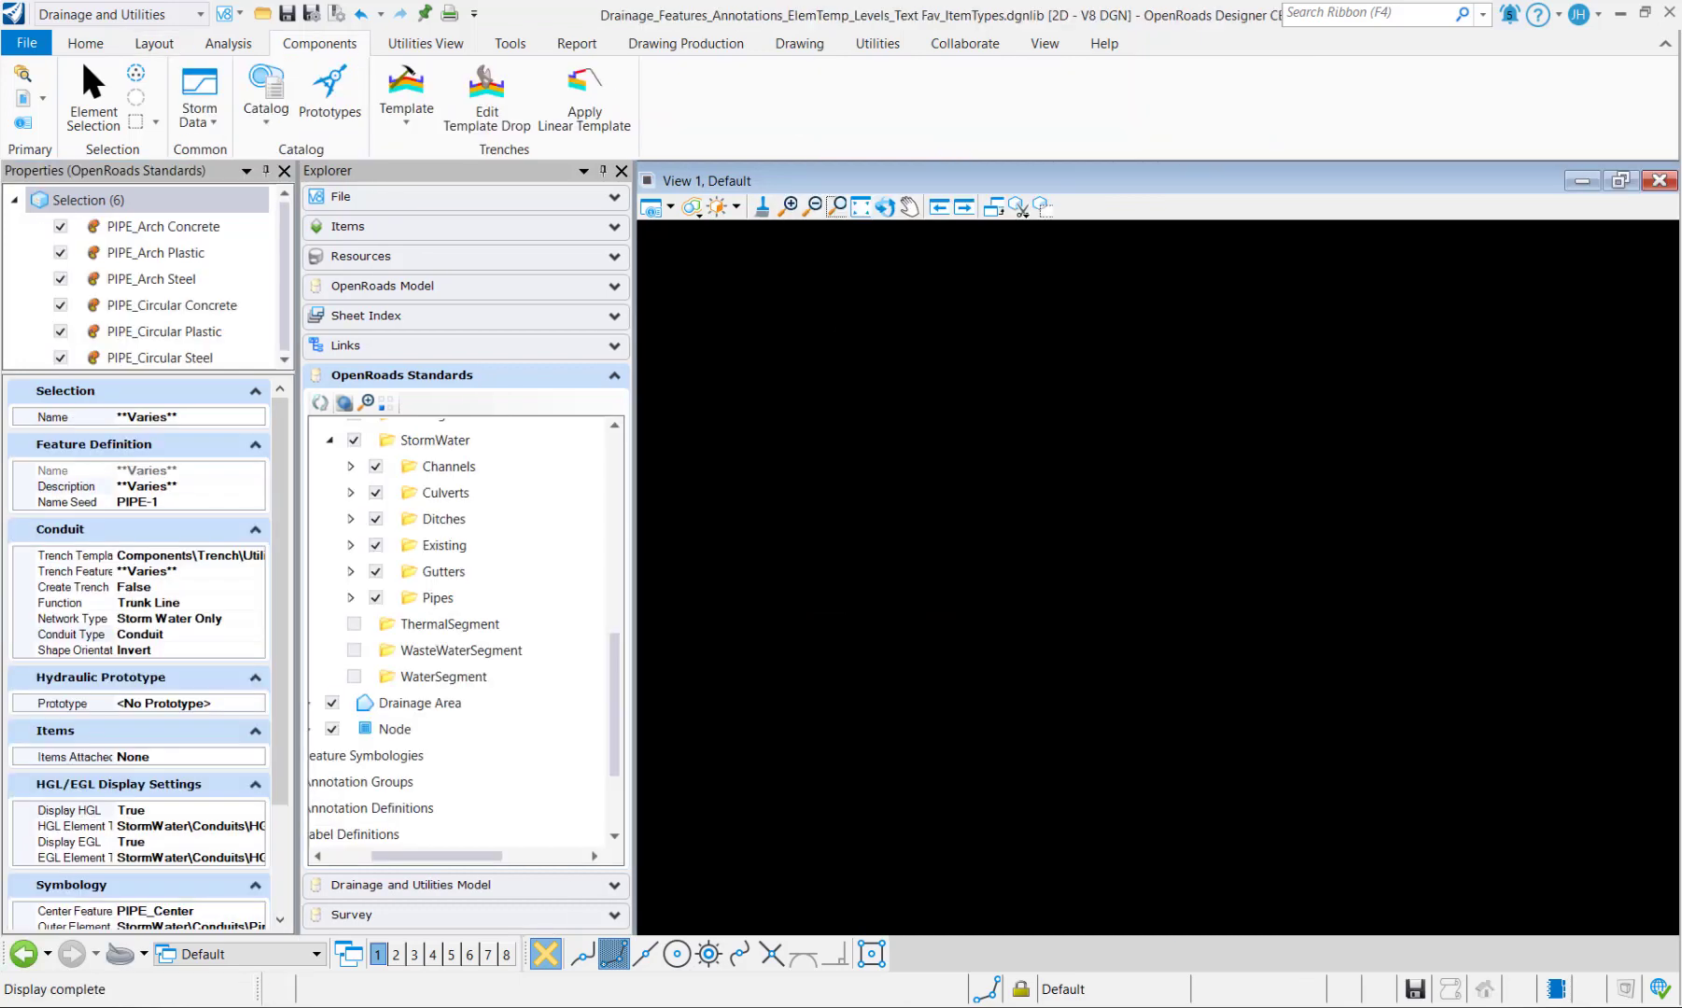
# Step: Open the Engineering Libraries, collapse the Conduit Catalogs and Land Use Libraries, and expand Material Libraries to Material Library.xml
pyautogui.click(278, 126)
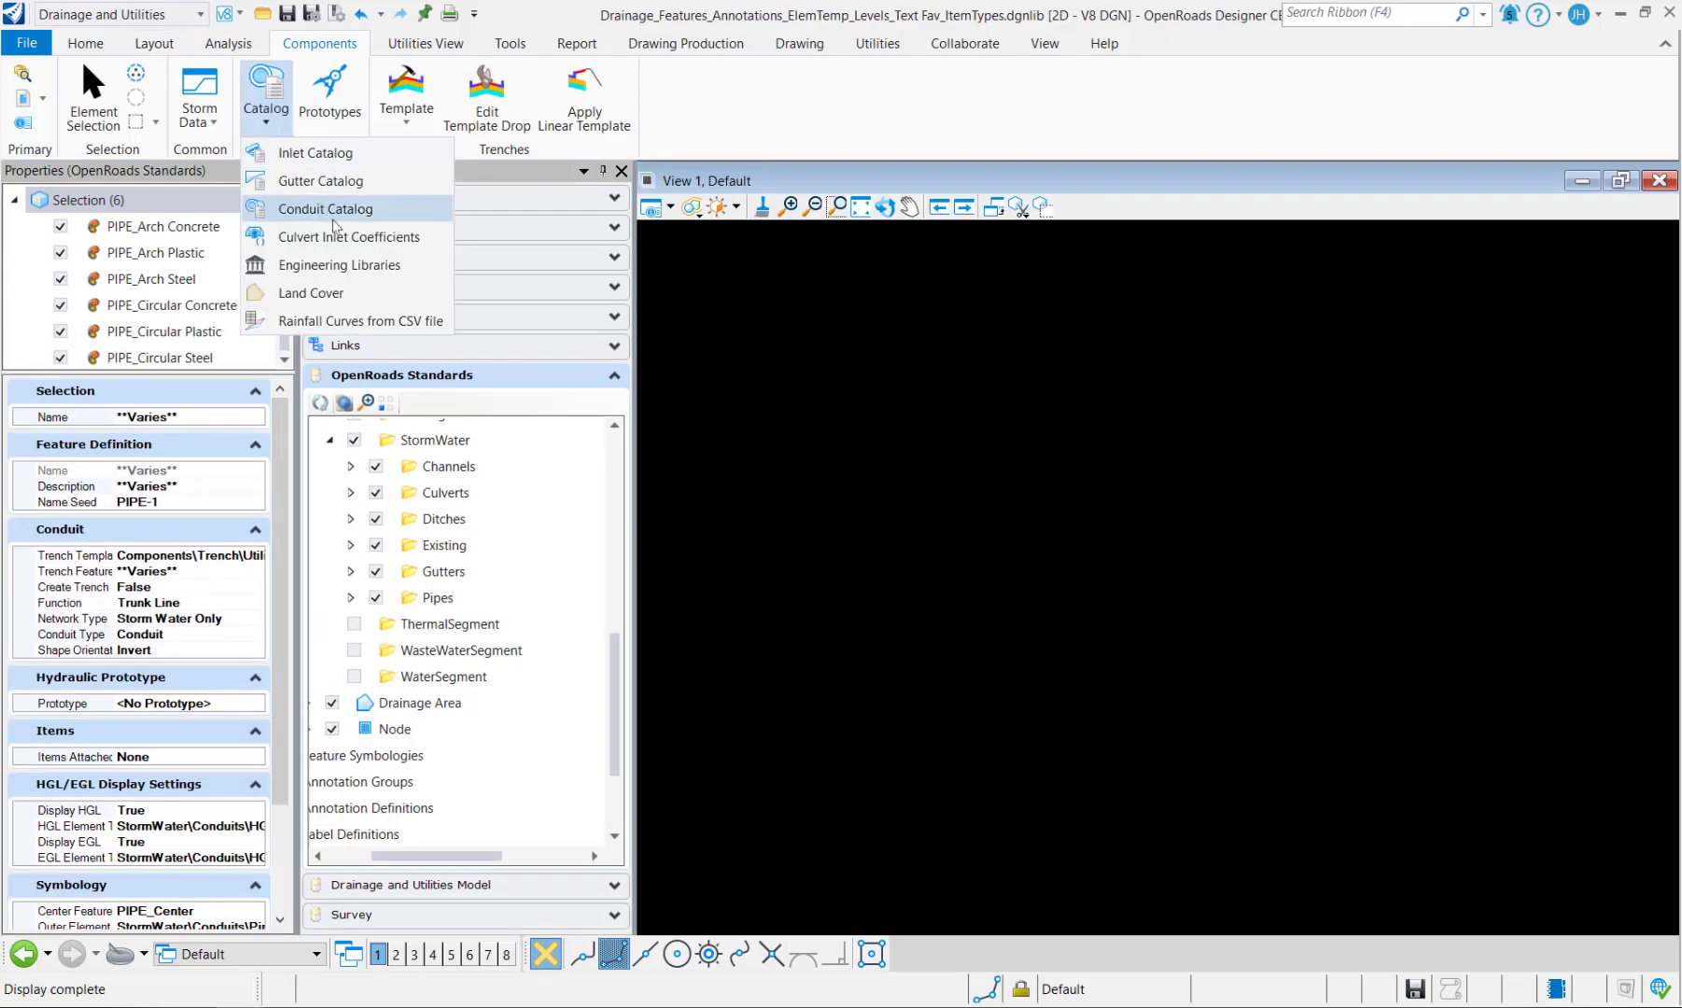
pyautogui.click(339, 265)
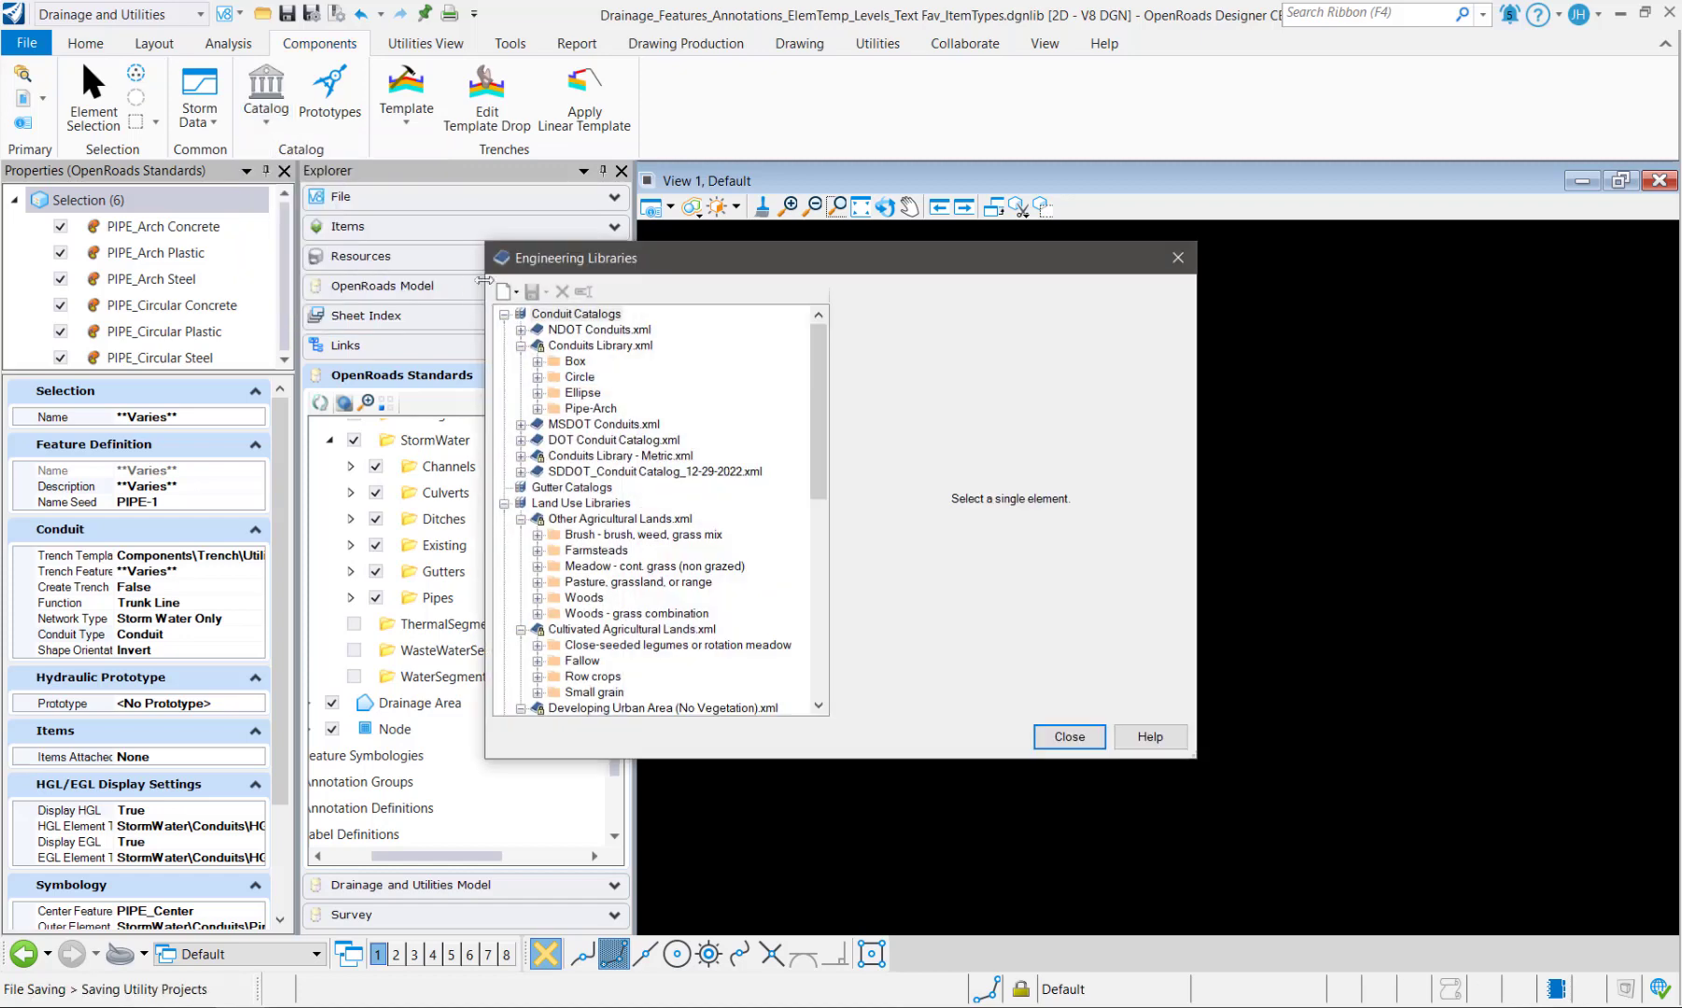
pyautogui.click(521, 346)
pyautogui.click(521, 456)
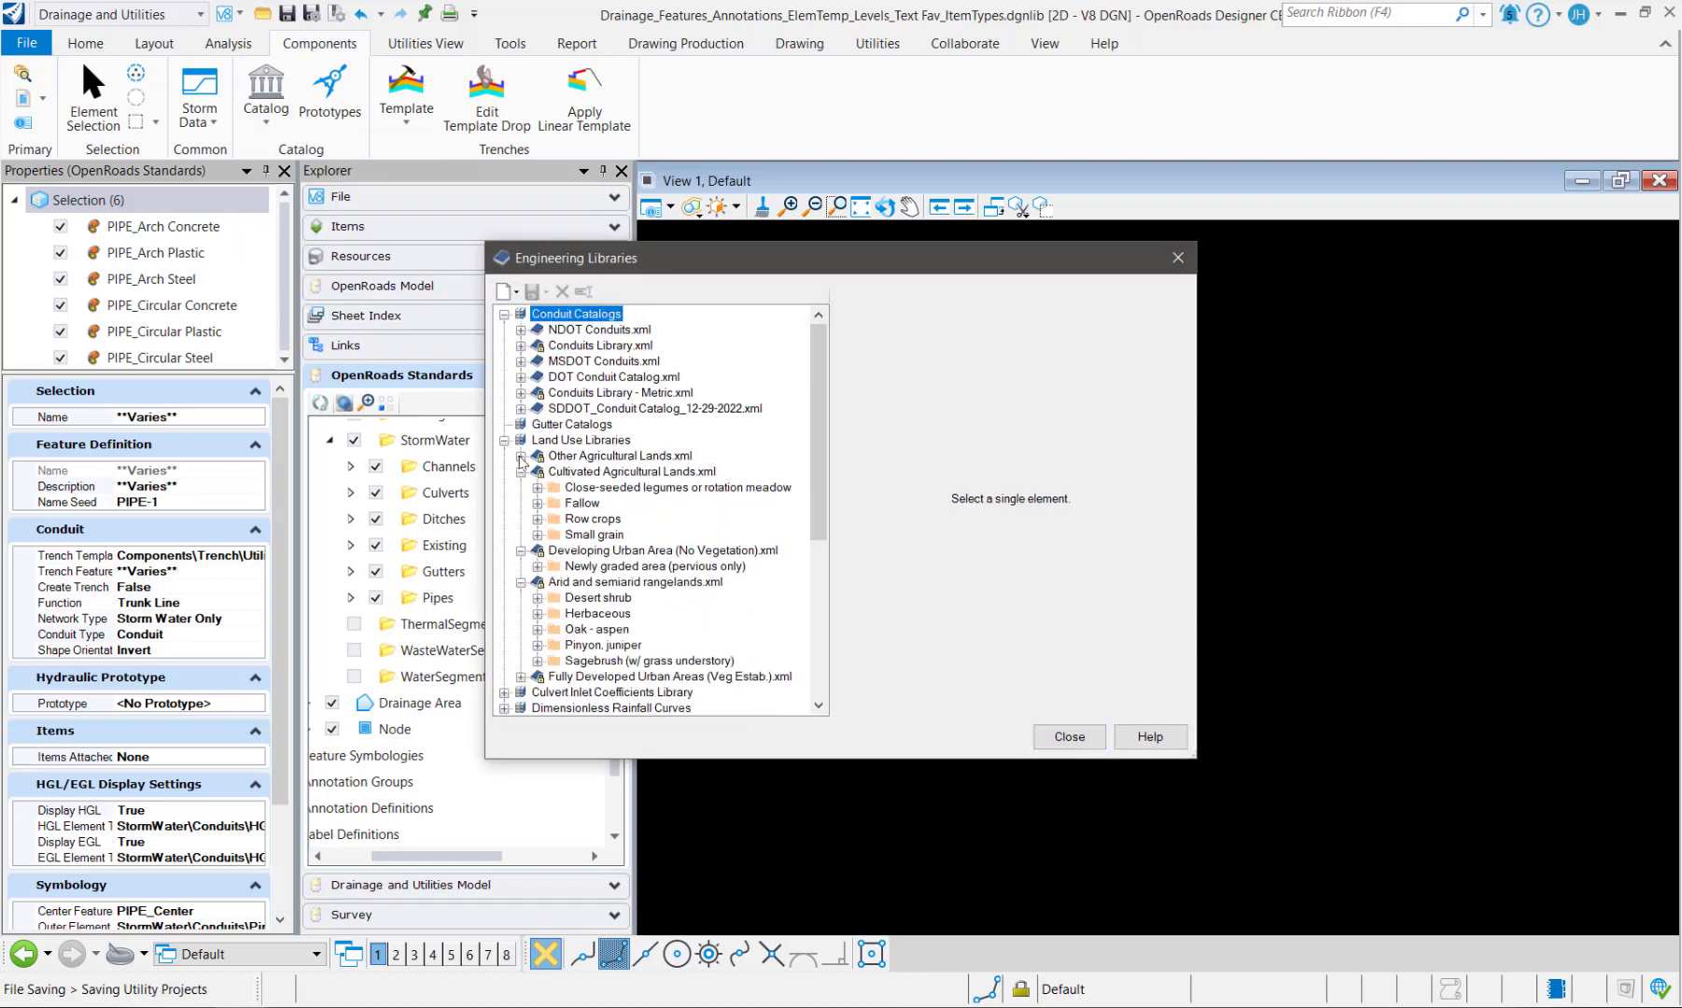
pyautogui.click(504, 440)
pyautogui.click(504, 313)
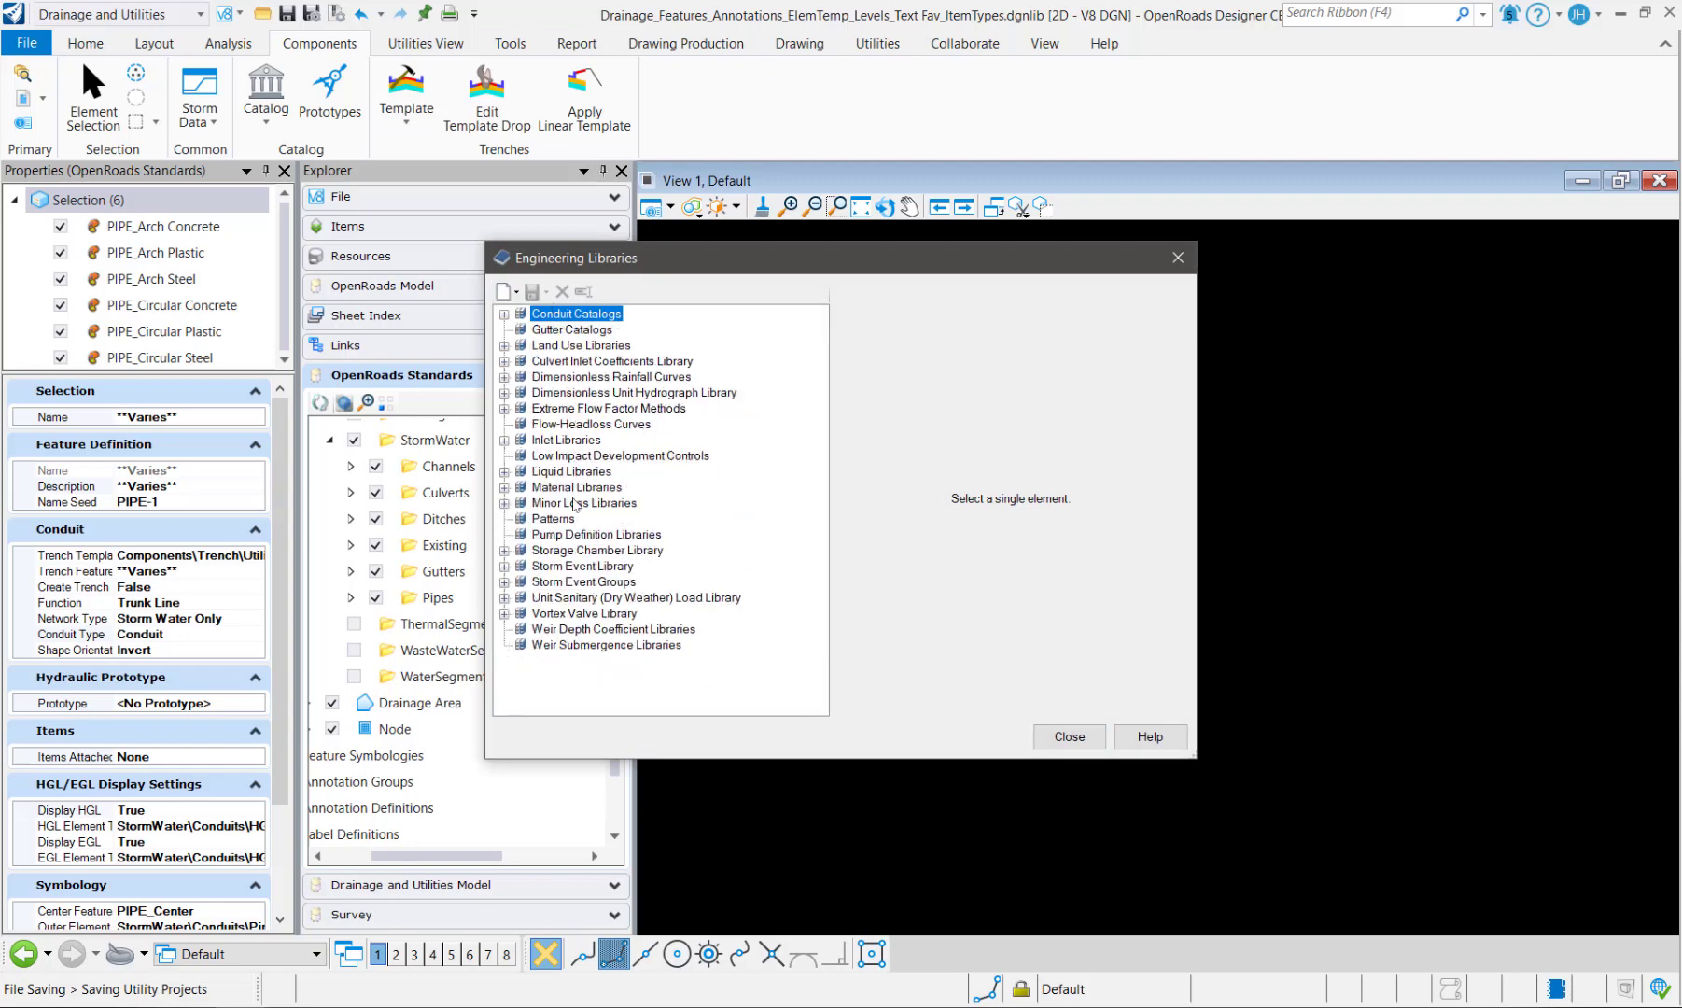
pyautogui.click(502, 486)
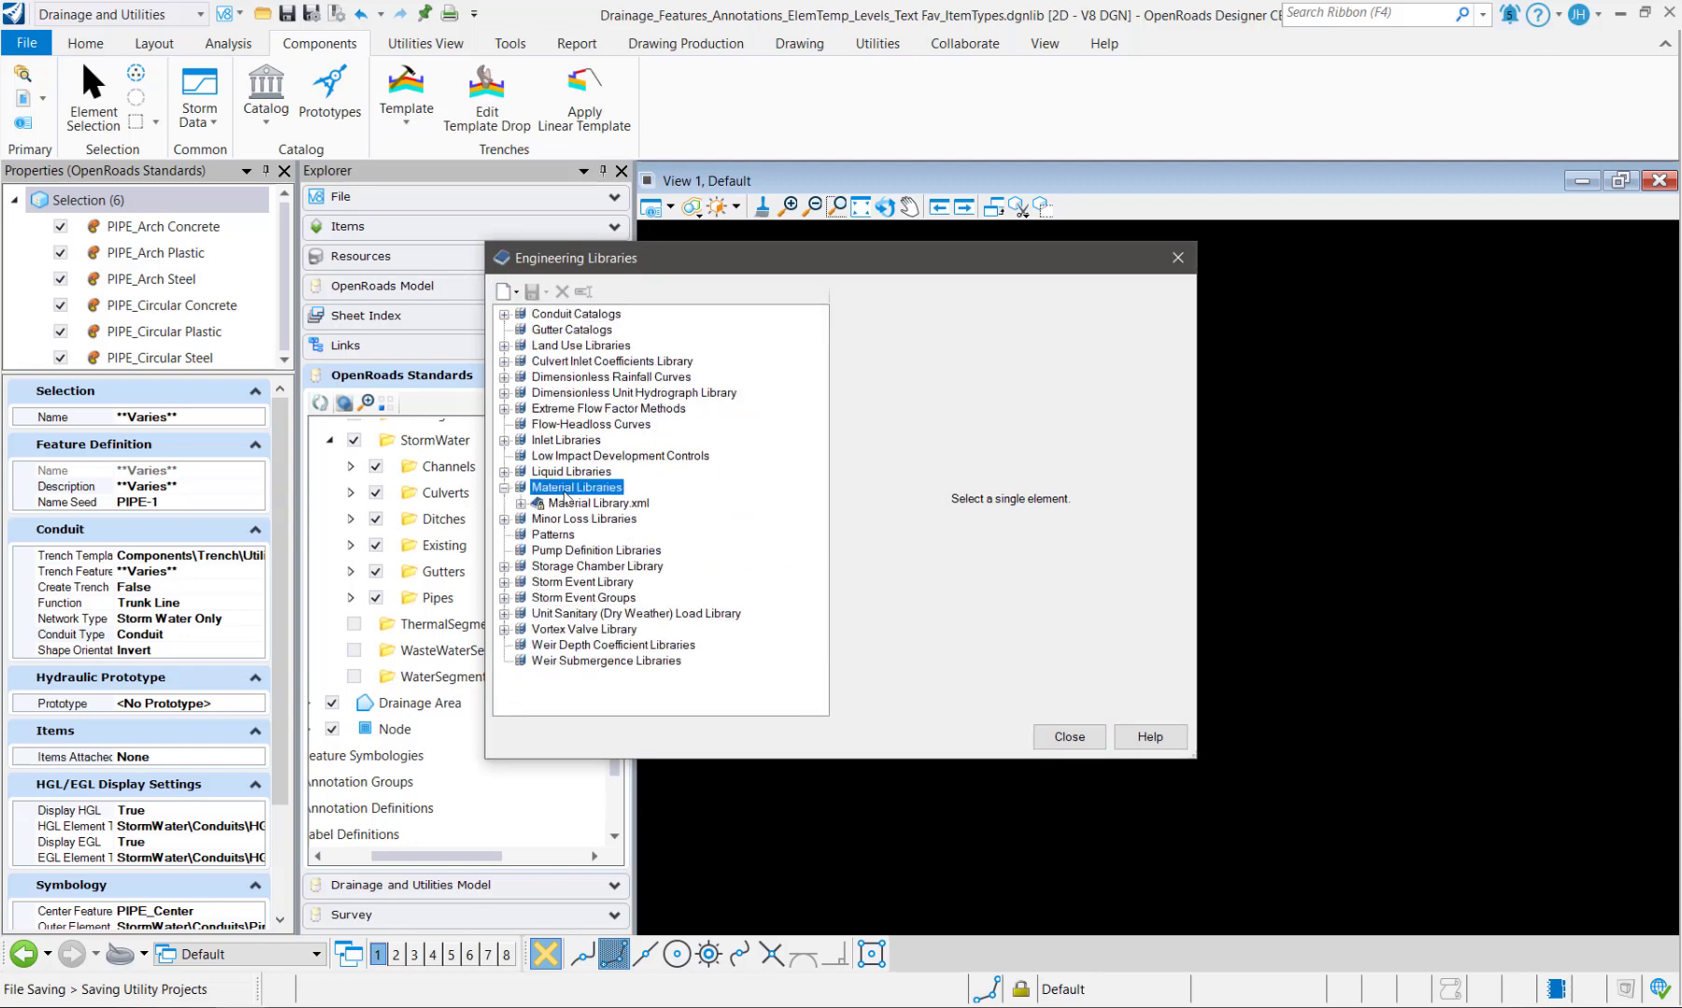
pyautogui.click(521, 502)
pyautogui.click(521, 314)
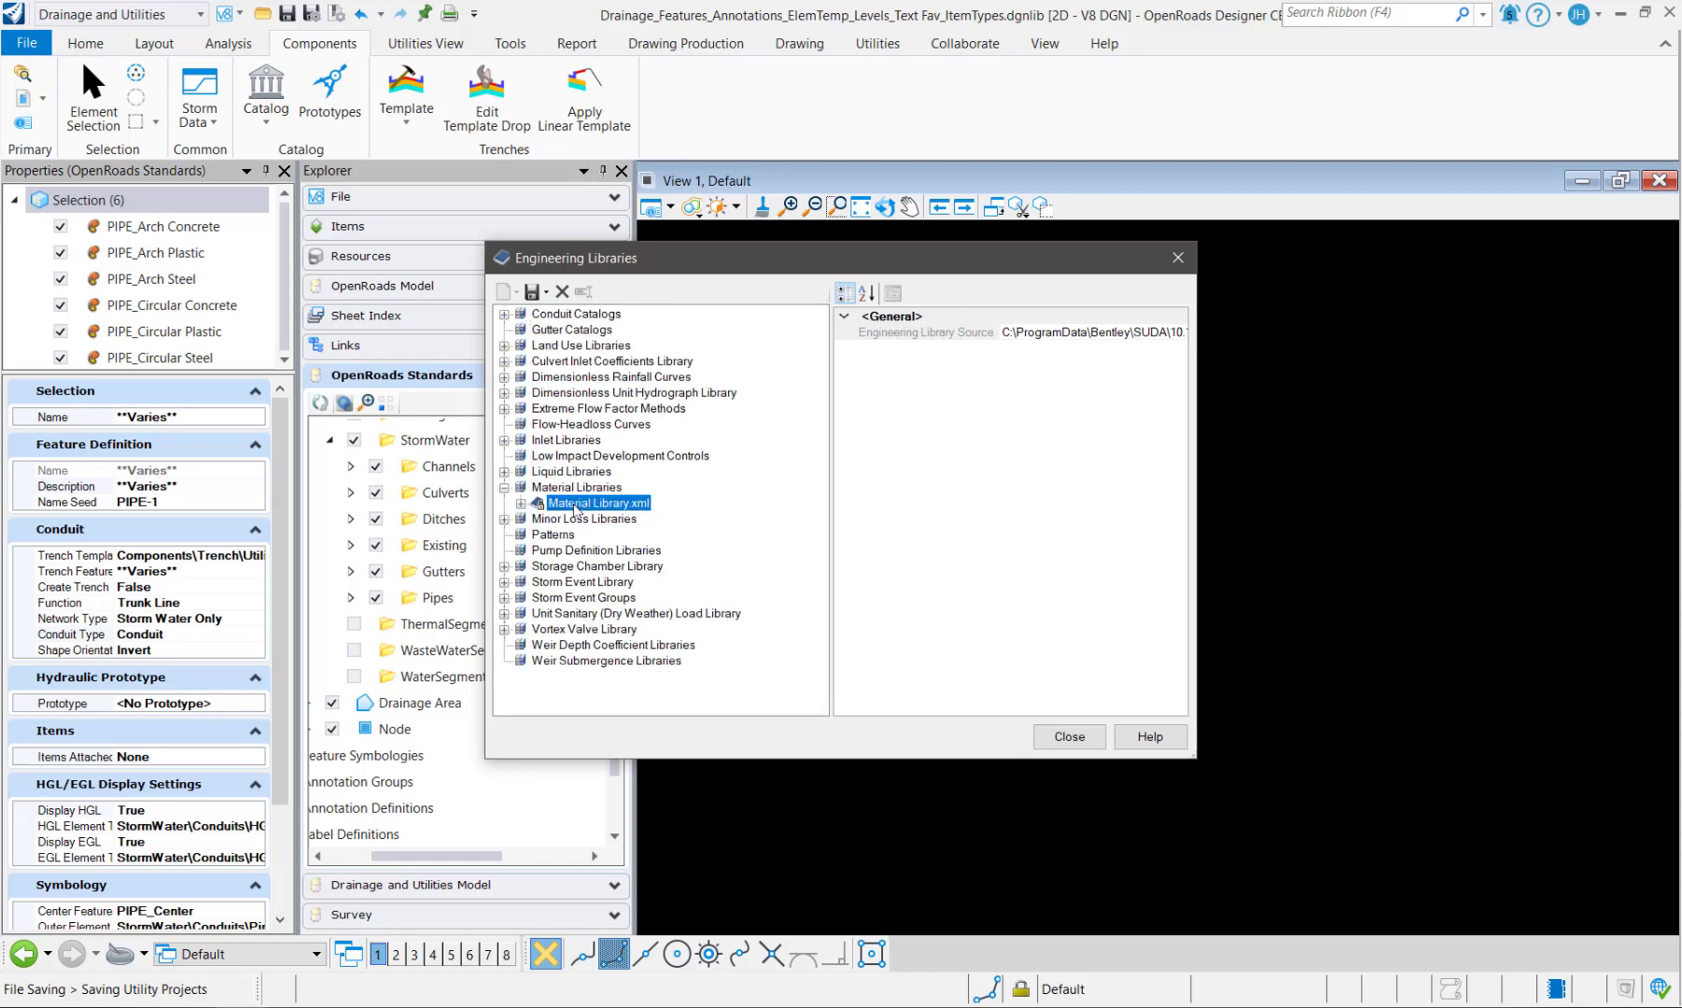
# Step: Save a copy of Material Library.xml as DOT_Material Library in the SUDA 10.11 Libraries folder, keeping the original library registered
pyautogui.rightClick(576, 510)
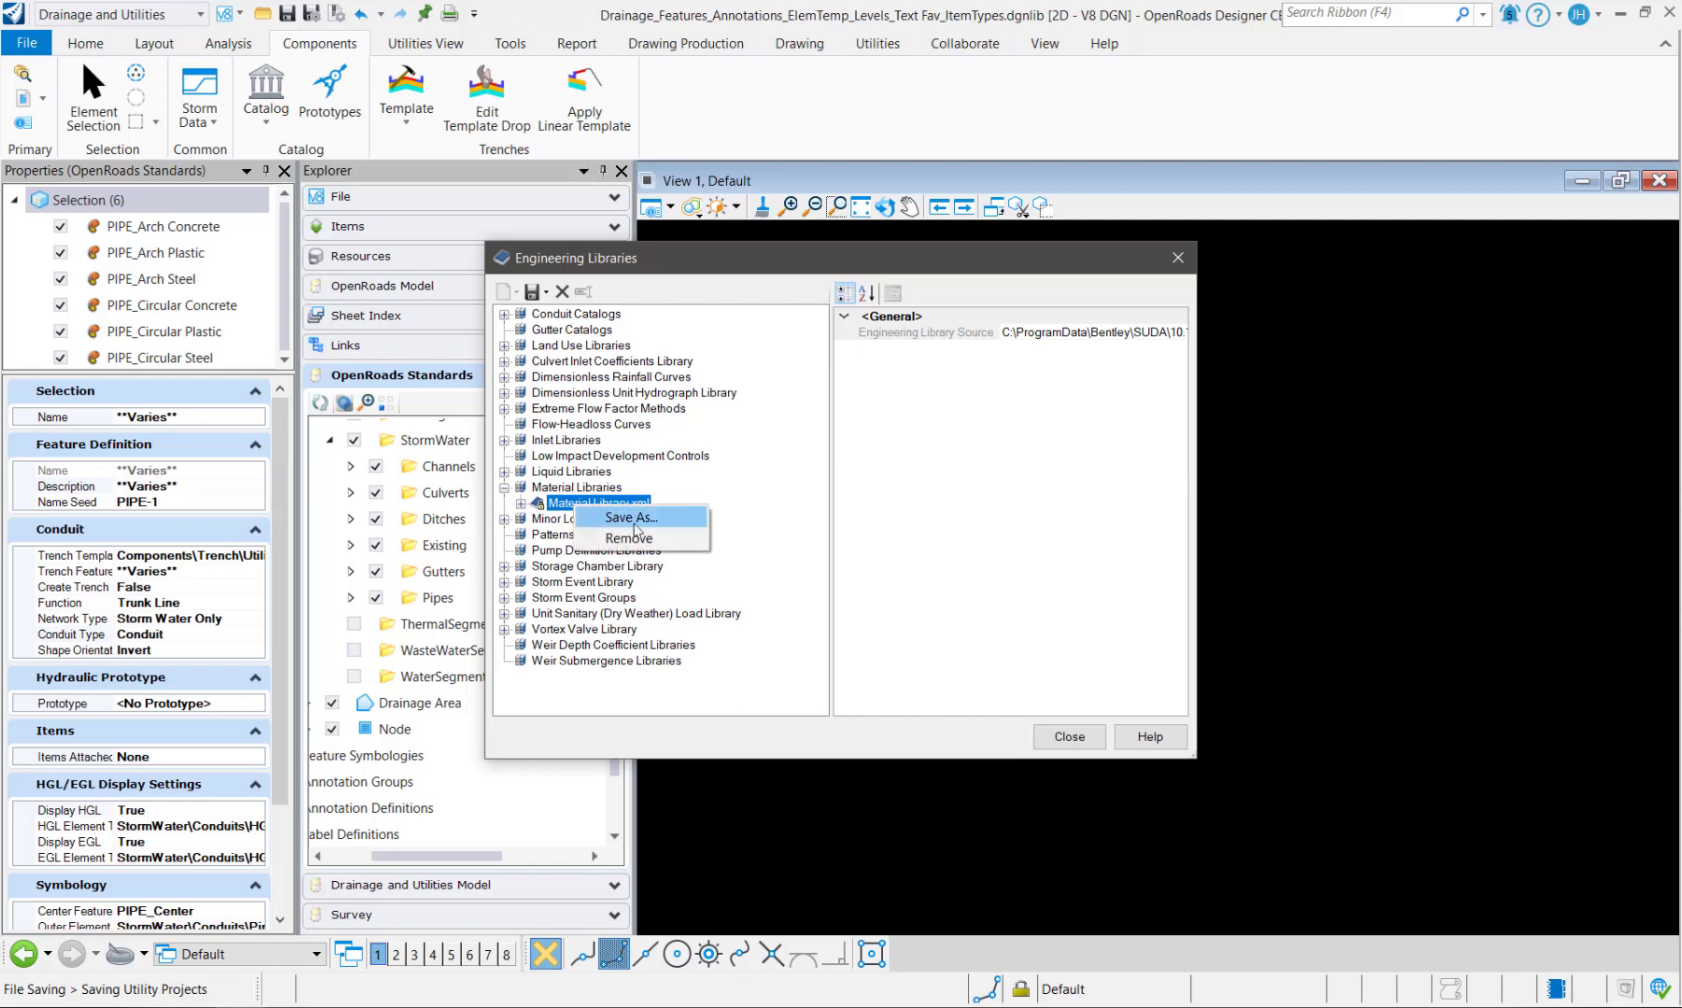
pyautogui.click(634, 525)
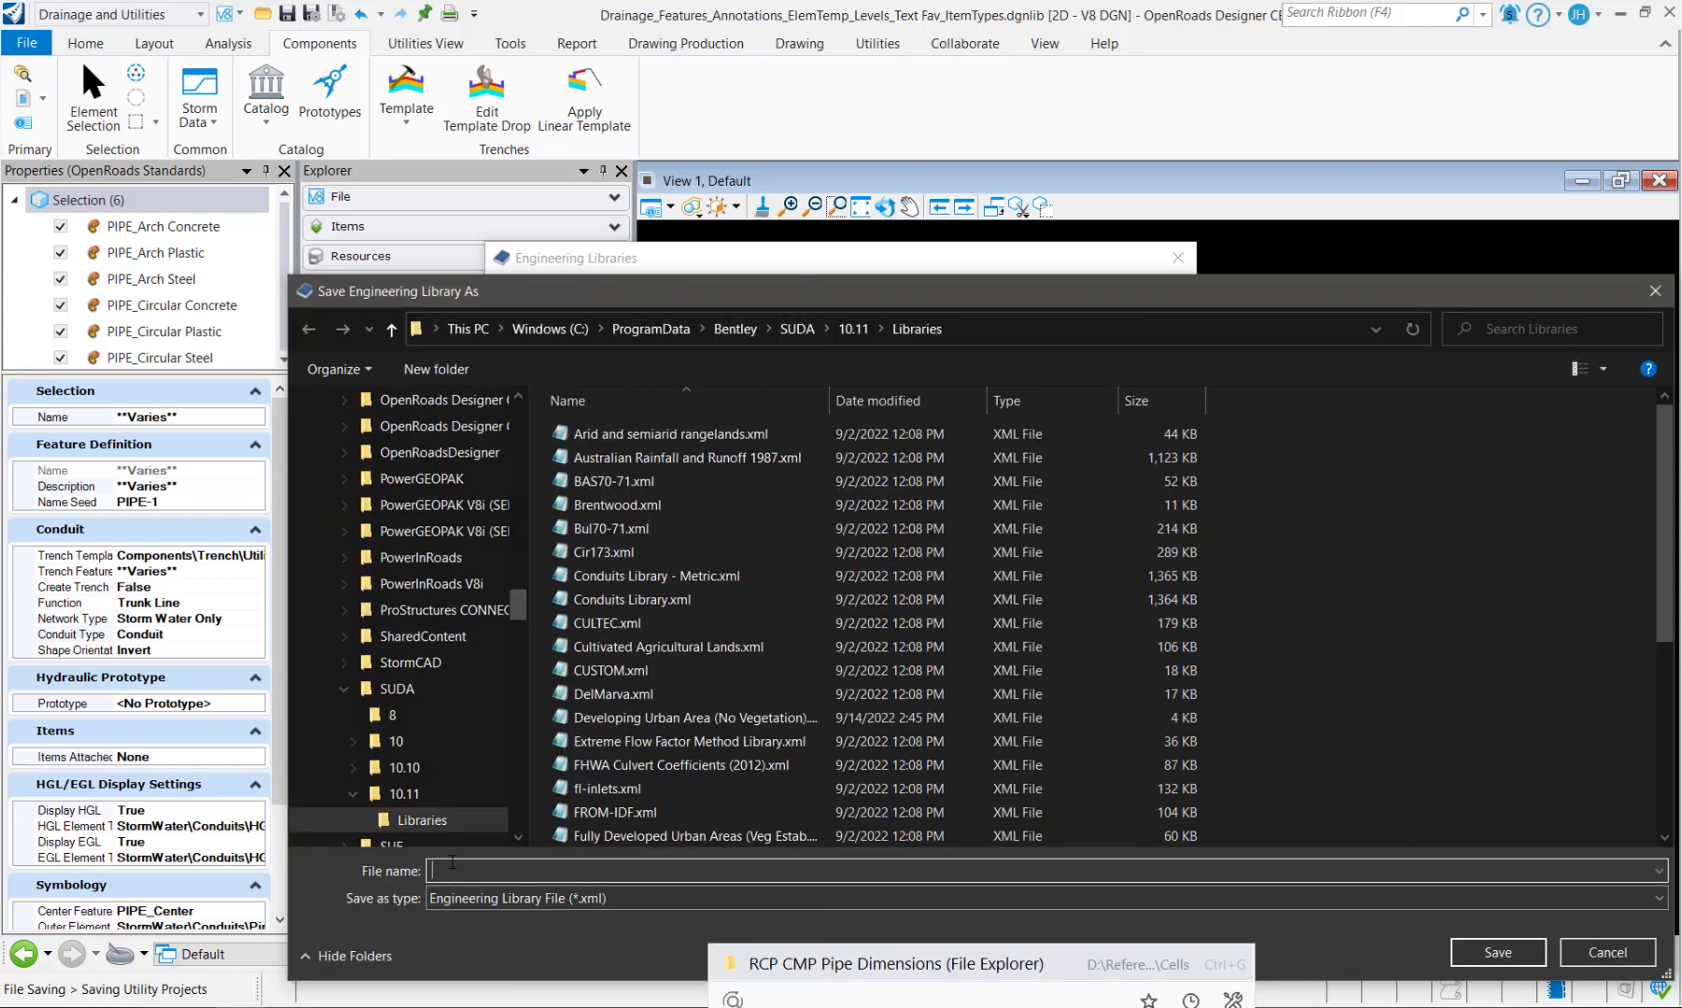
pyautogui.write('DOT_Material Library')
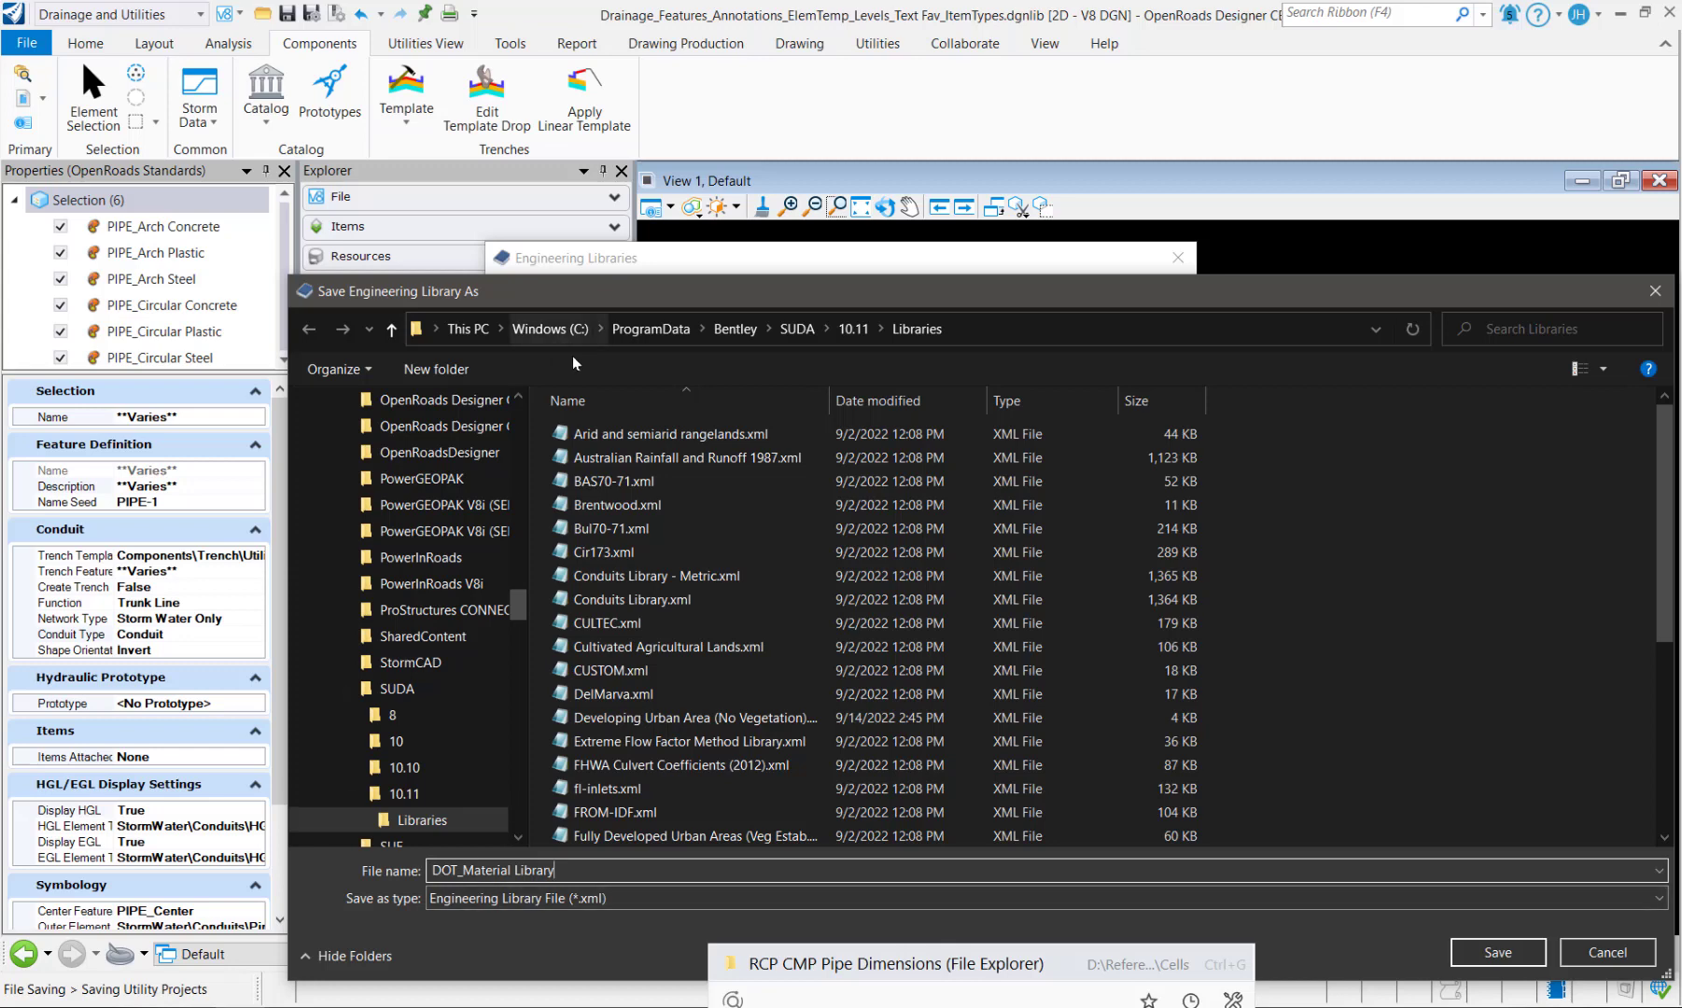
pyautogui.moveTo(572, 288); pyautogui.dragTo(365, 201)
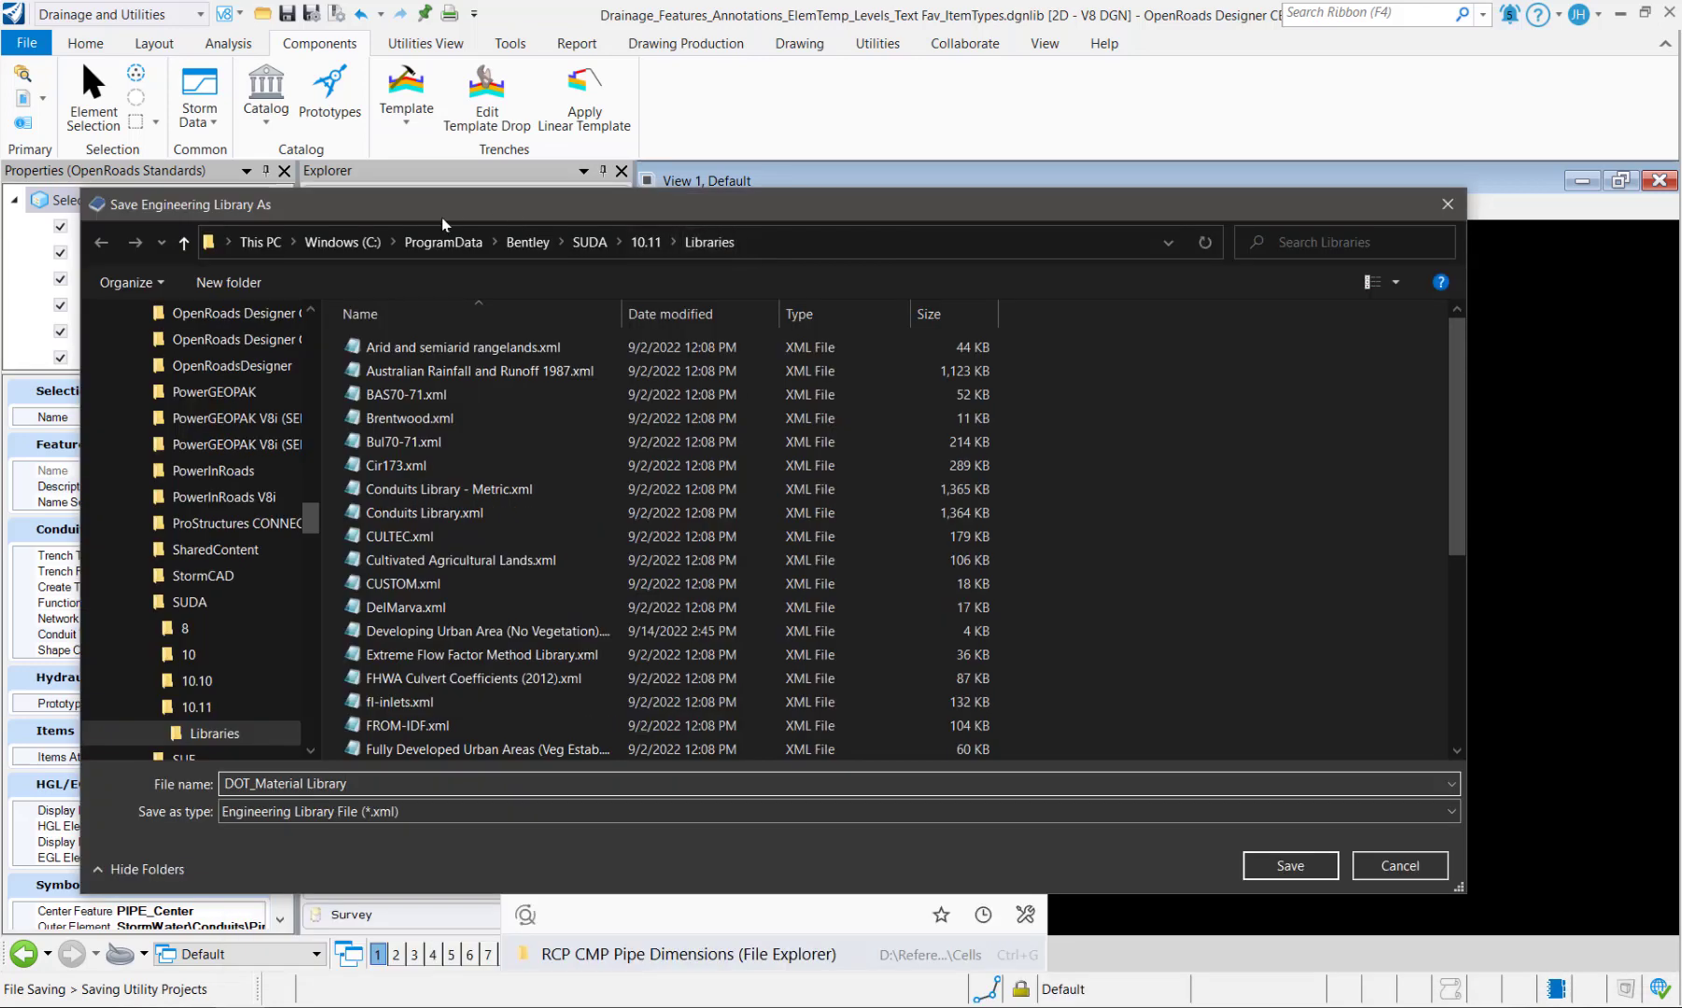
pyautogui.click(1291, 865)
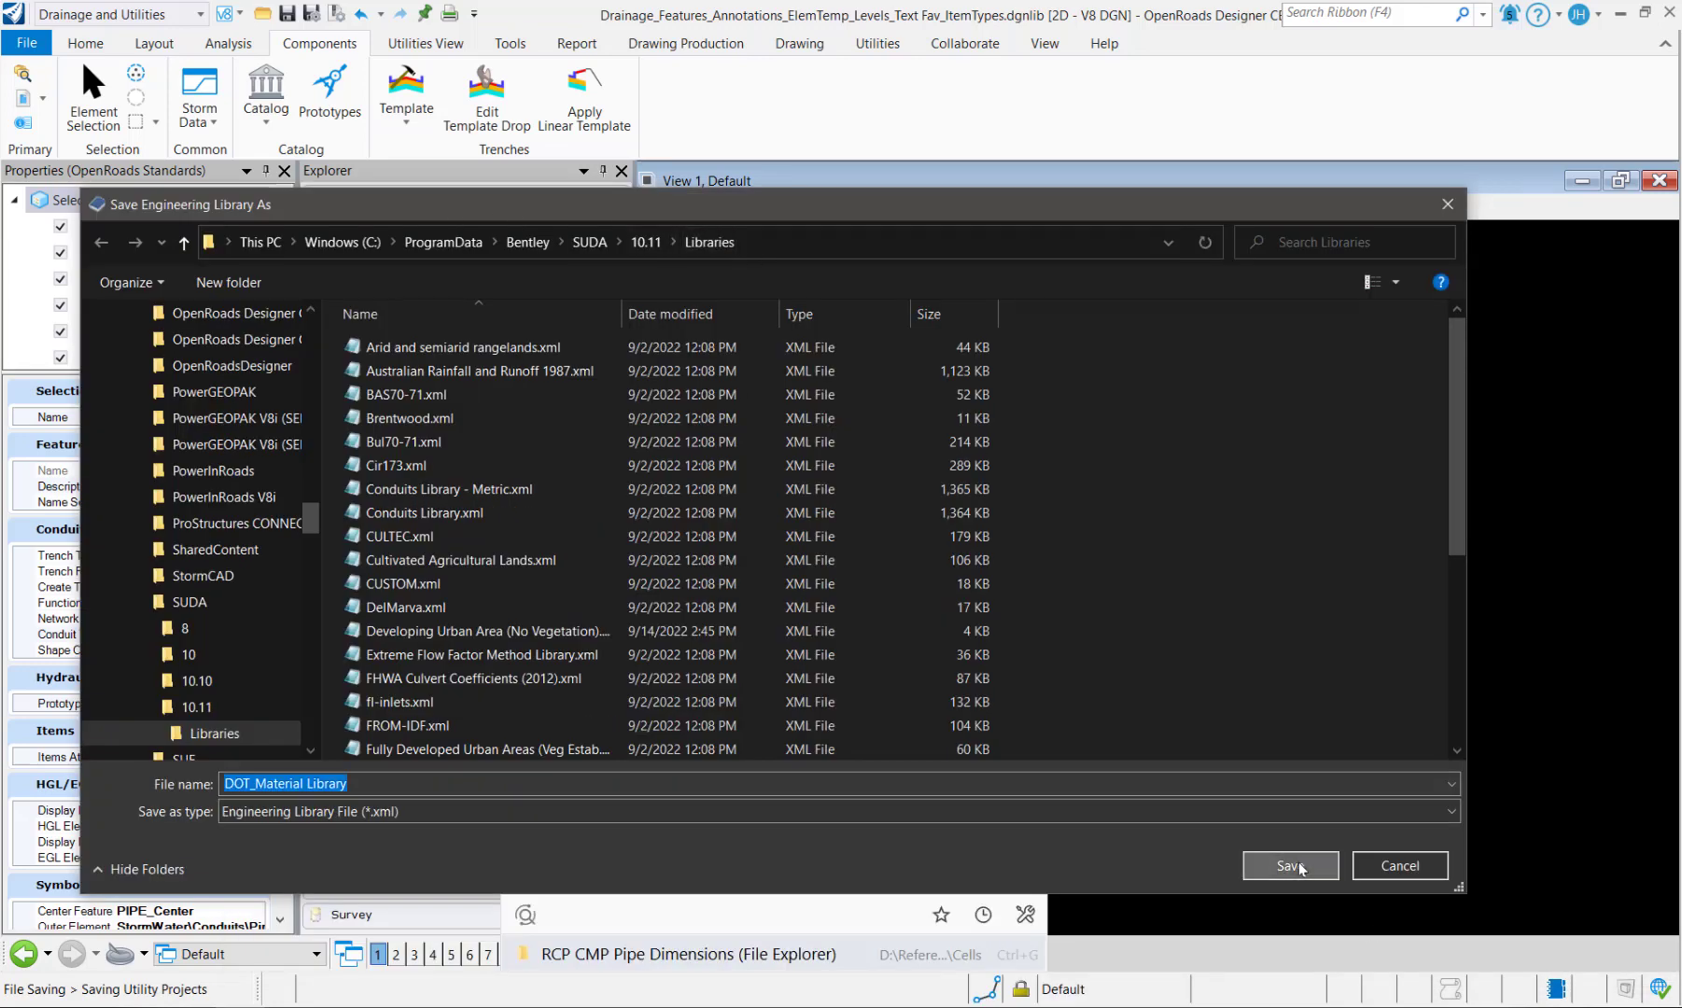
pyautogui.press('Delete')
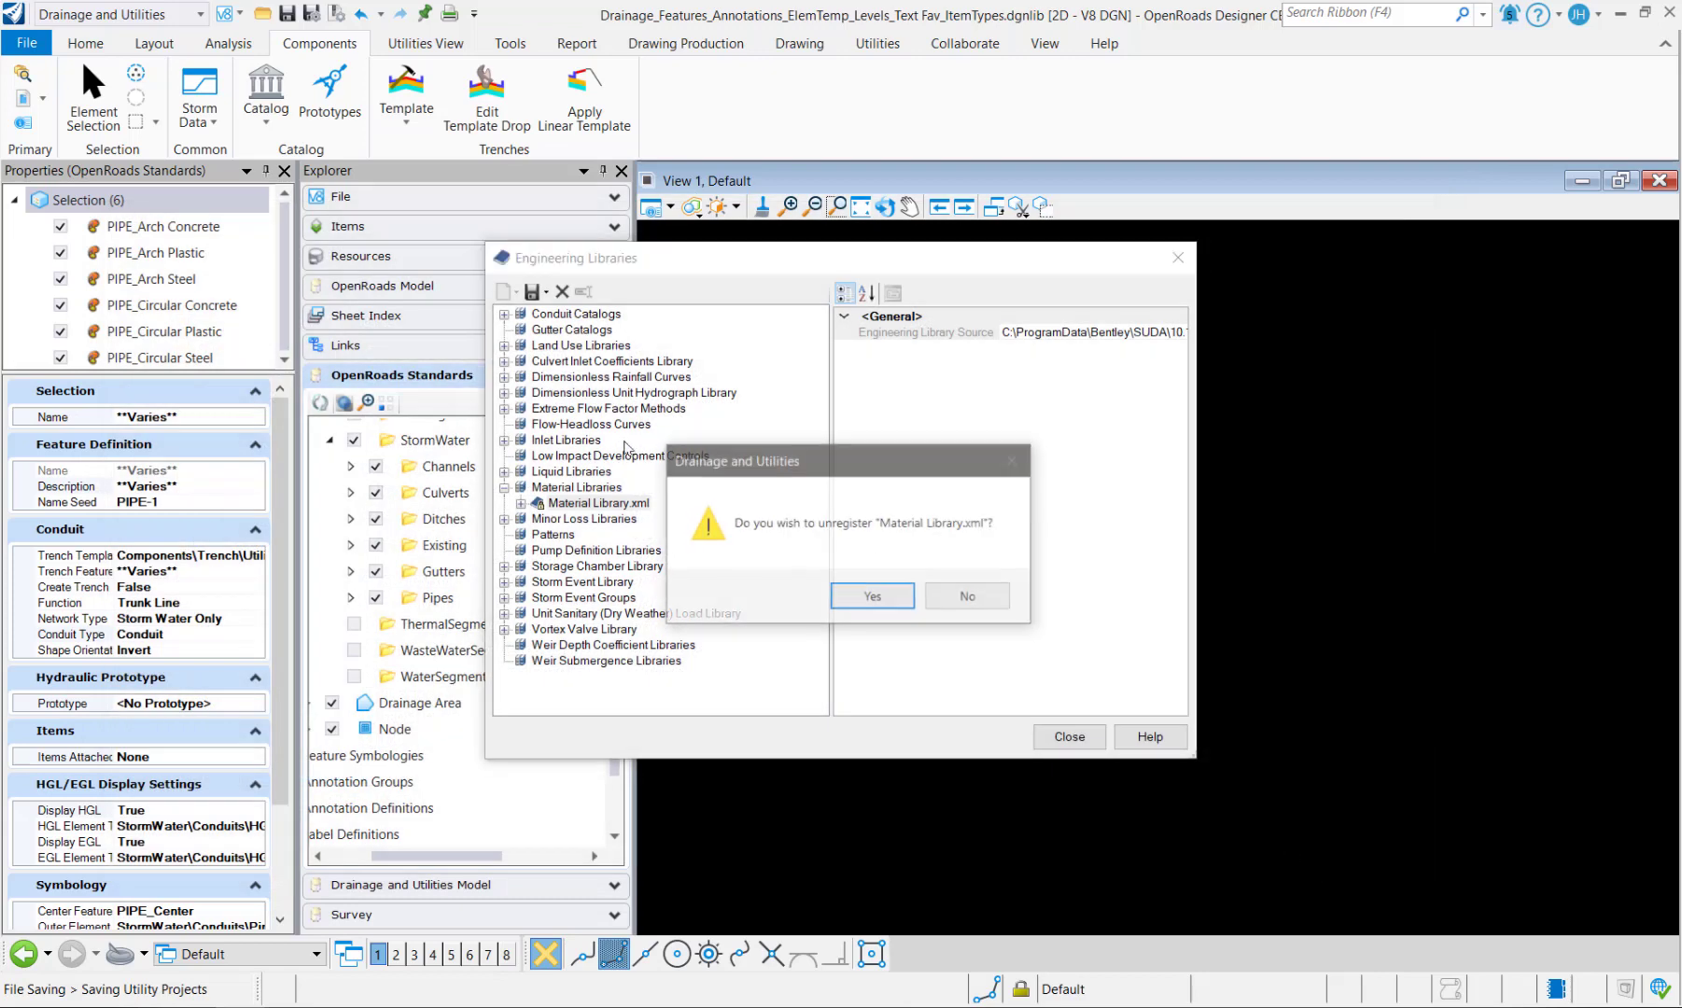
pyautogui.click(960, 598)
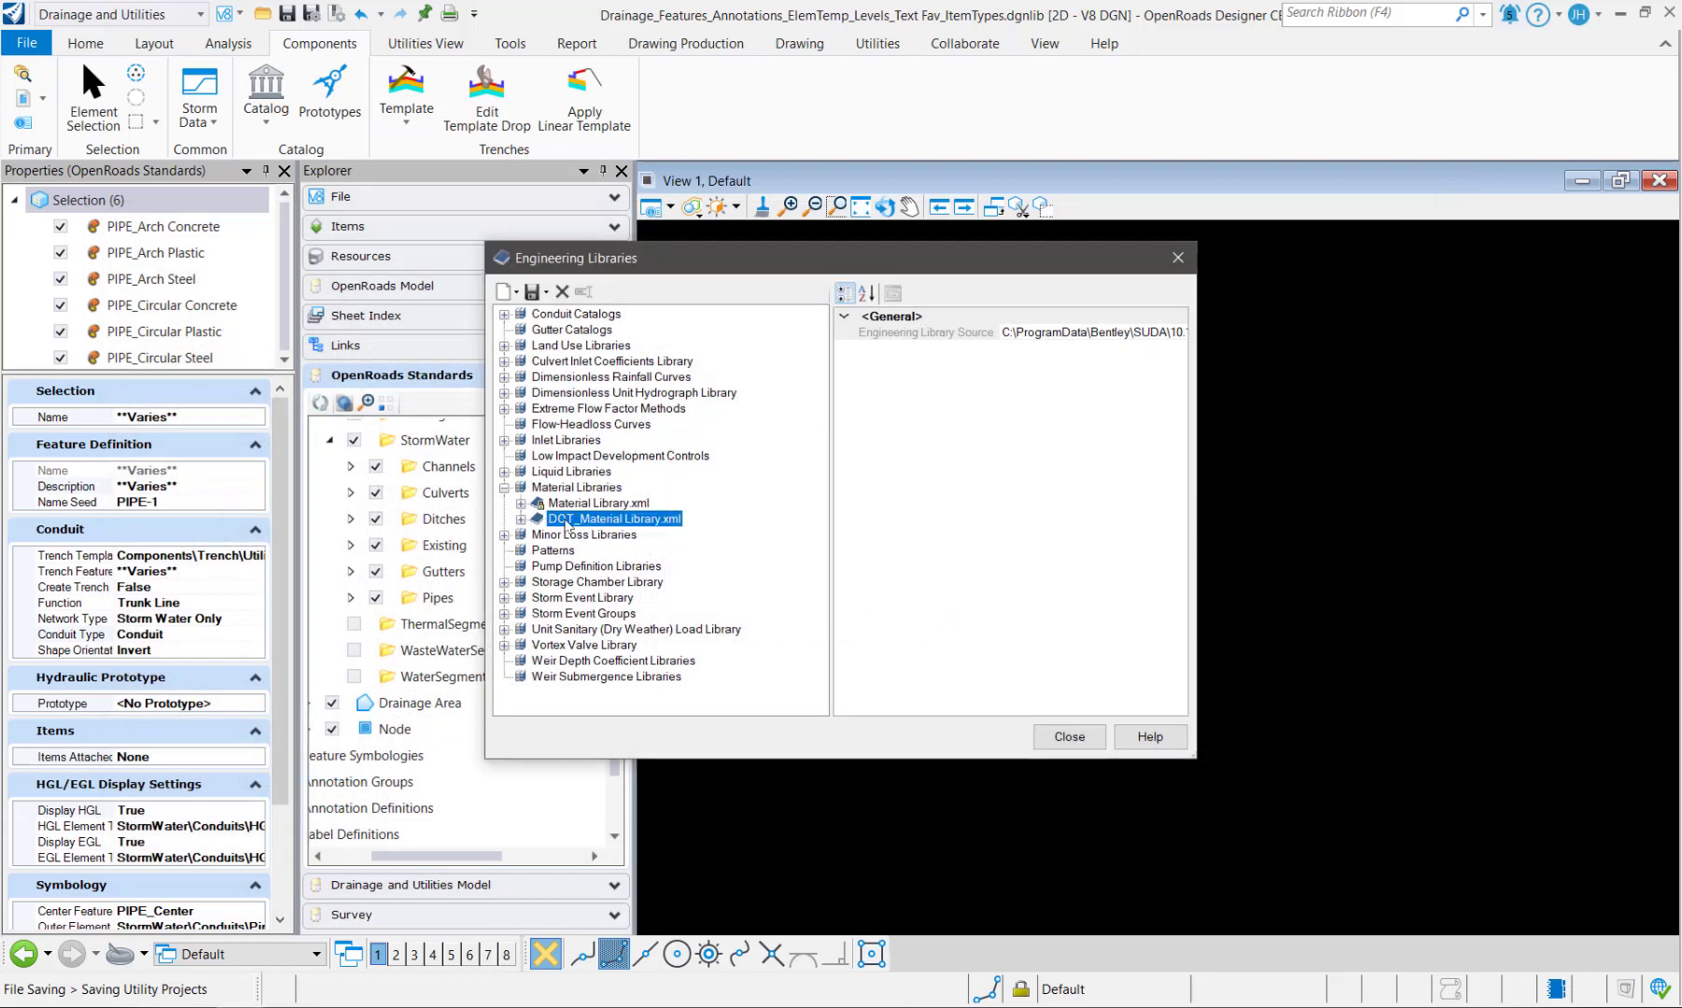
# Step: Expand DOT_Material Library.xml and examine the Aluminum material's properties and the options for renaming and adding materials
pyautogui.click(522, 519)
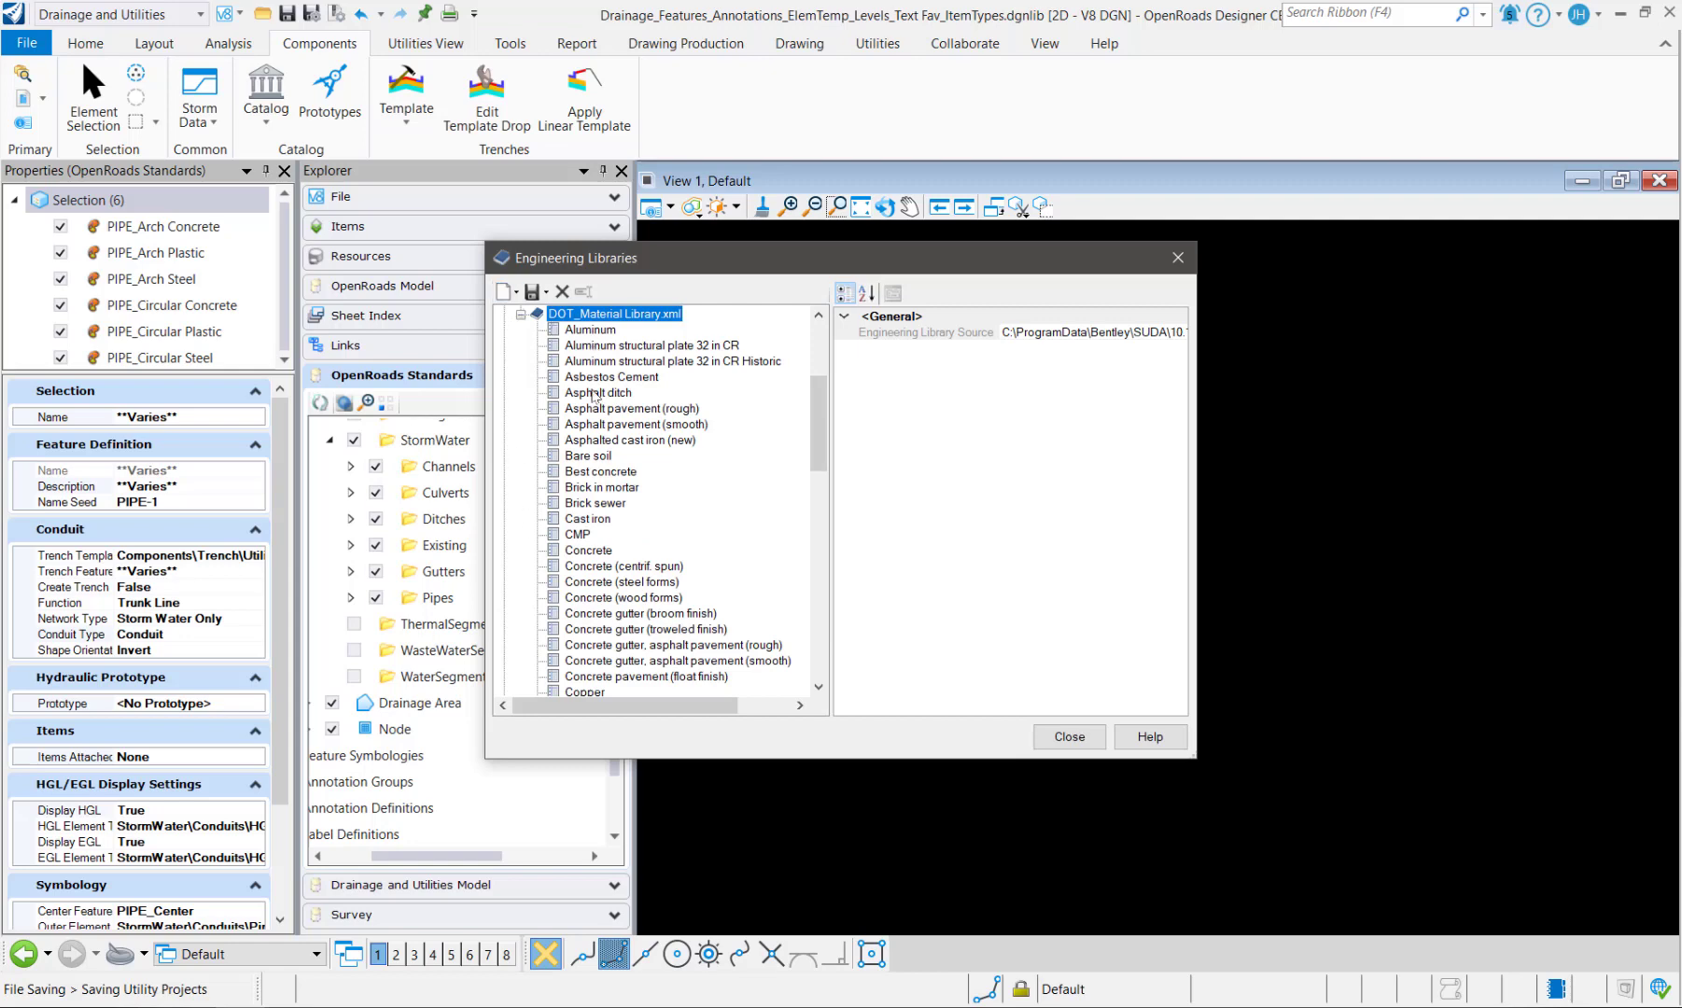
pyautogui.rightClick(590, 332)
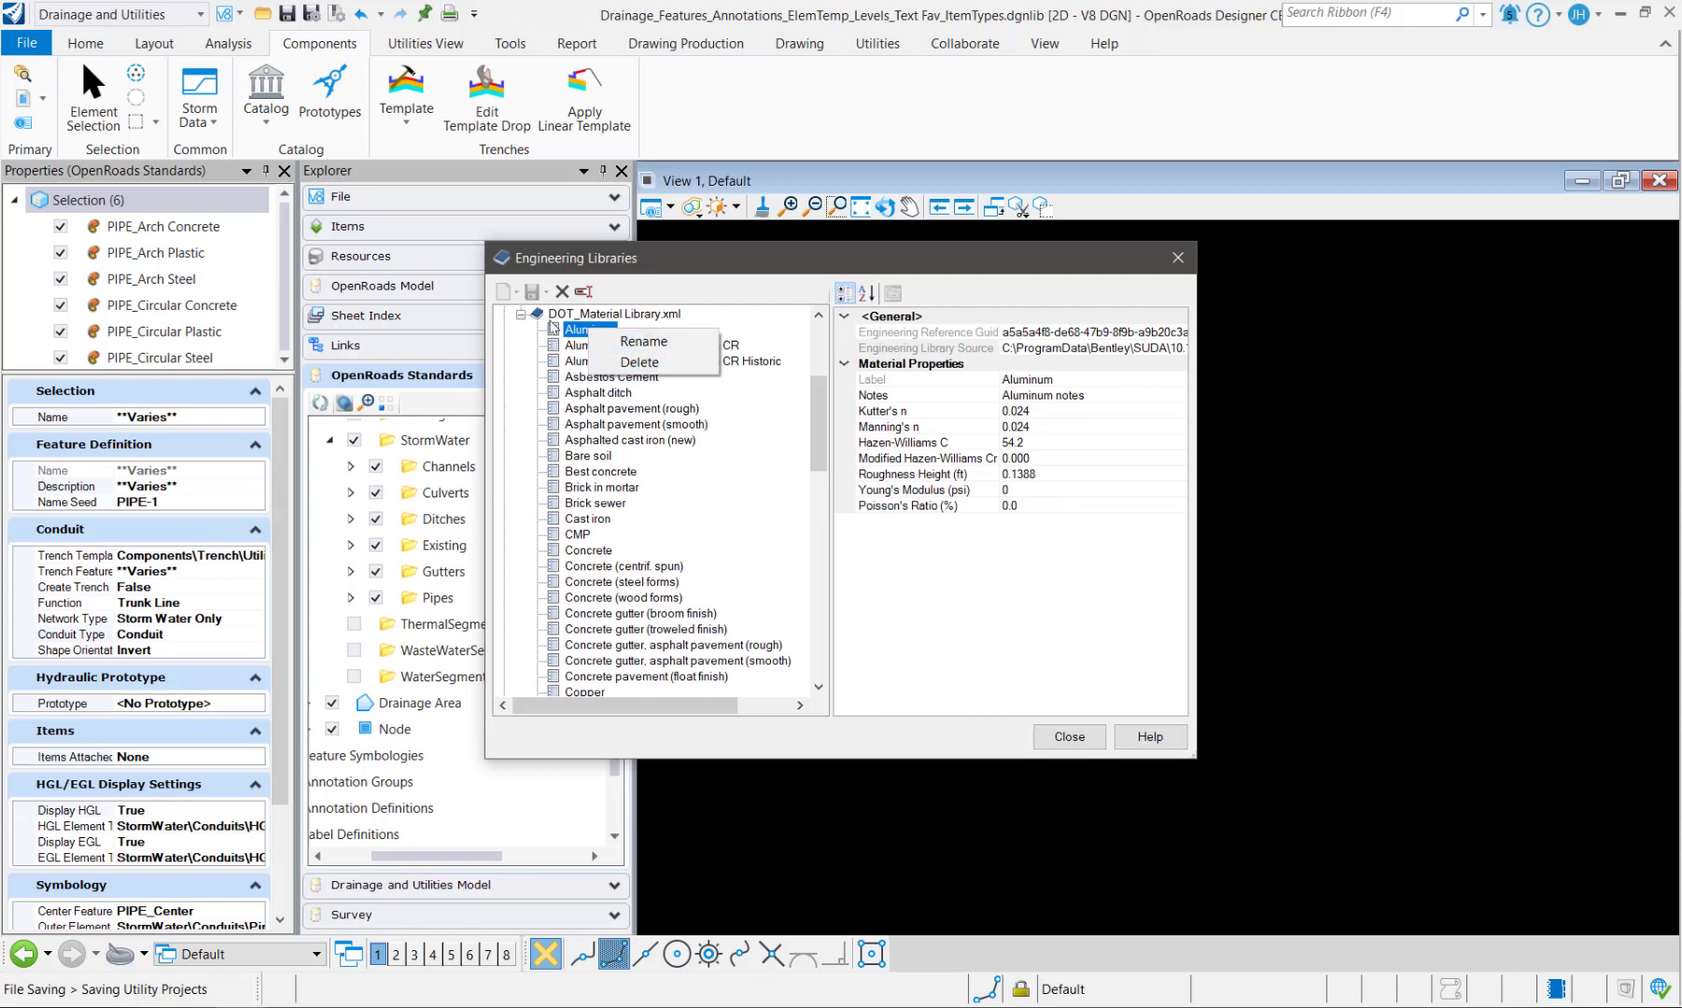
pyautogui.click(653, 343)
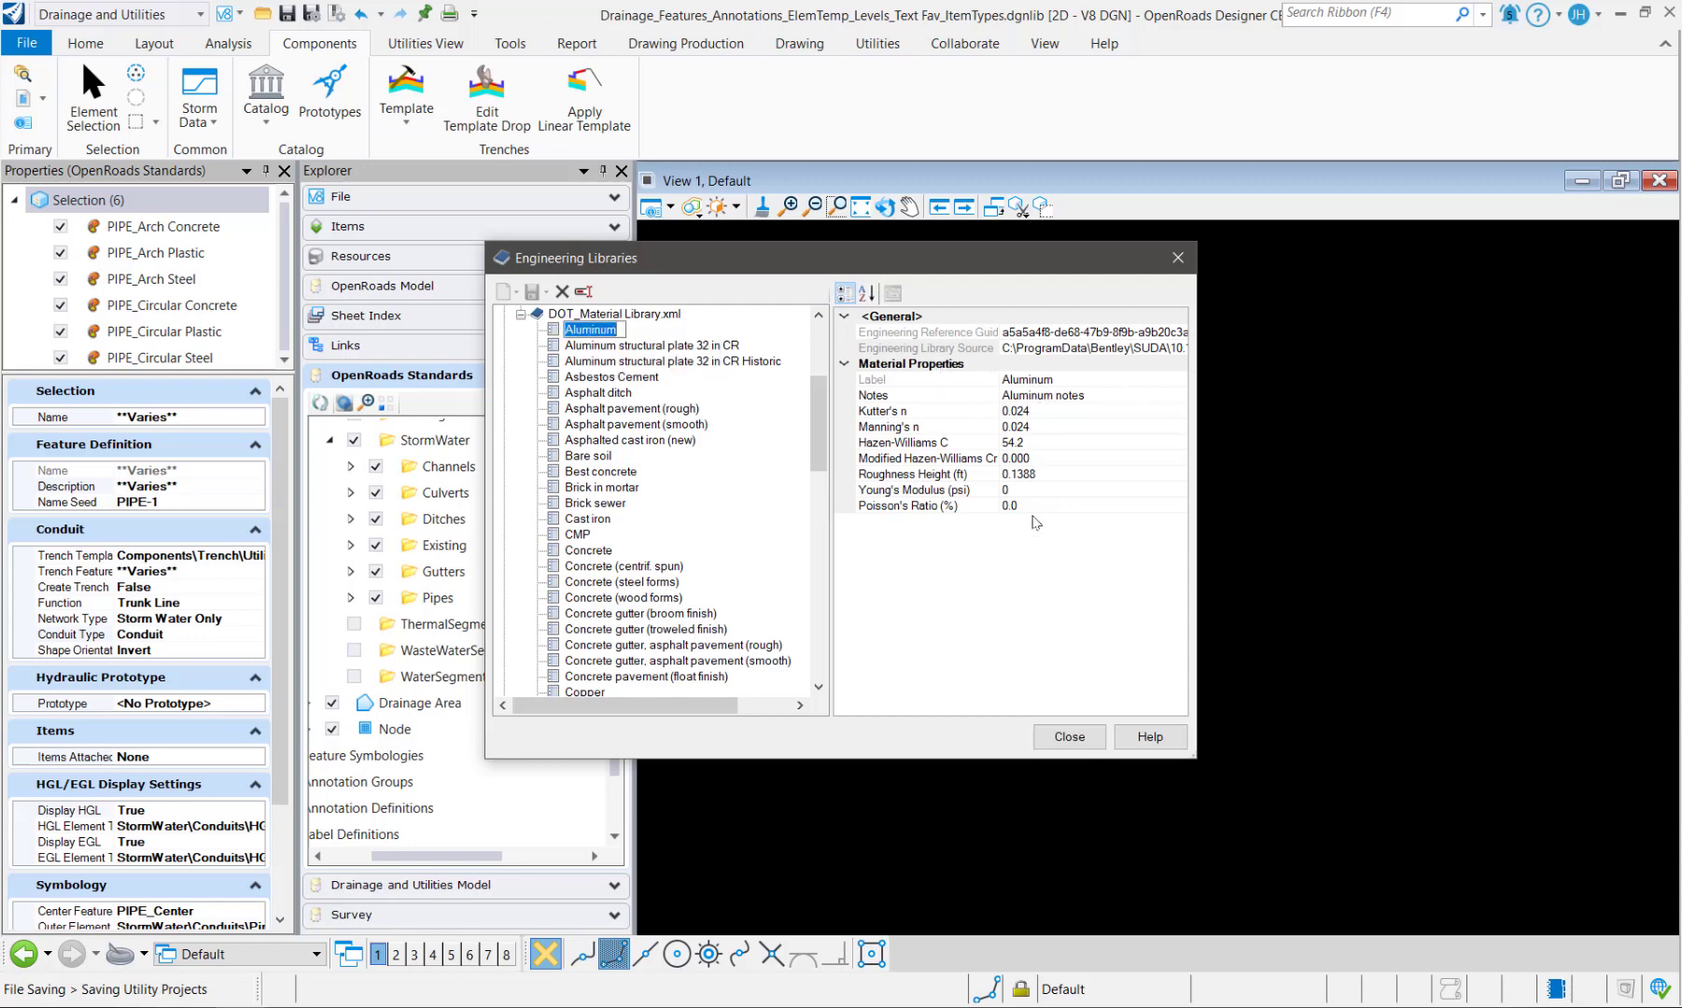
pyautogui.click(591, 317)
pyautogui.rightClick(594, 319)
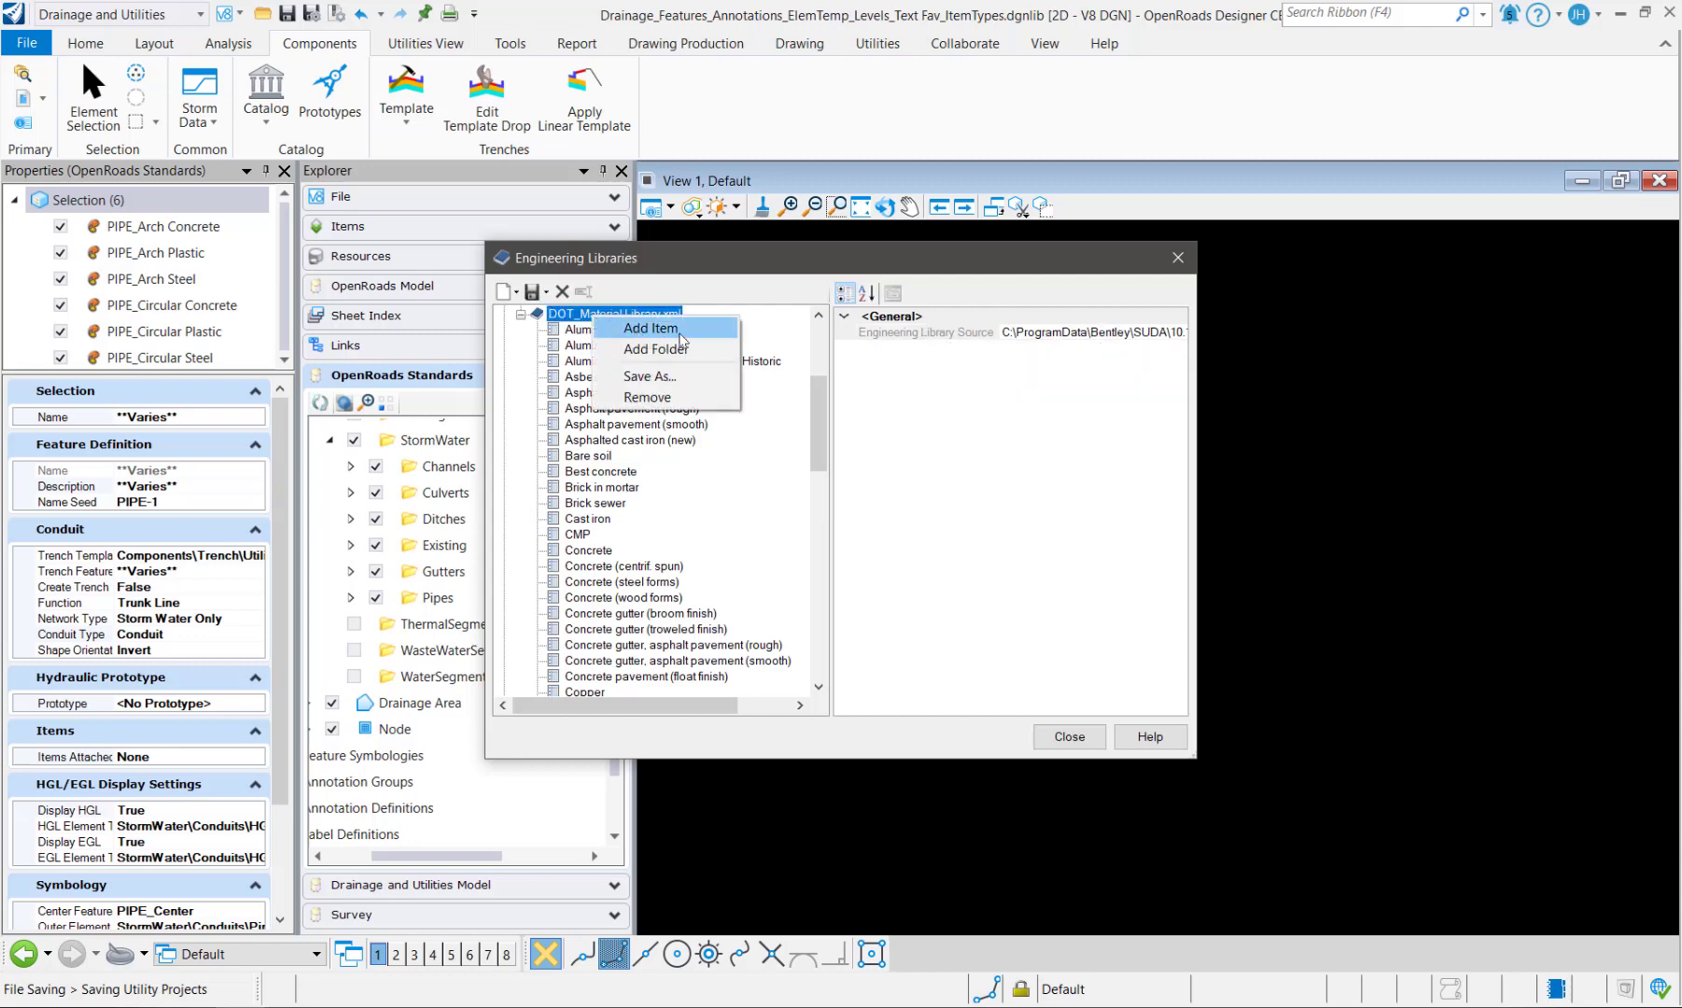
pyautogui.click(680, 332)
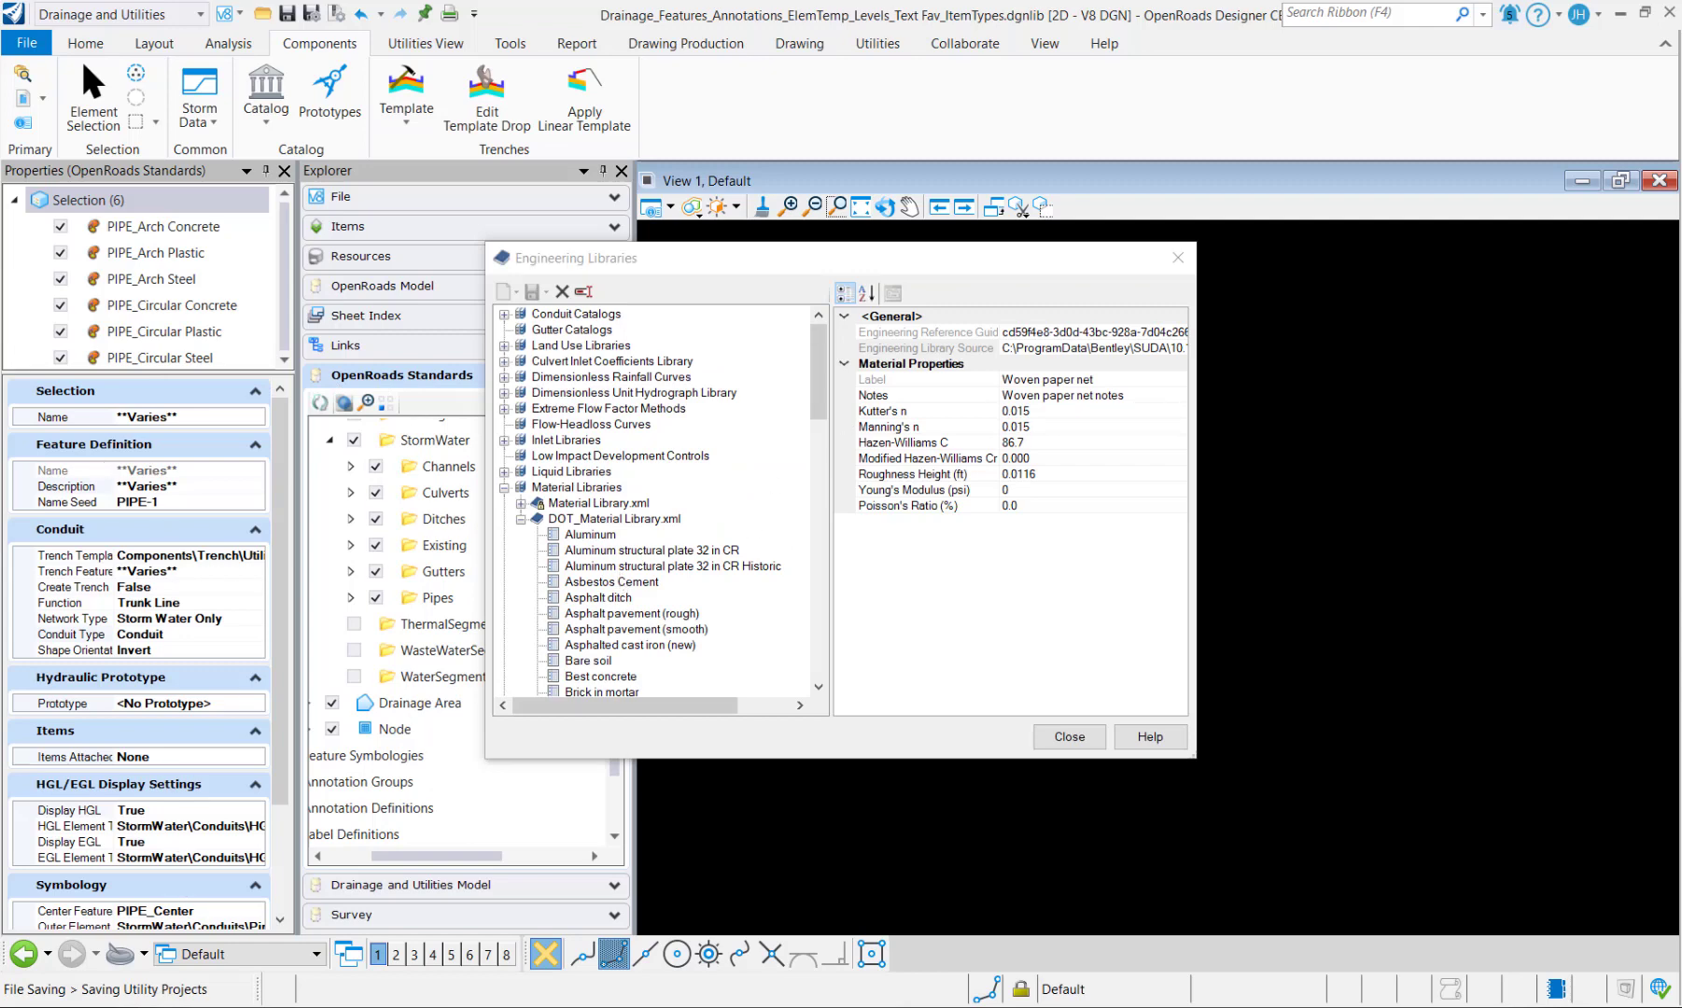
# Step: Check the conduit's Material property in Test Conduit.dgn and rename the Concrete entry in DOT_Material Library.xml to RCP
pyautogui.click(360, 915)
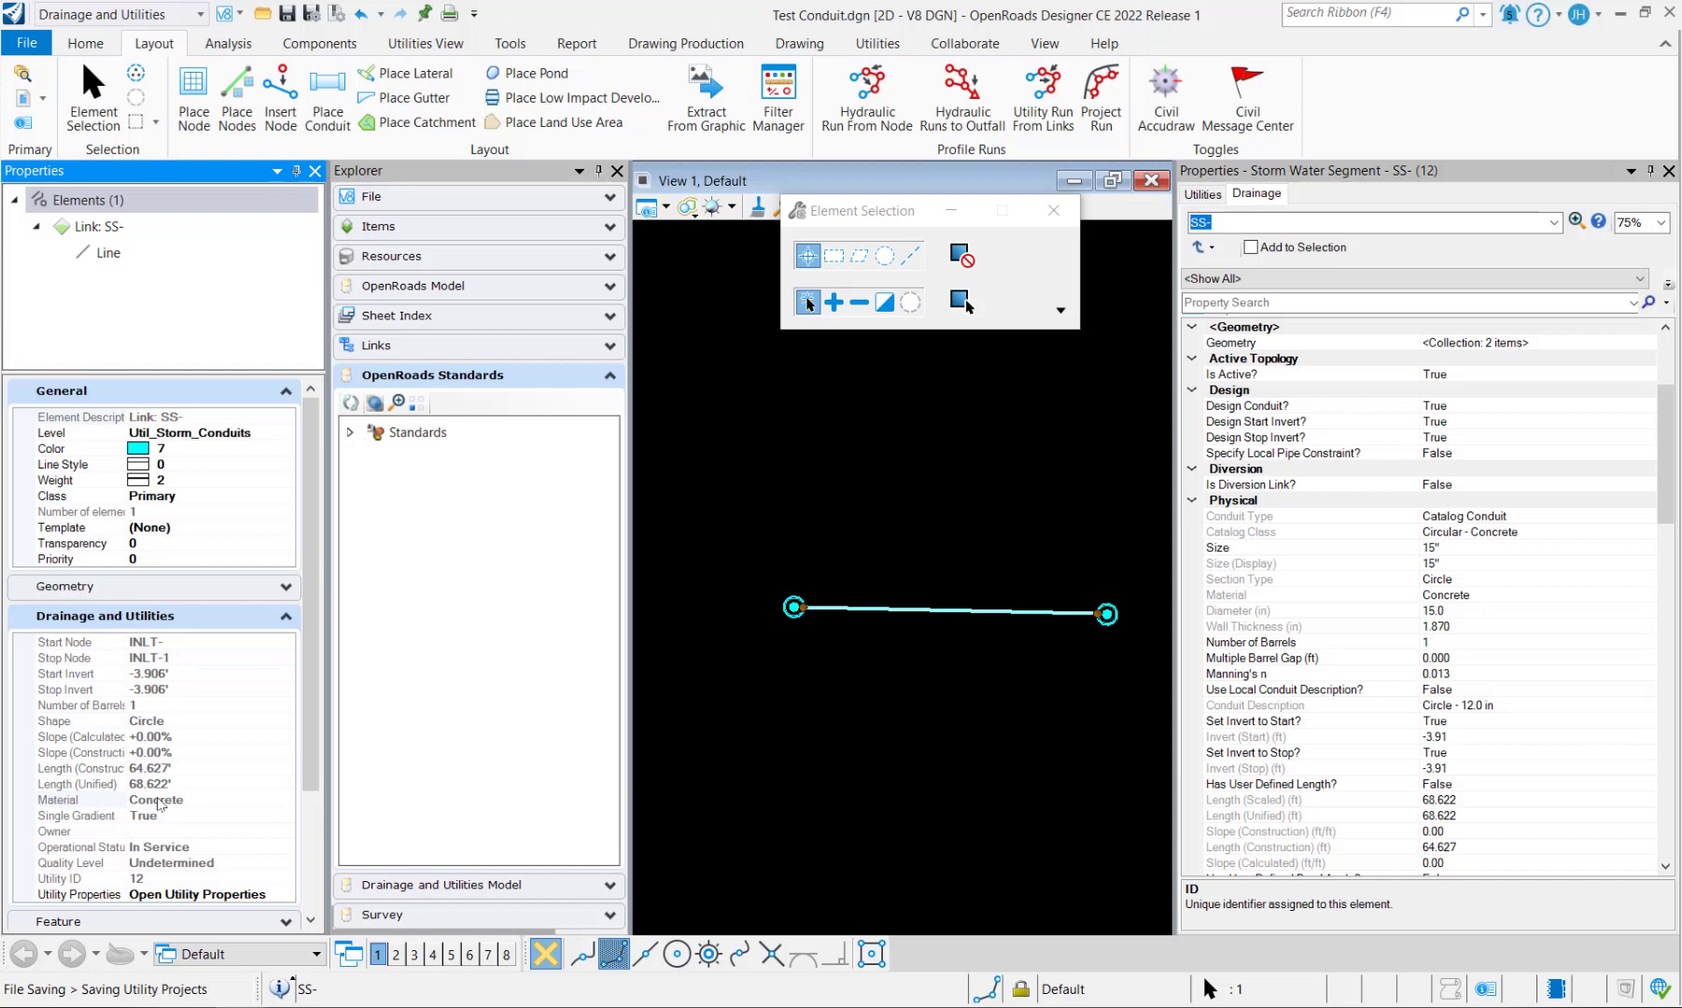
pyautogui.click(1615, 17)
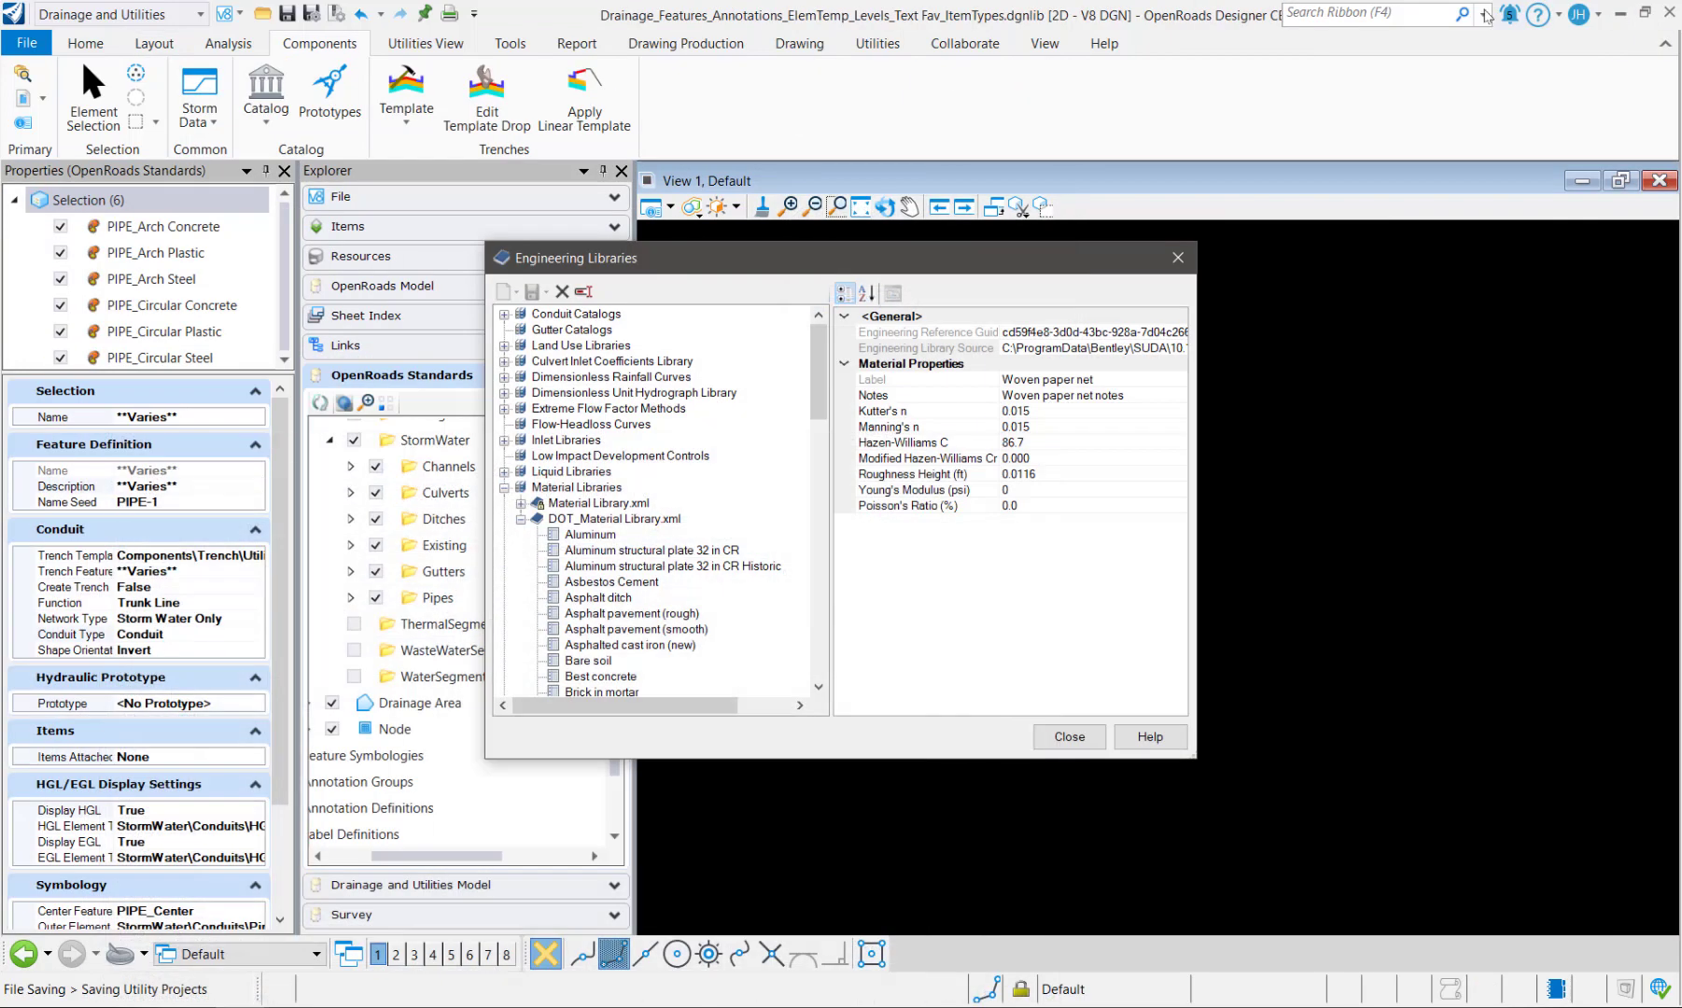
pyautogui.scroll(-4, 611, 574)
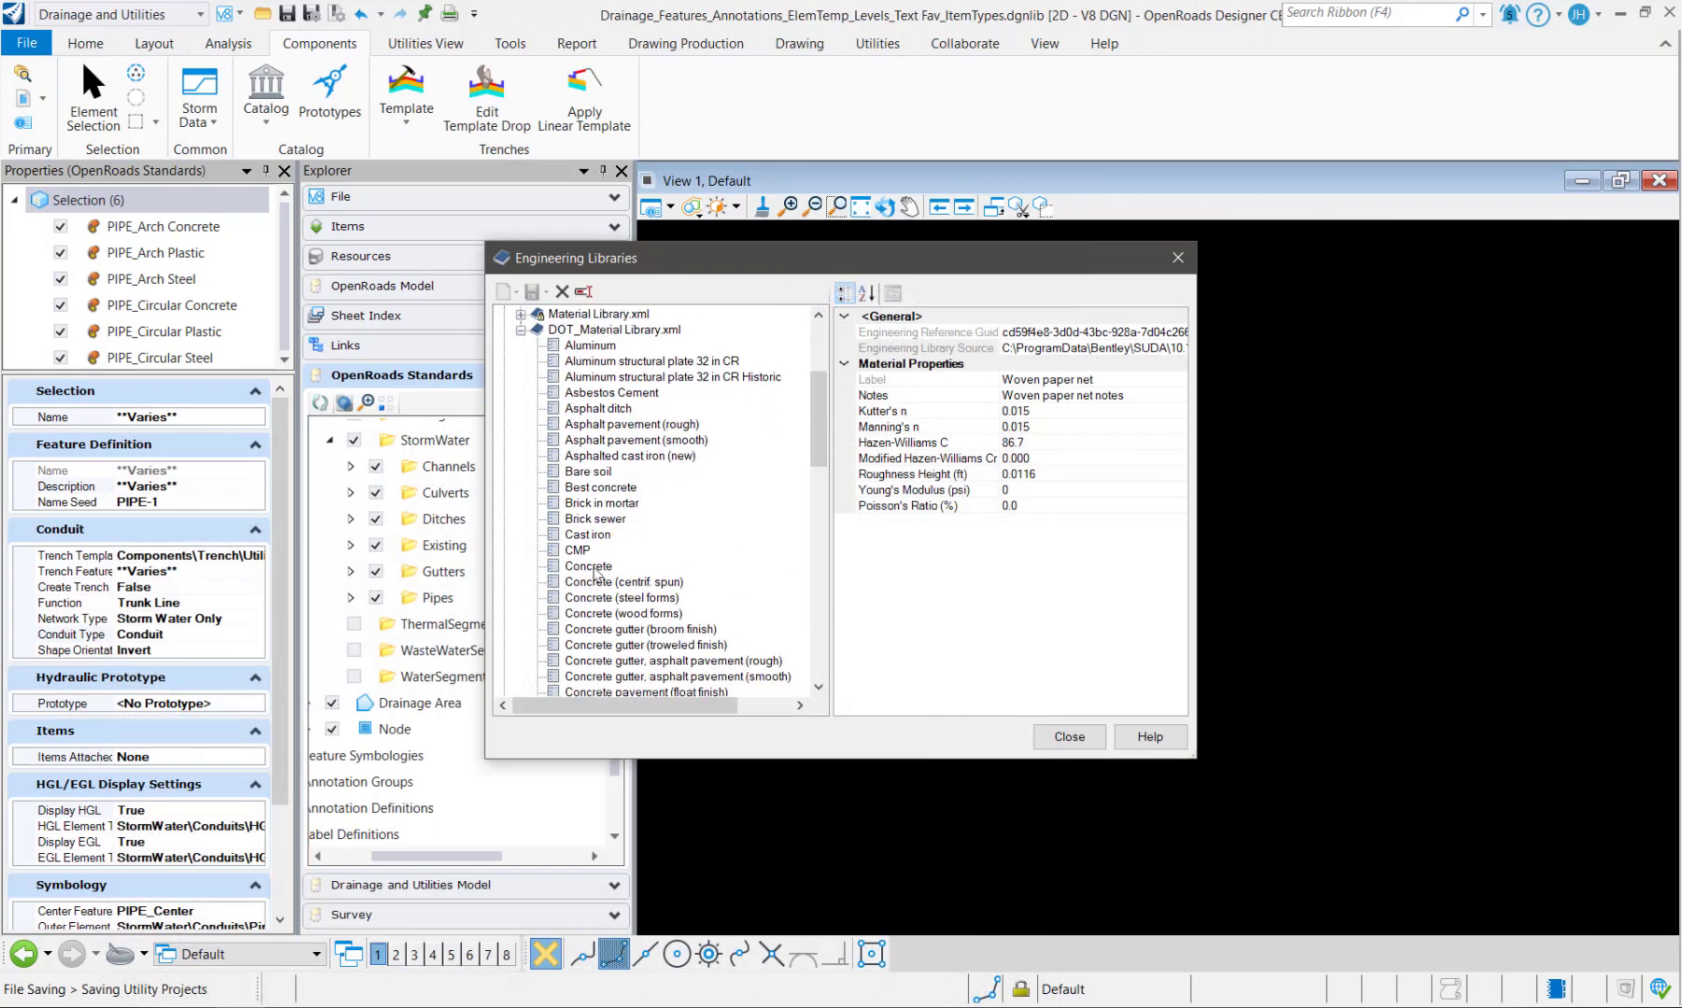
pyautogui.click(590, 567)
pyautogui.rightClick(592, 568)
pyautogui.rightClick(566, 567)
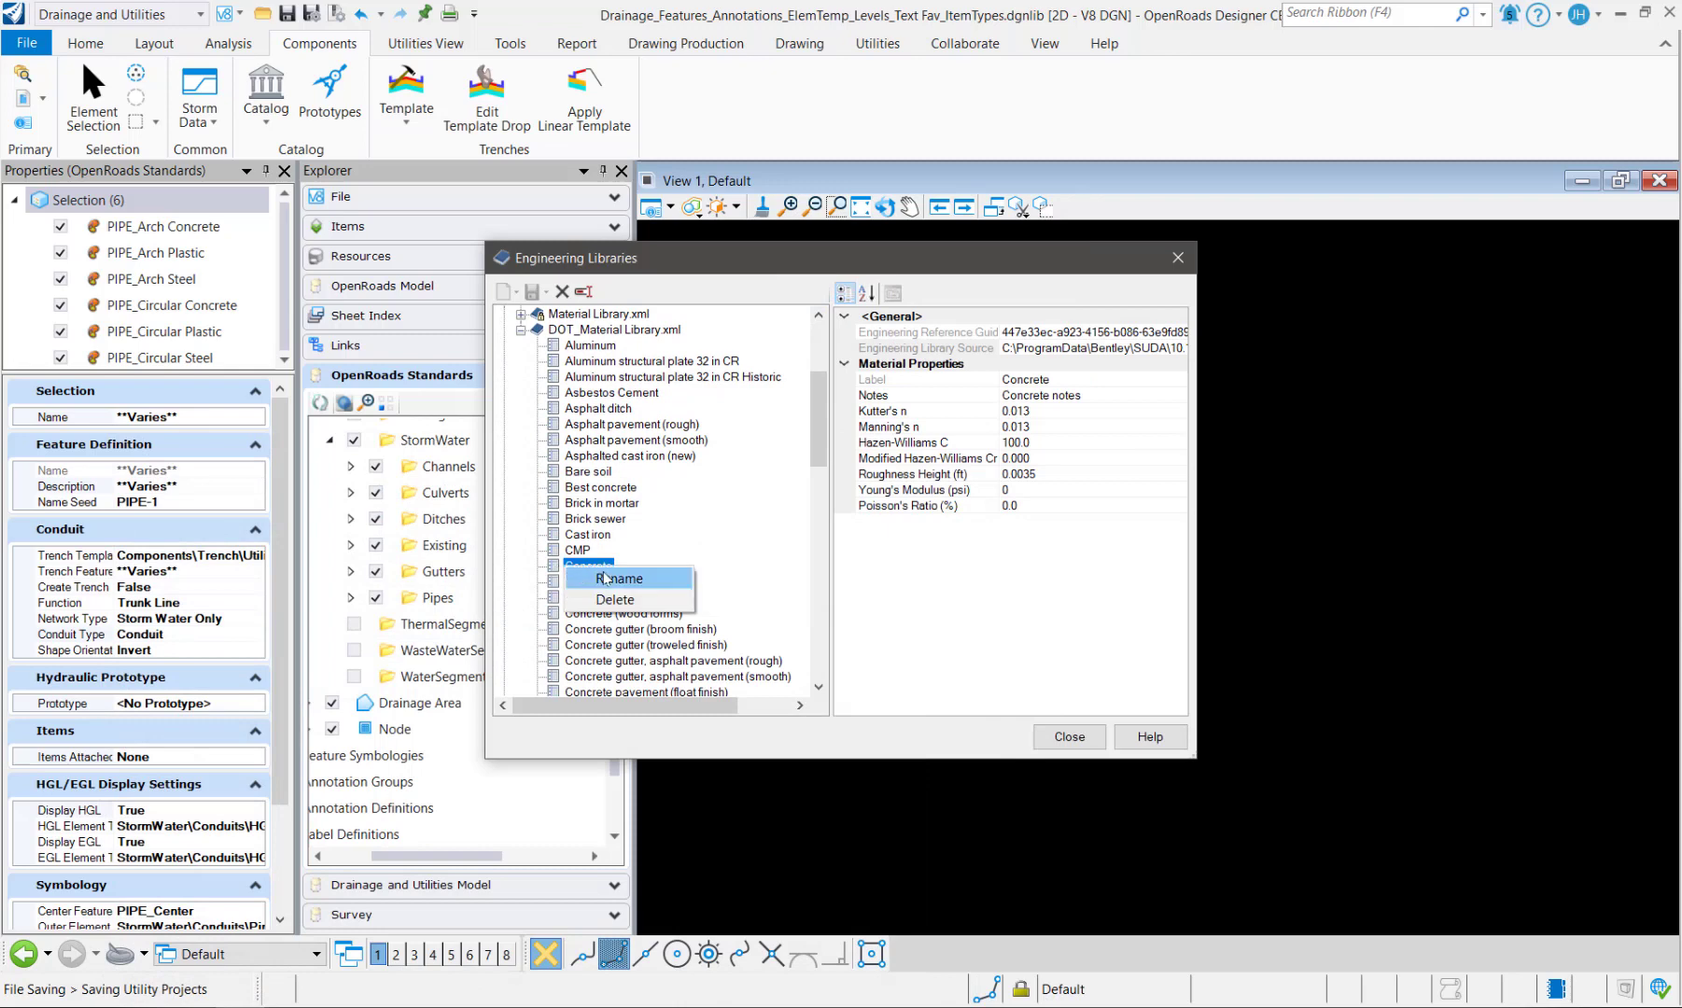
pyautogui.click(622, 580)
pyautogui.write('RCP')
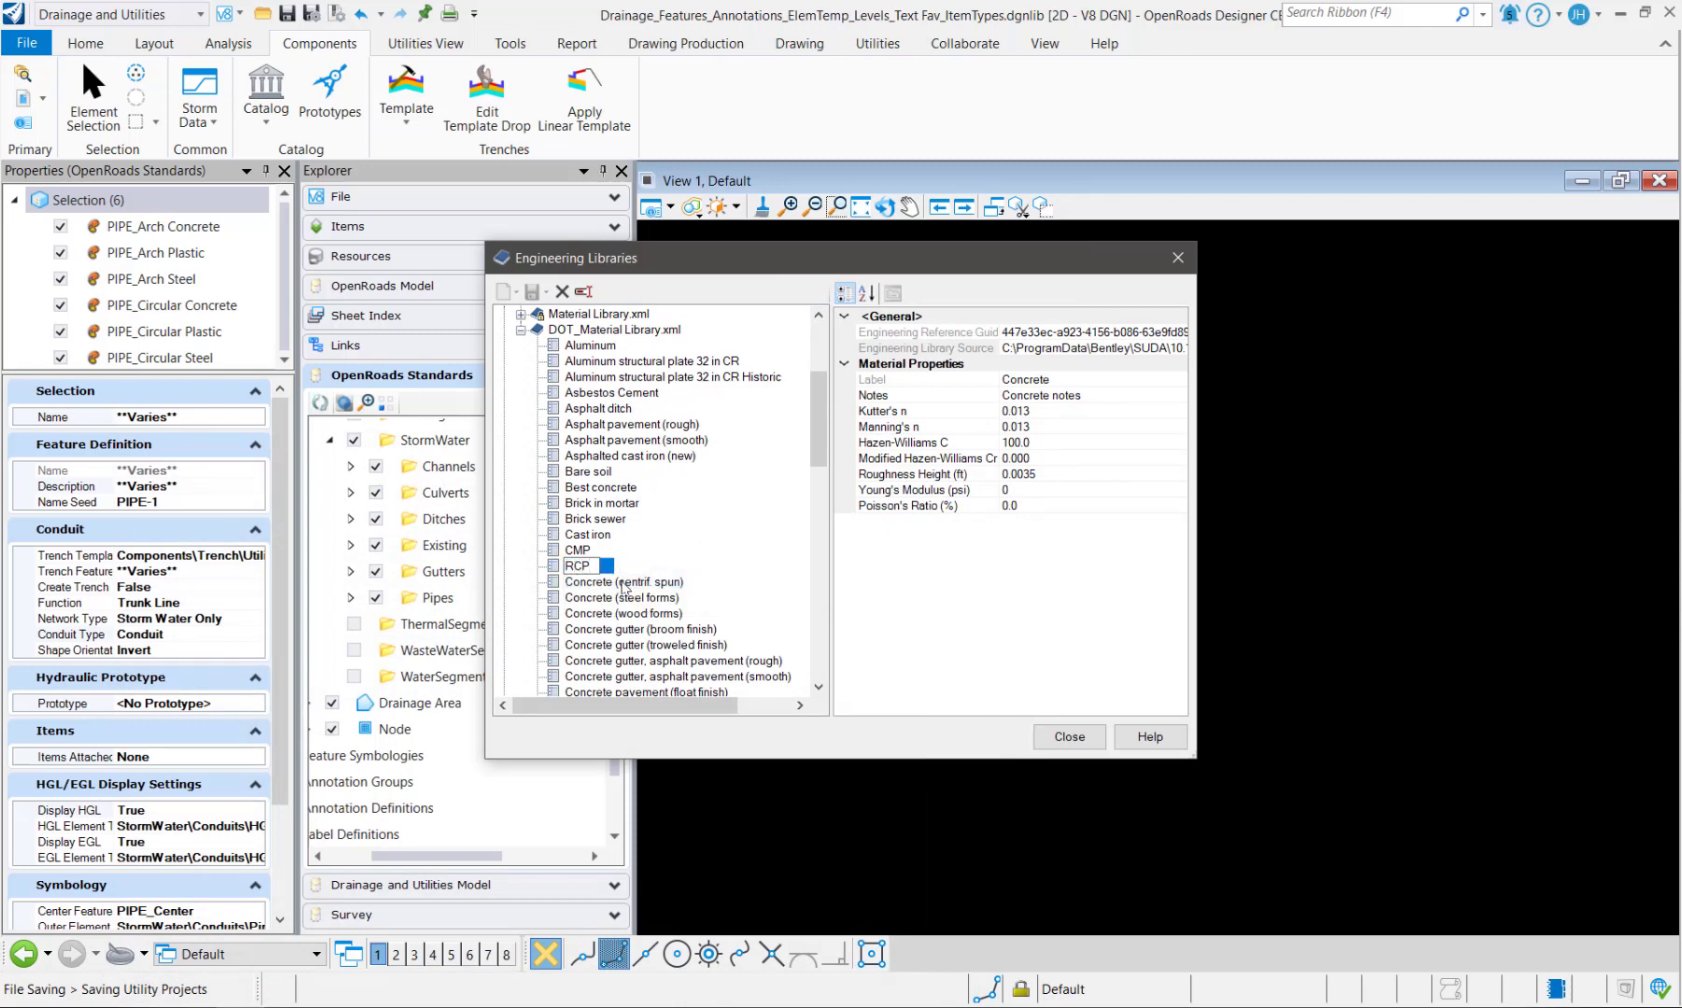
pyautogui.press('Return')
# Step: Examine the CMP and PVC material properties and look through the remaining materials in DOT_Material Library.xml
pyautogui.click(578, 550)
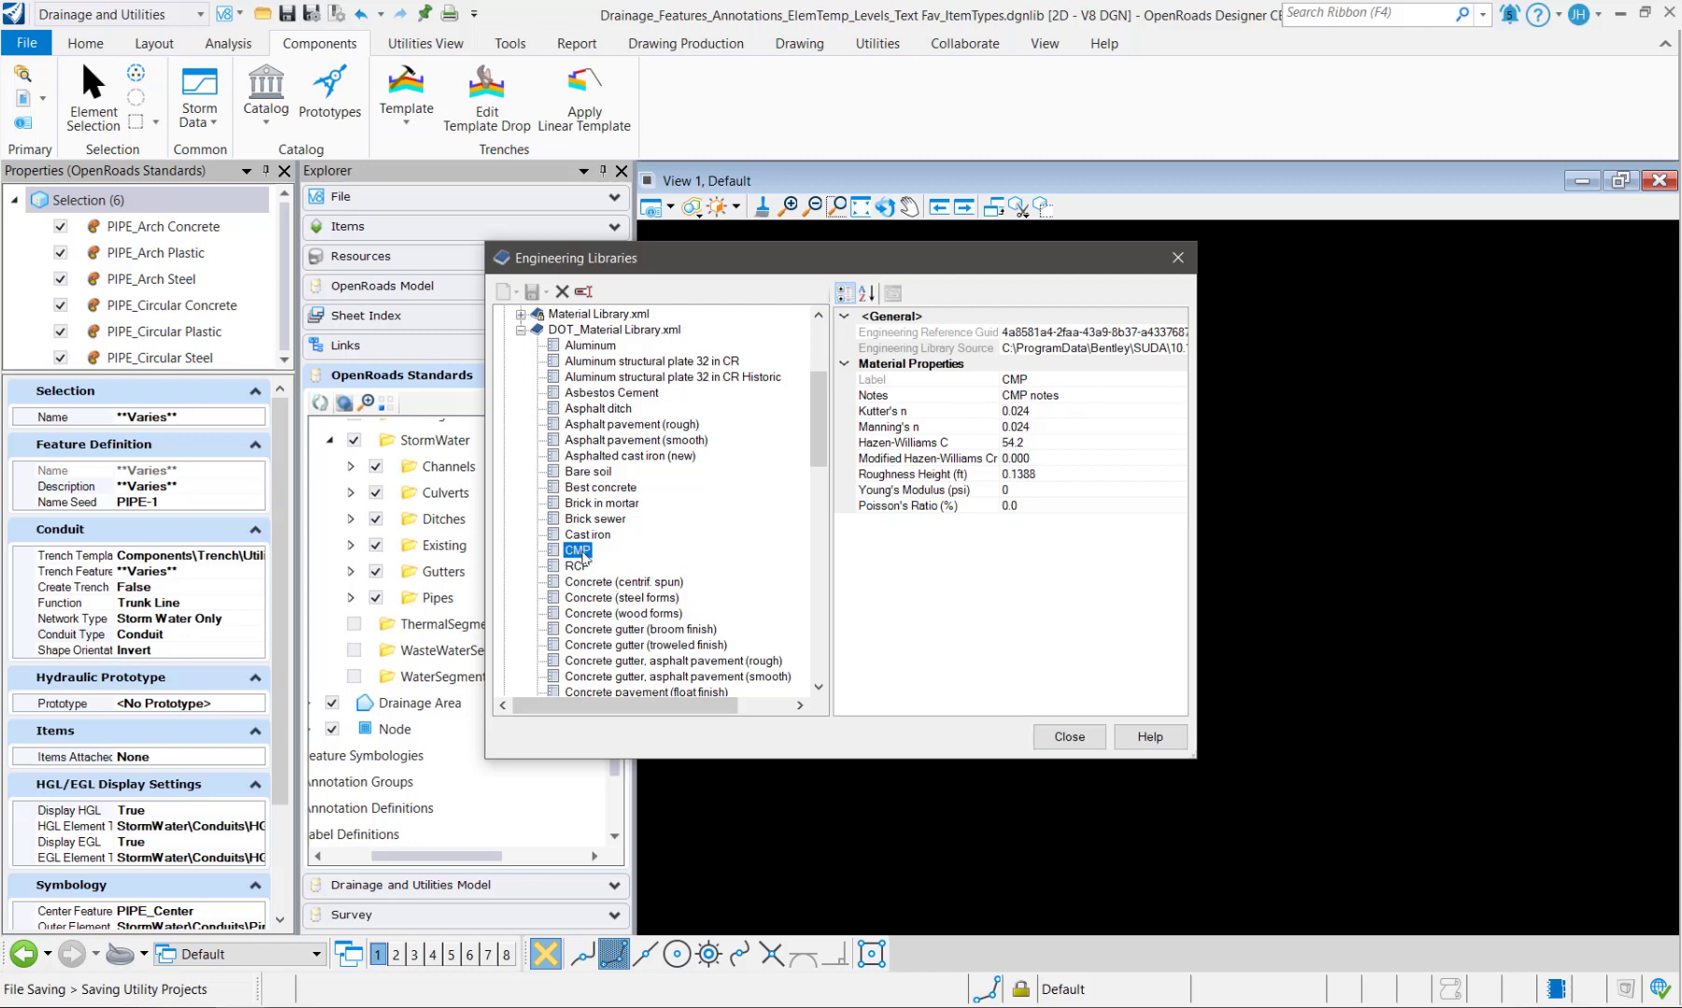
pyautogui.scroll(-4, 587, 560)
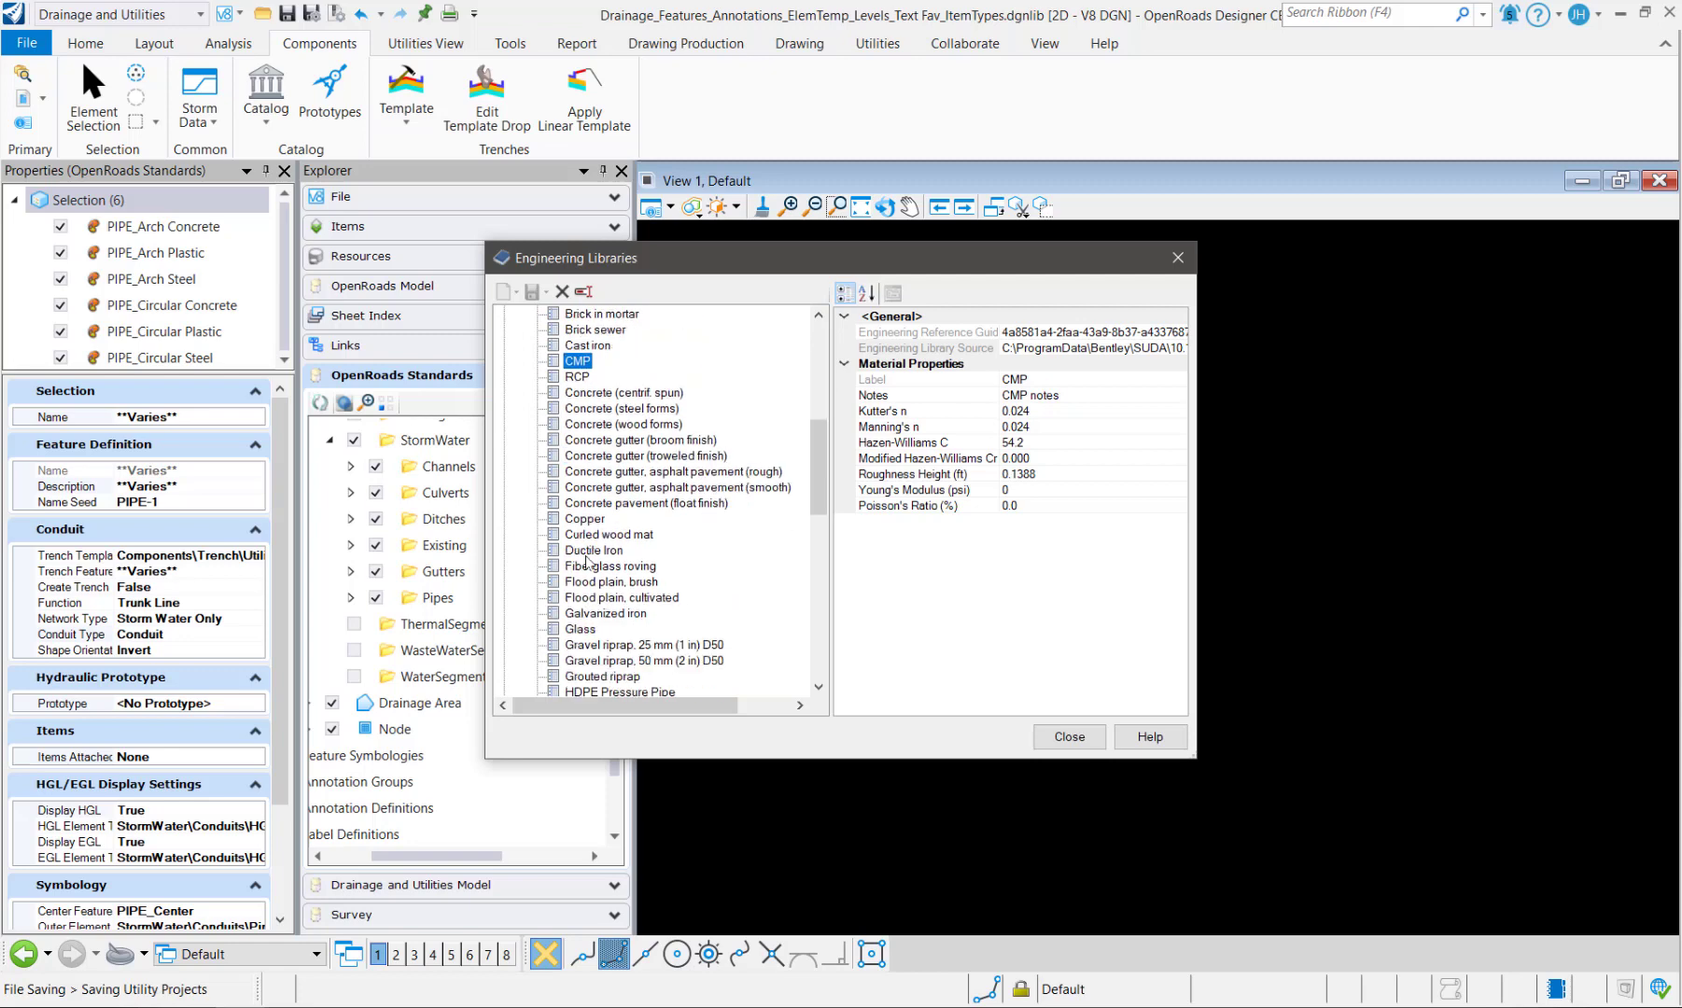
pyautogui.scroll(-2, 587, 560)
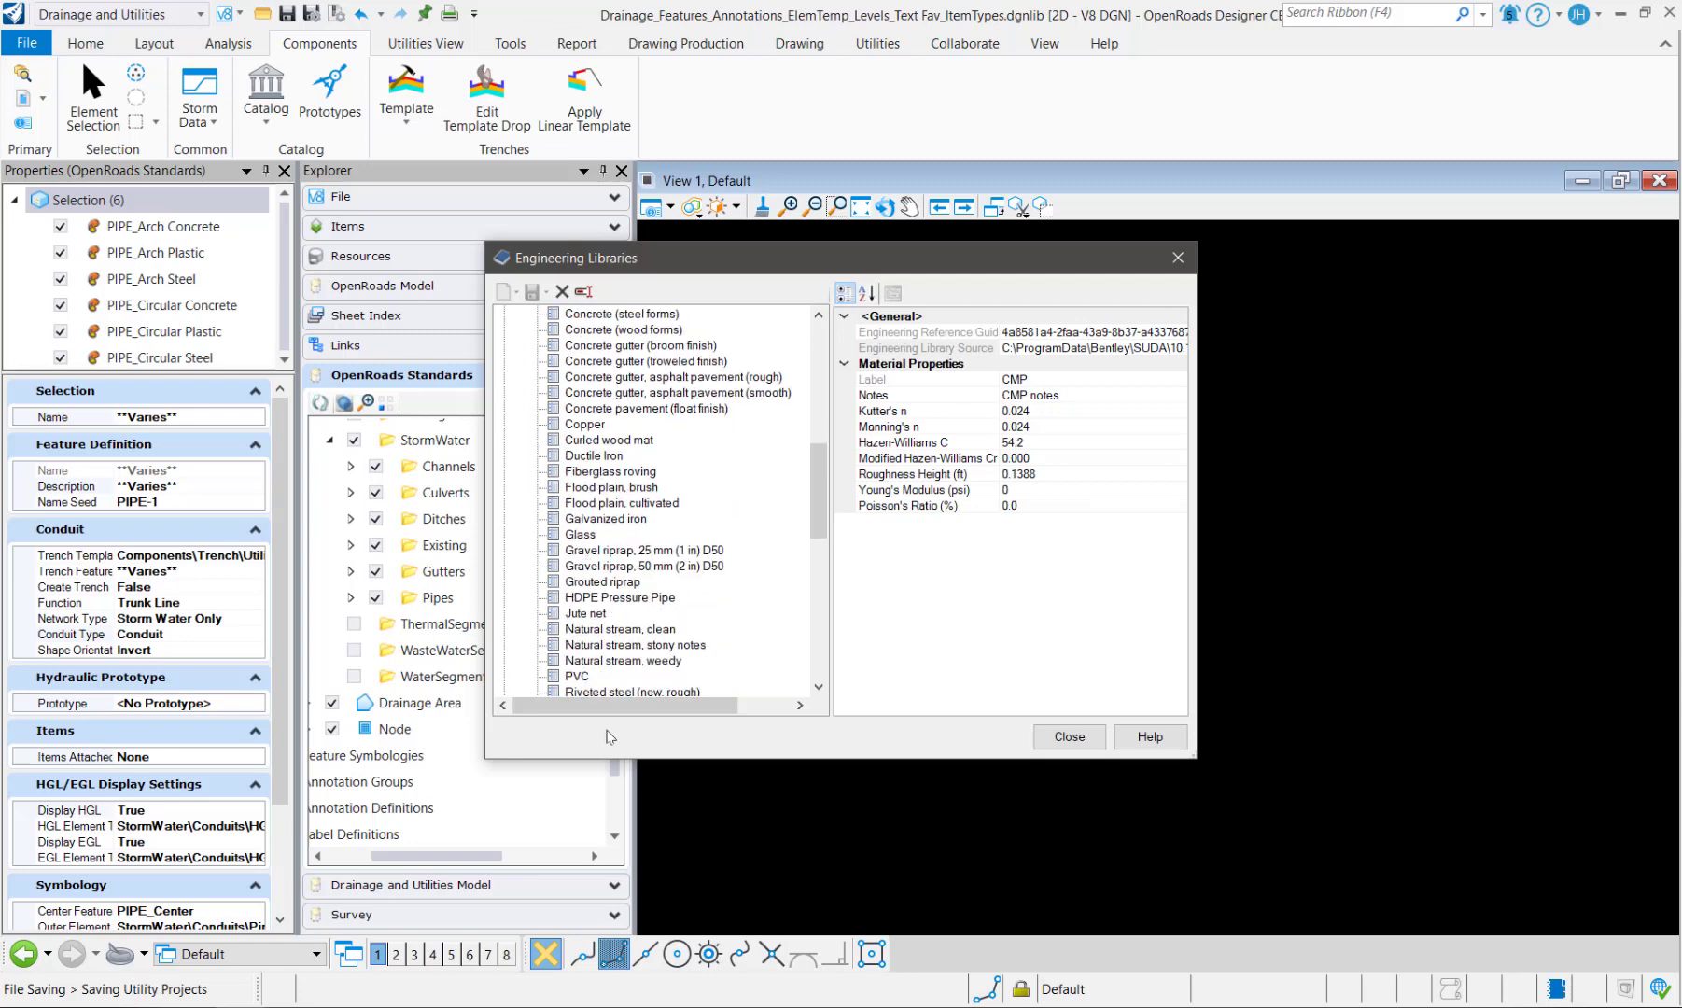
pyautogui.click(581, 676)
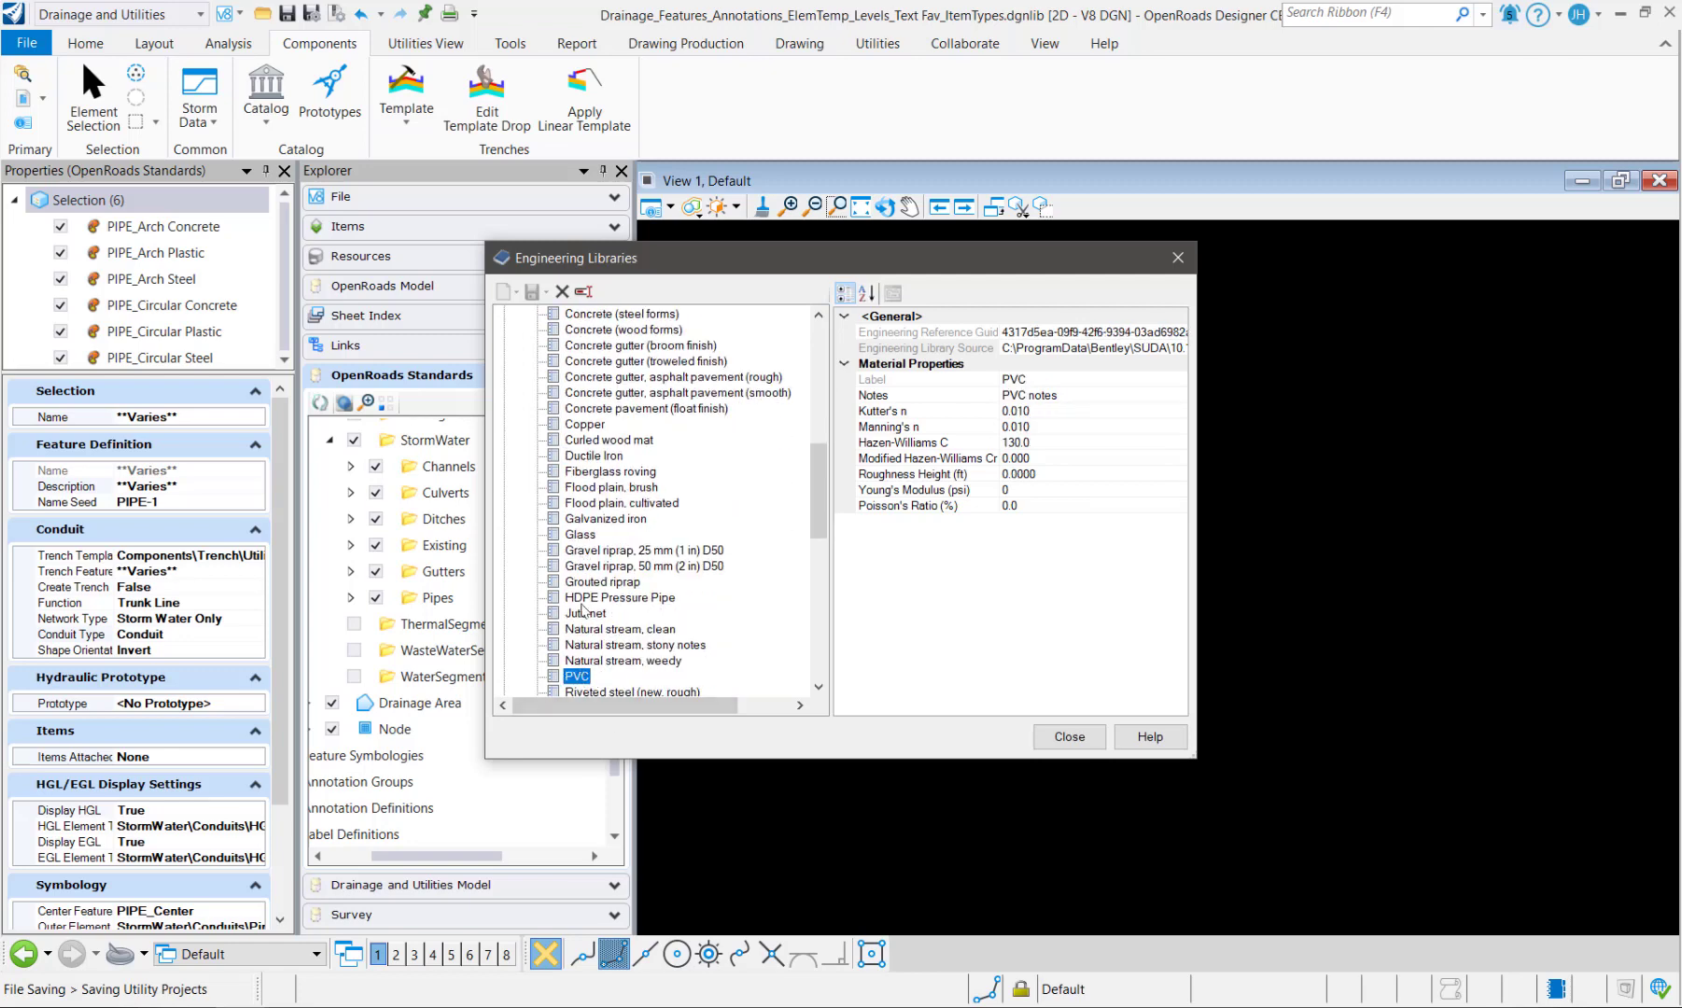
pyautogui.scroll(-4, 585, 611)
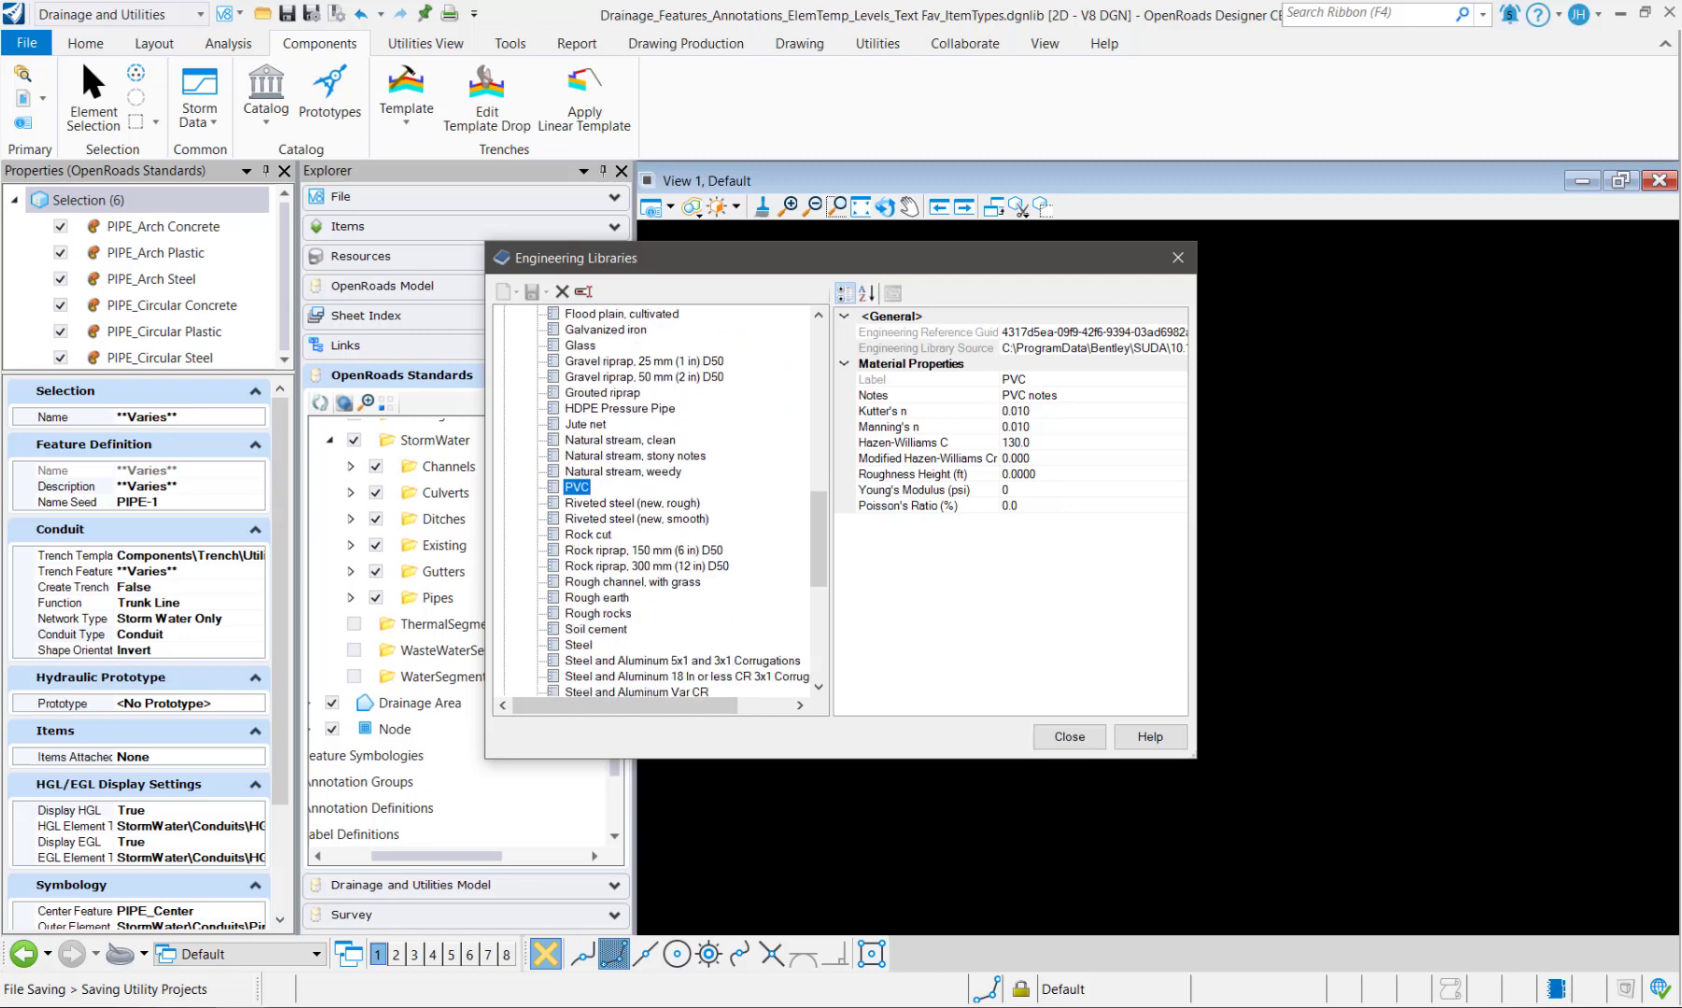
pyautogui.scroll(5, 644, 668)
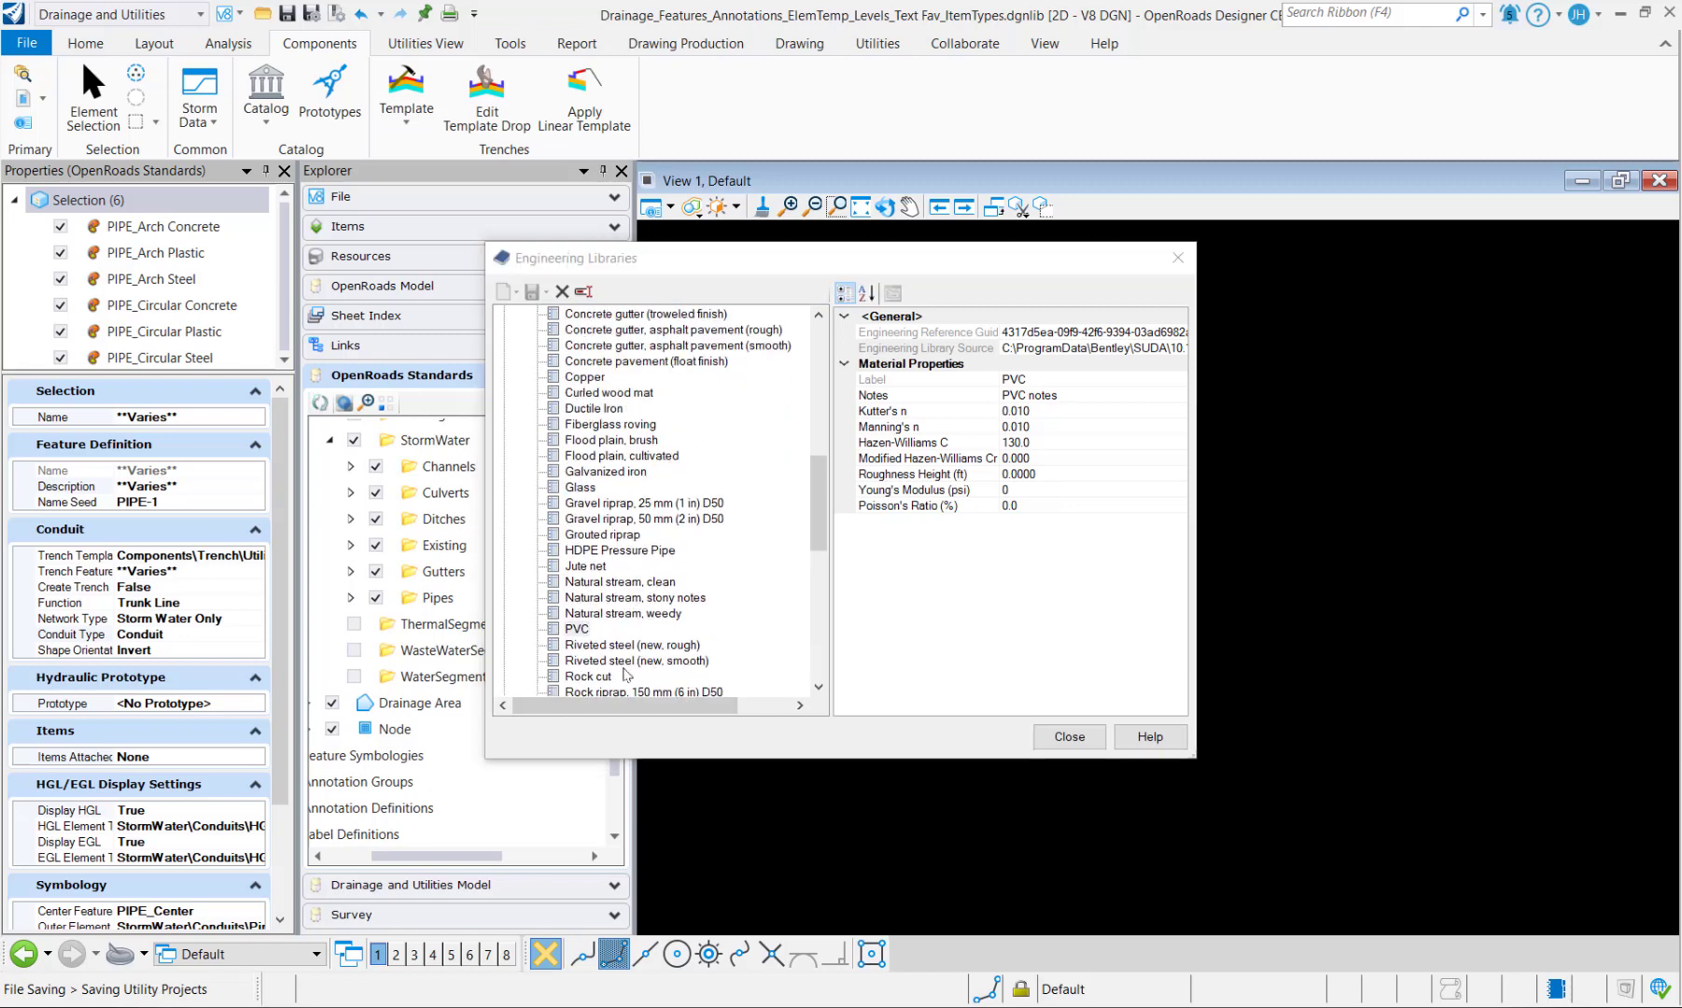
pyautogui.scroll(4, 691, 597)
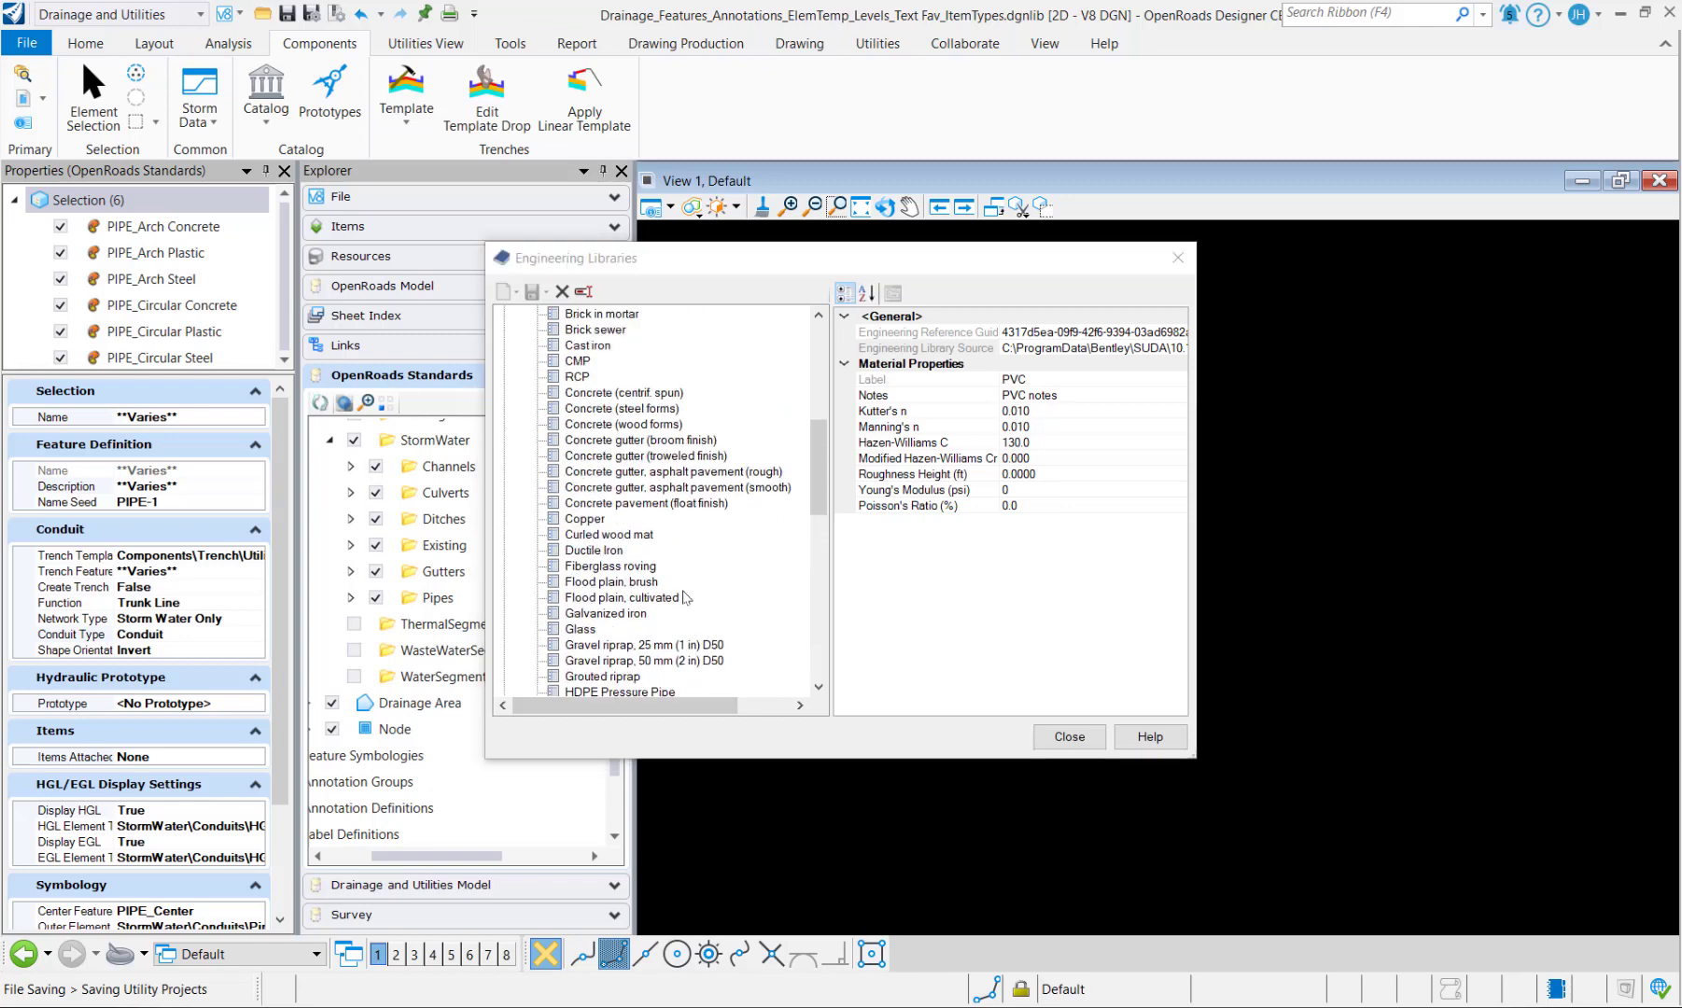
pyautogui.scroll(1, 604, 588)
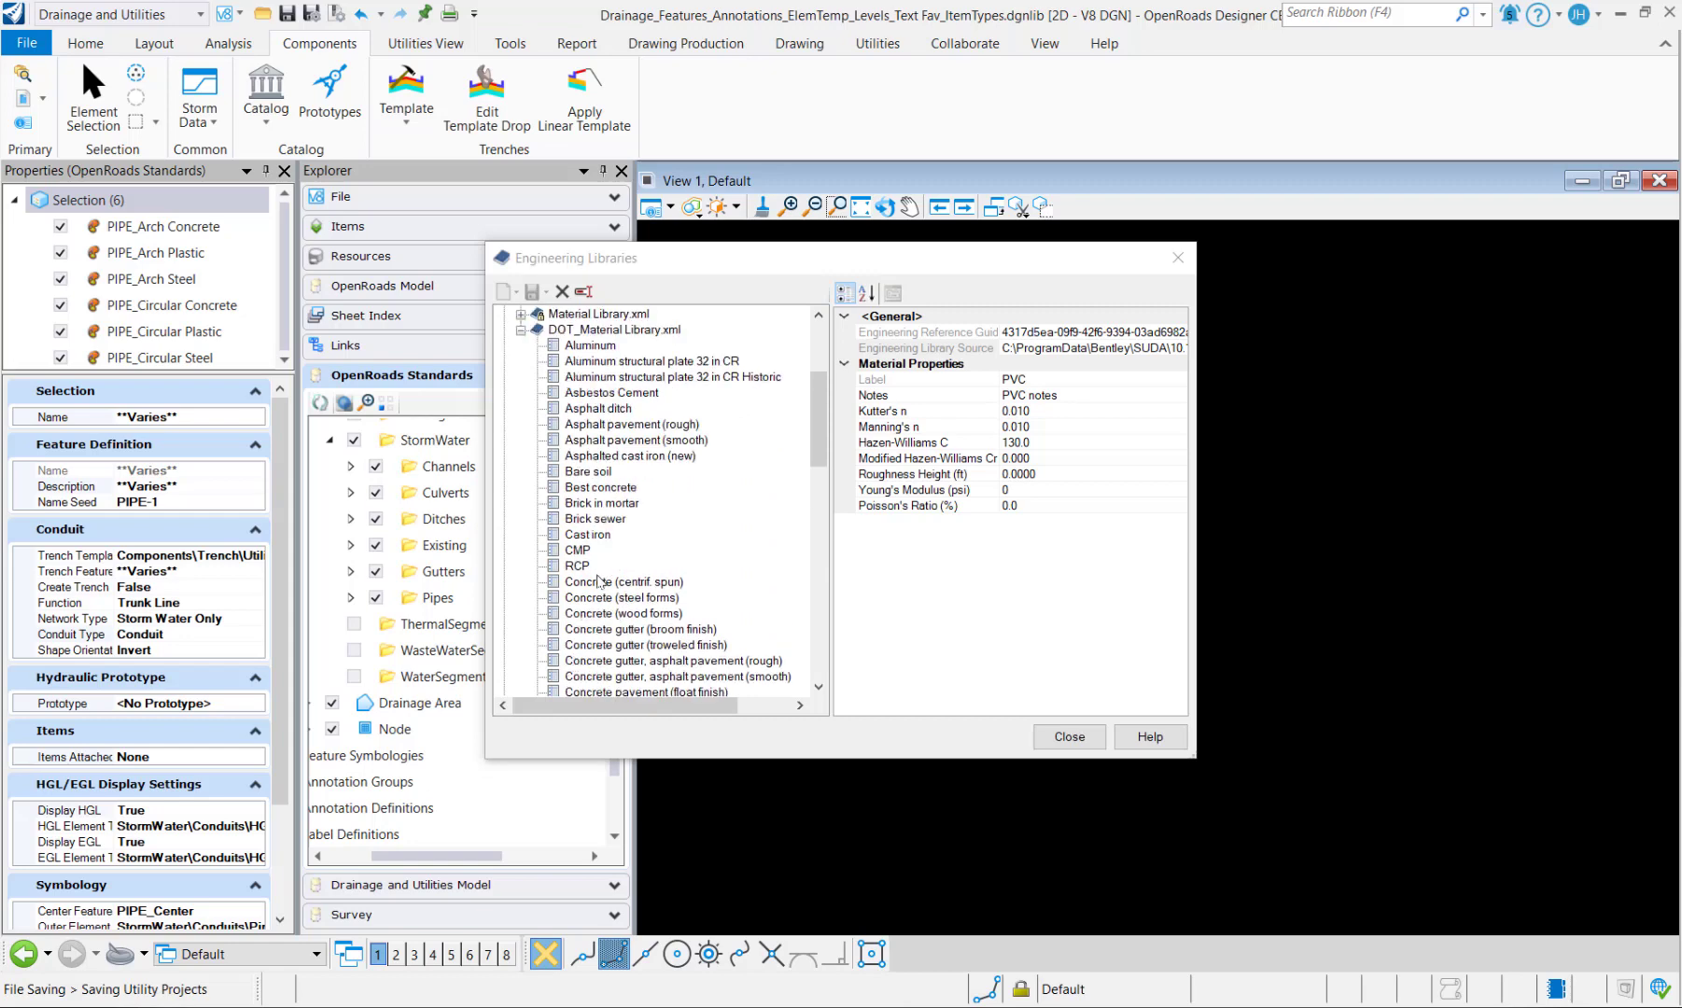
# Step: Add an RCBC material to DOT_Material Library.xml with RCP's values: Kutter's and Manning's n 0.013, Hazen-Williams C 100.0, roughness height 0.0035 ft
pyautogui.click(577, 565)
pyautogui.rightClick(583, 568)
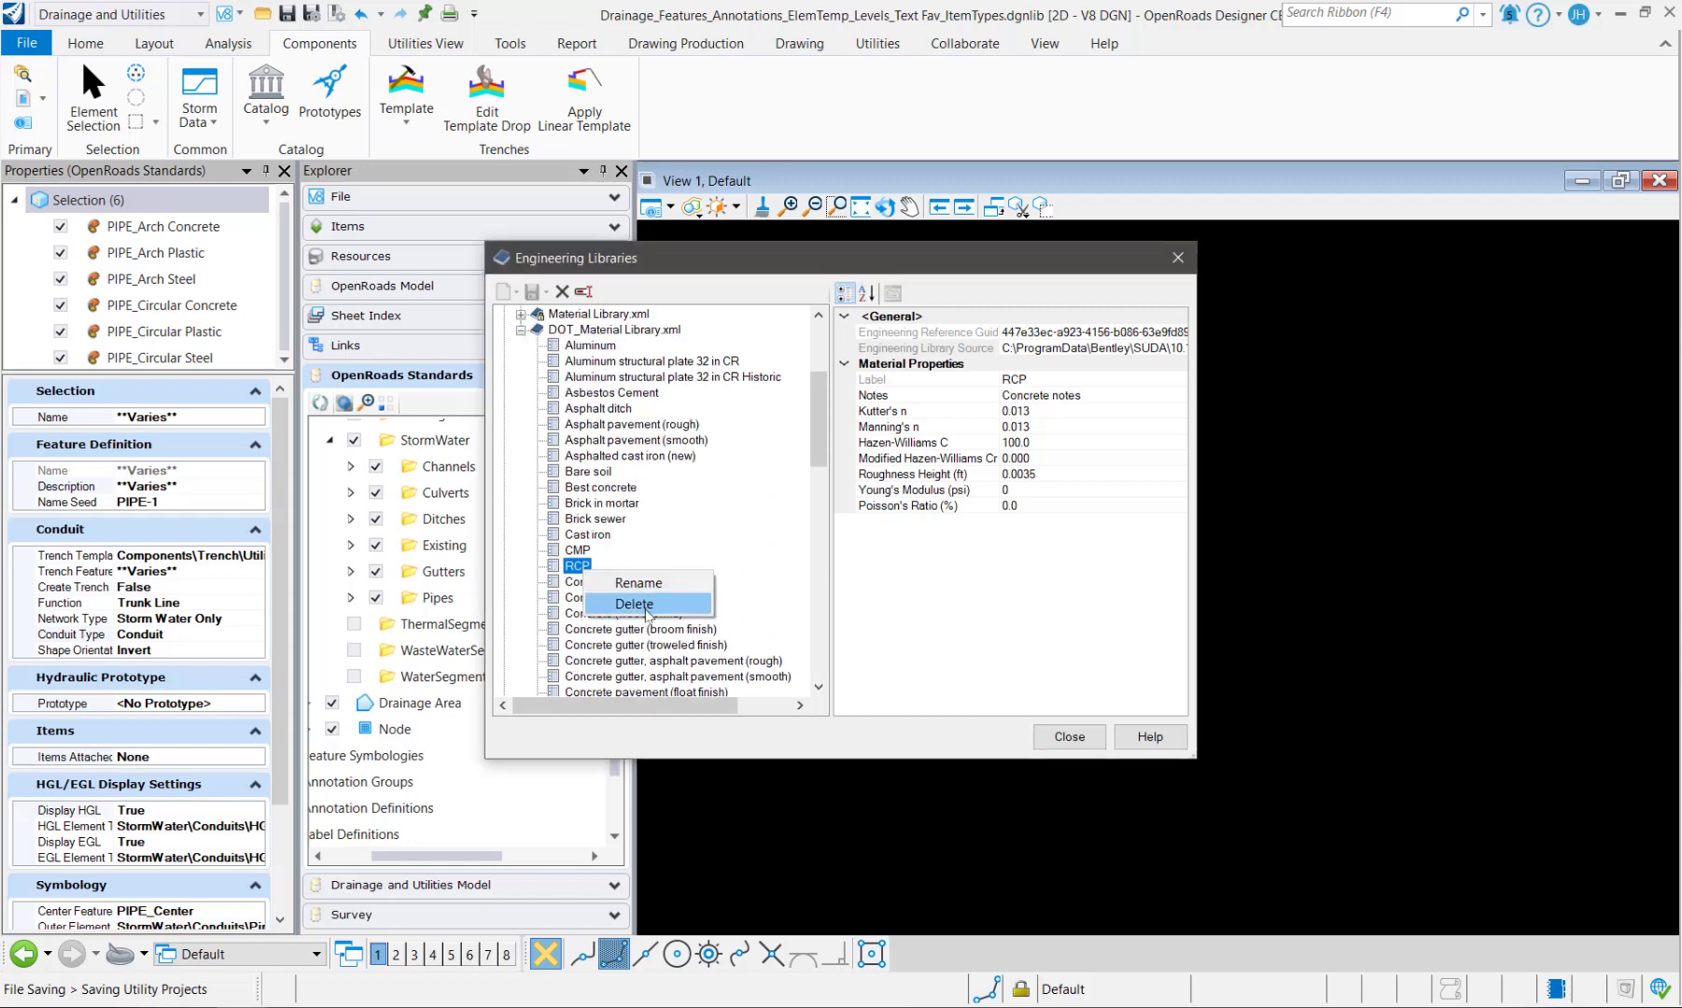
pyautogui.click(578, 567)
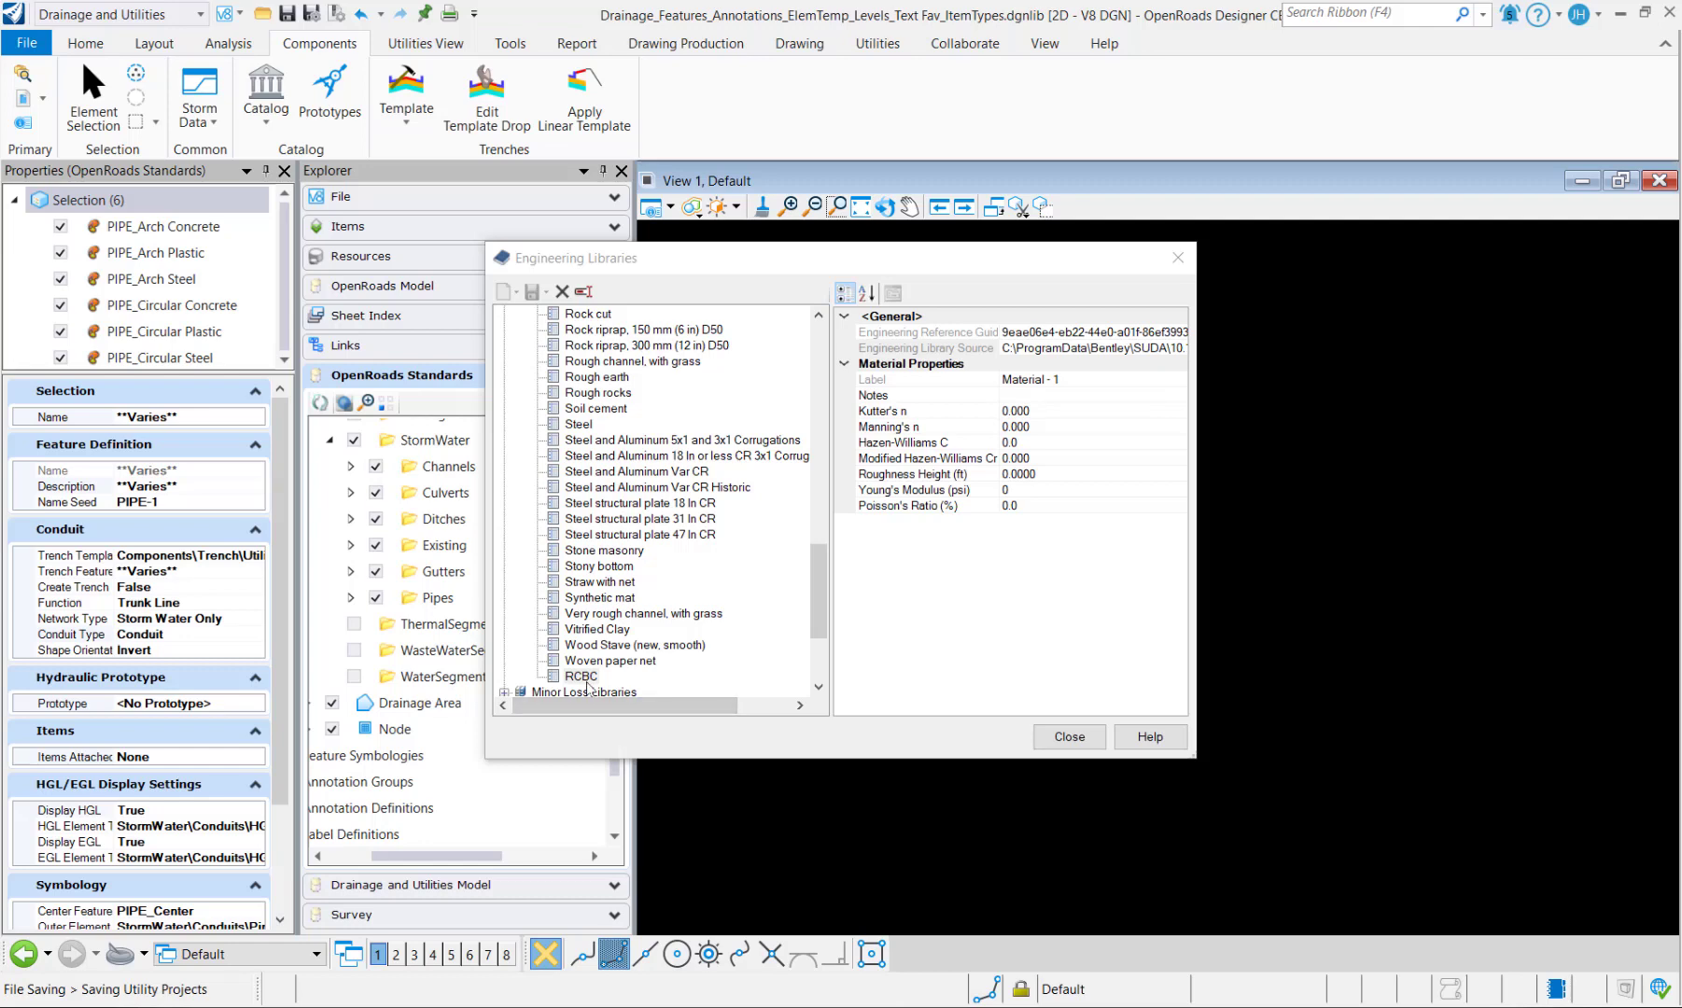
pyautogui.scroll(2, 602, 568)
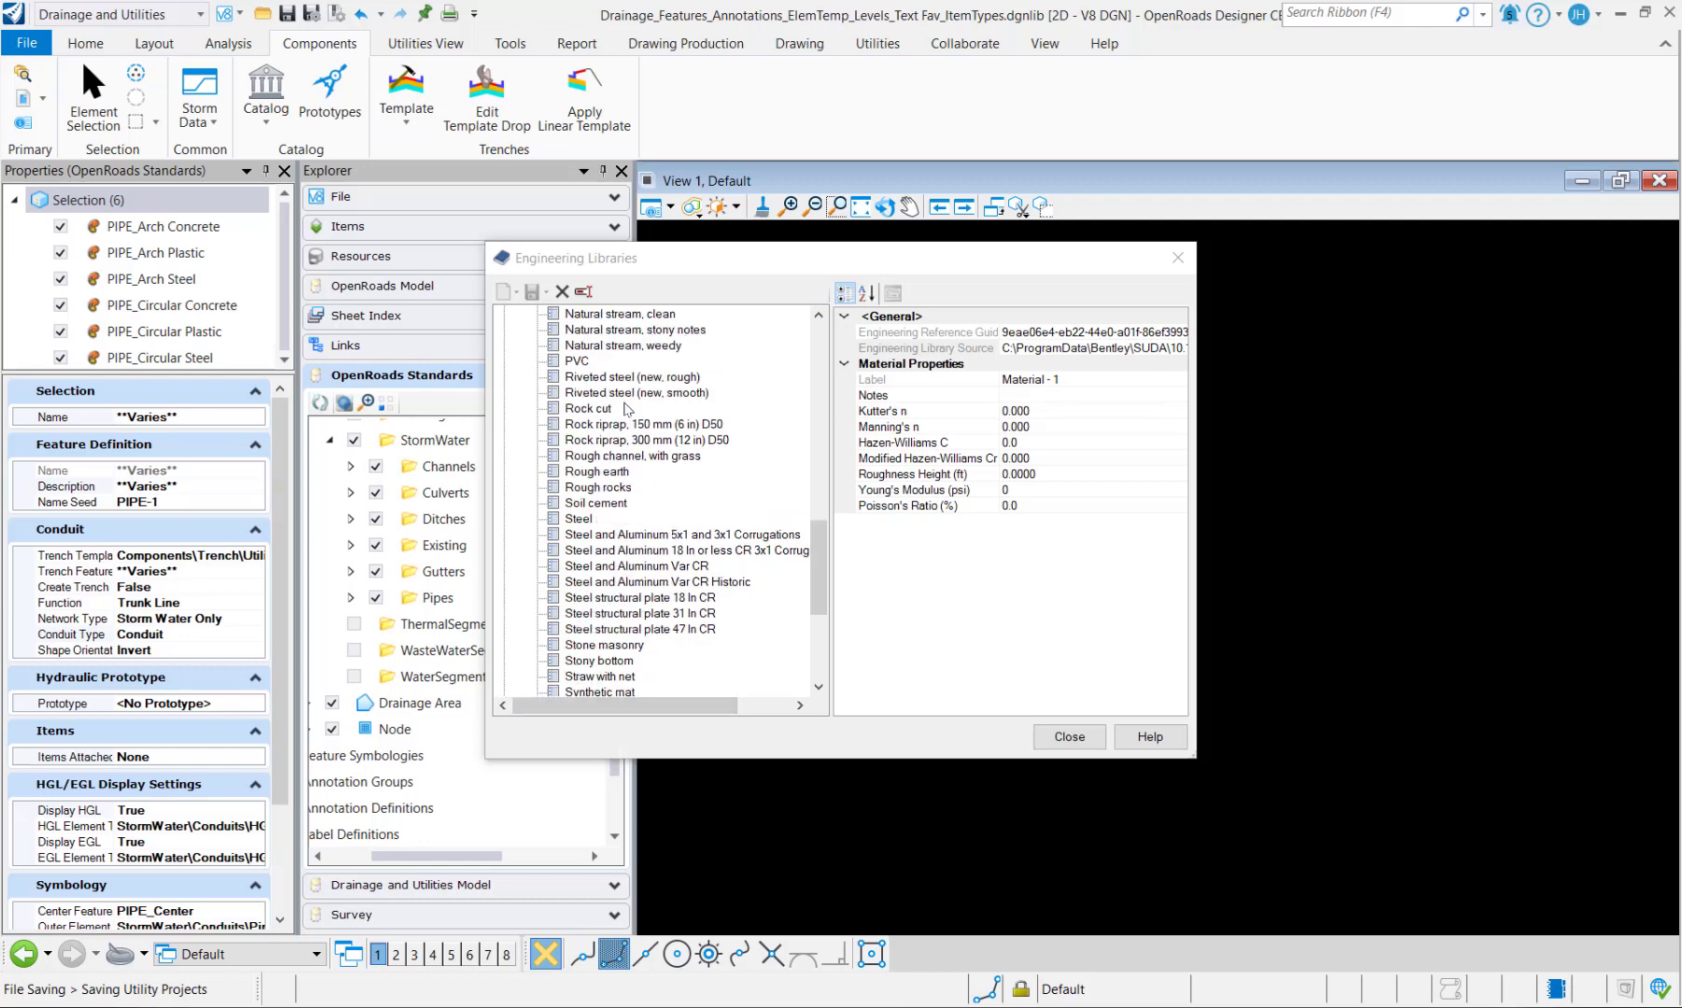
pyautogui.scroll(9, 619, 487)
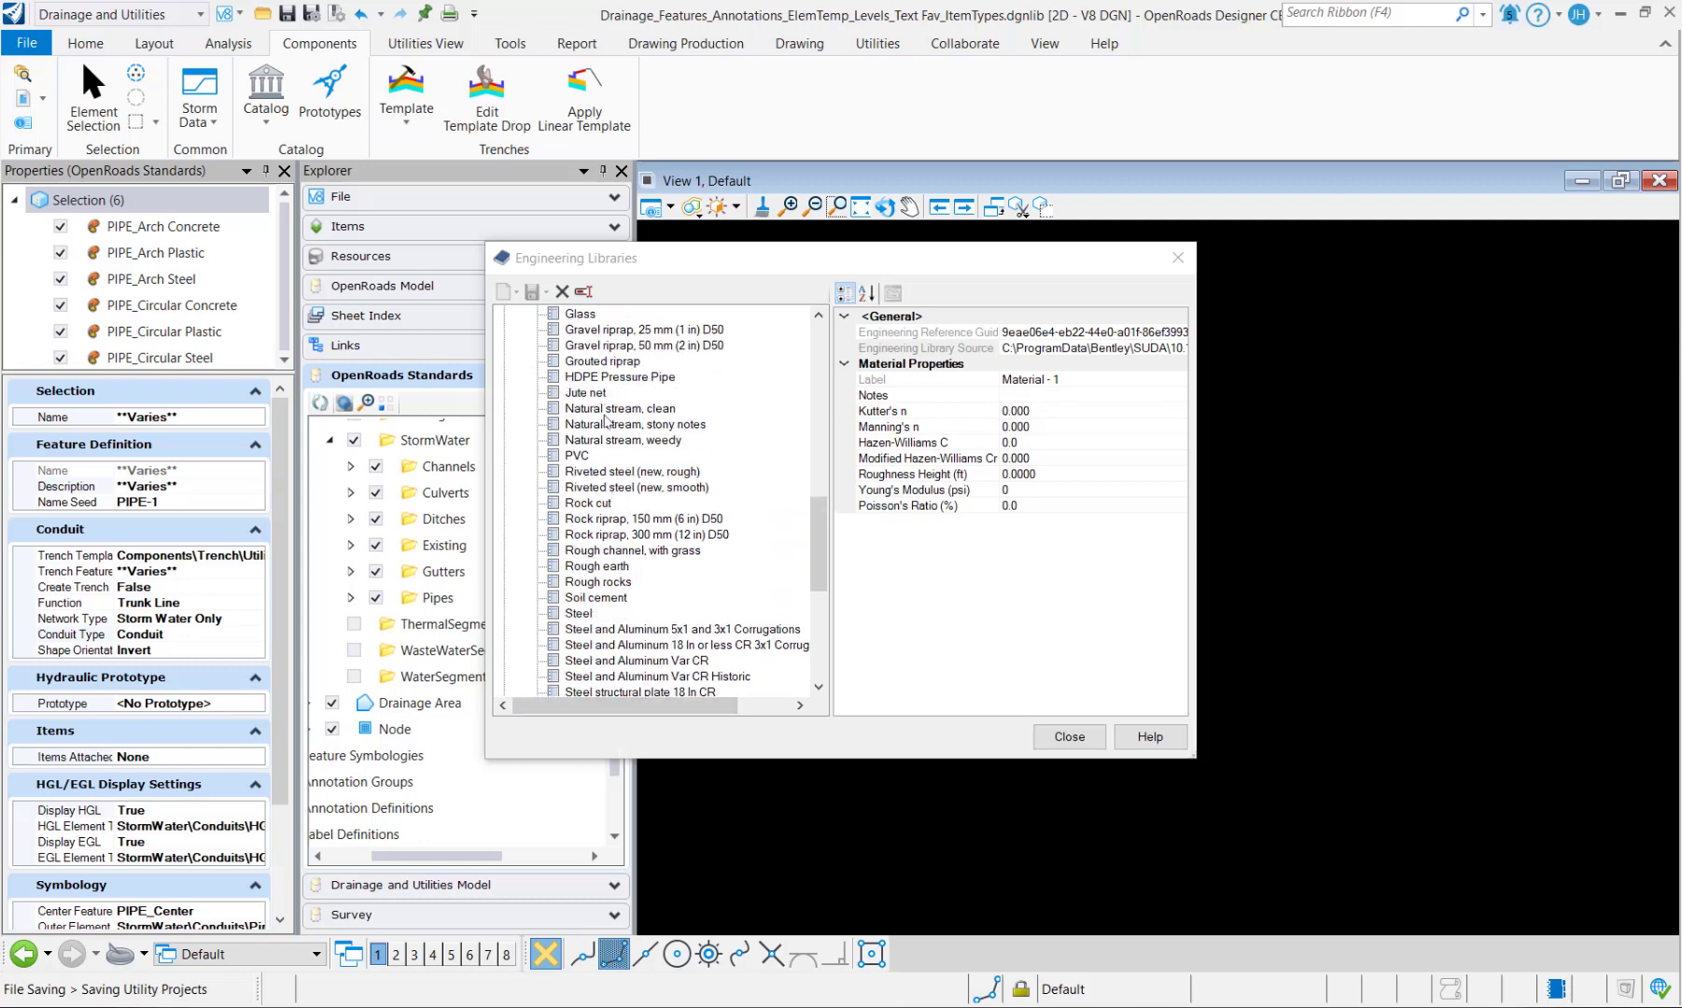
pyautogui.click(582, 393)
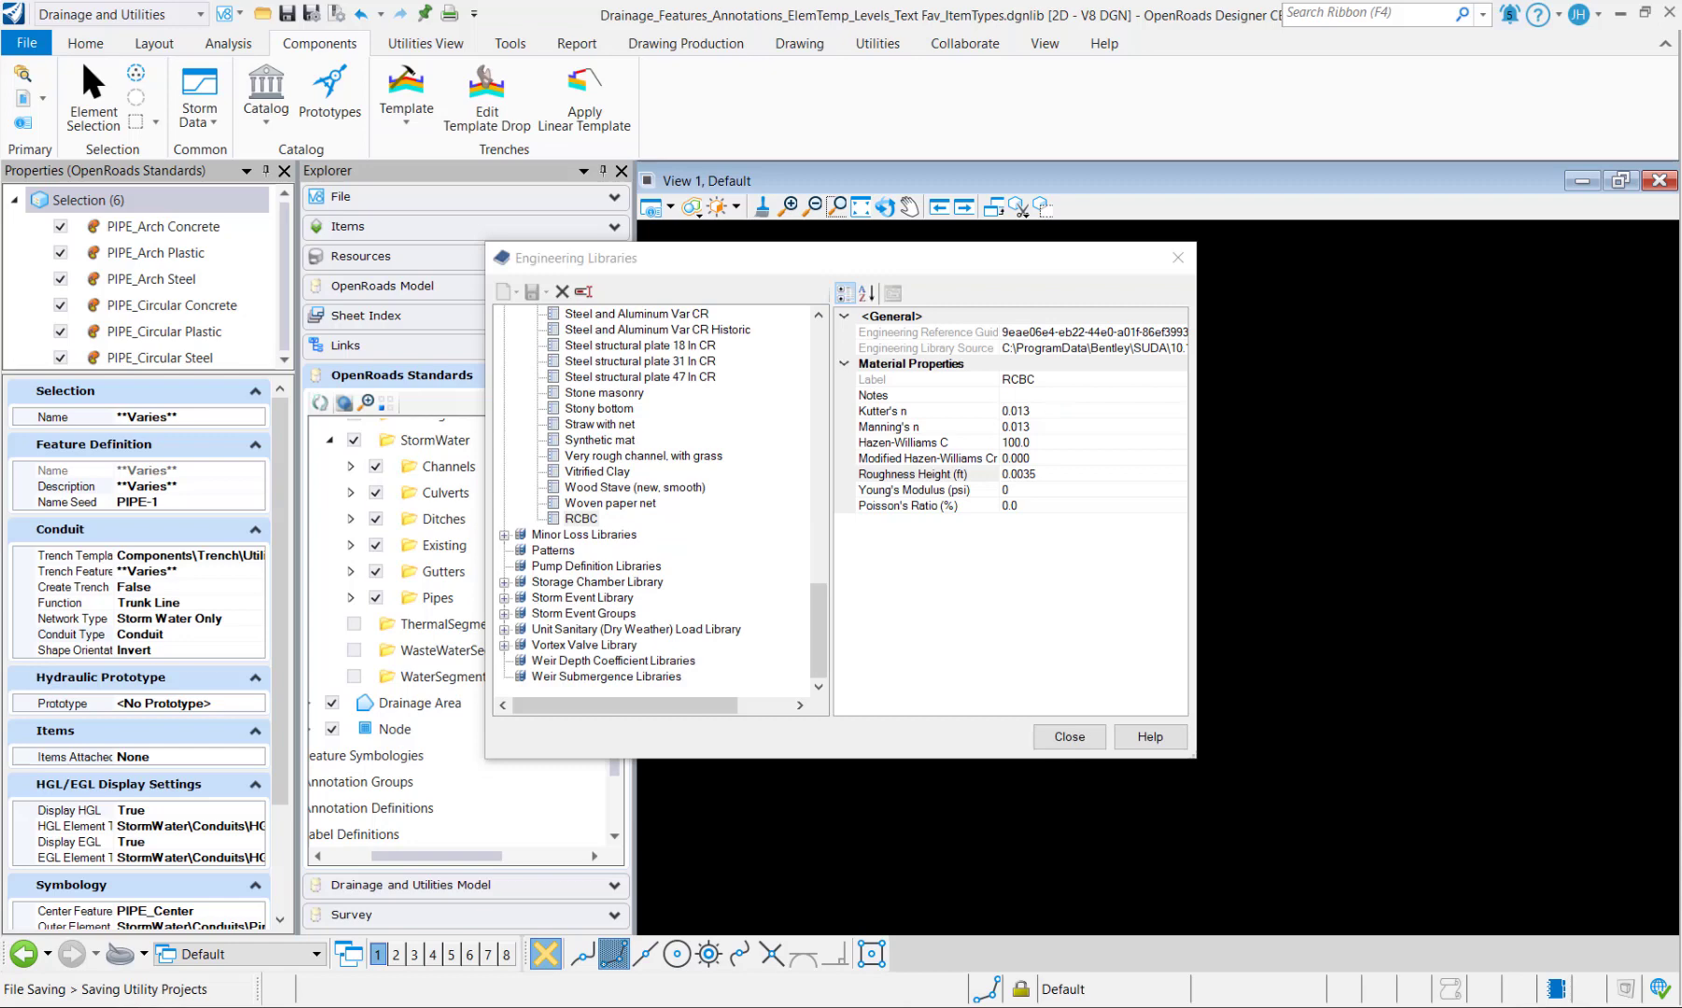
# Step: Enter the name of the last material in DOT_Material Library.xml as RCBC and close the engineering libraries
pyautogui.rightClick(587, 527)
pyautogui.click(651, 537)
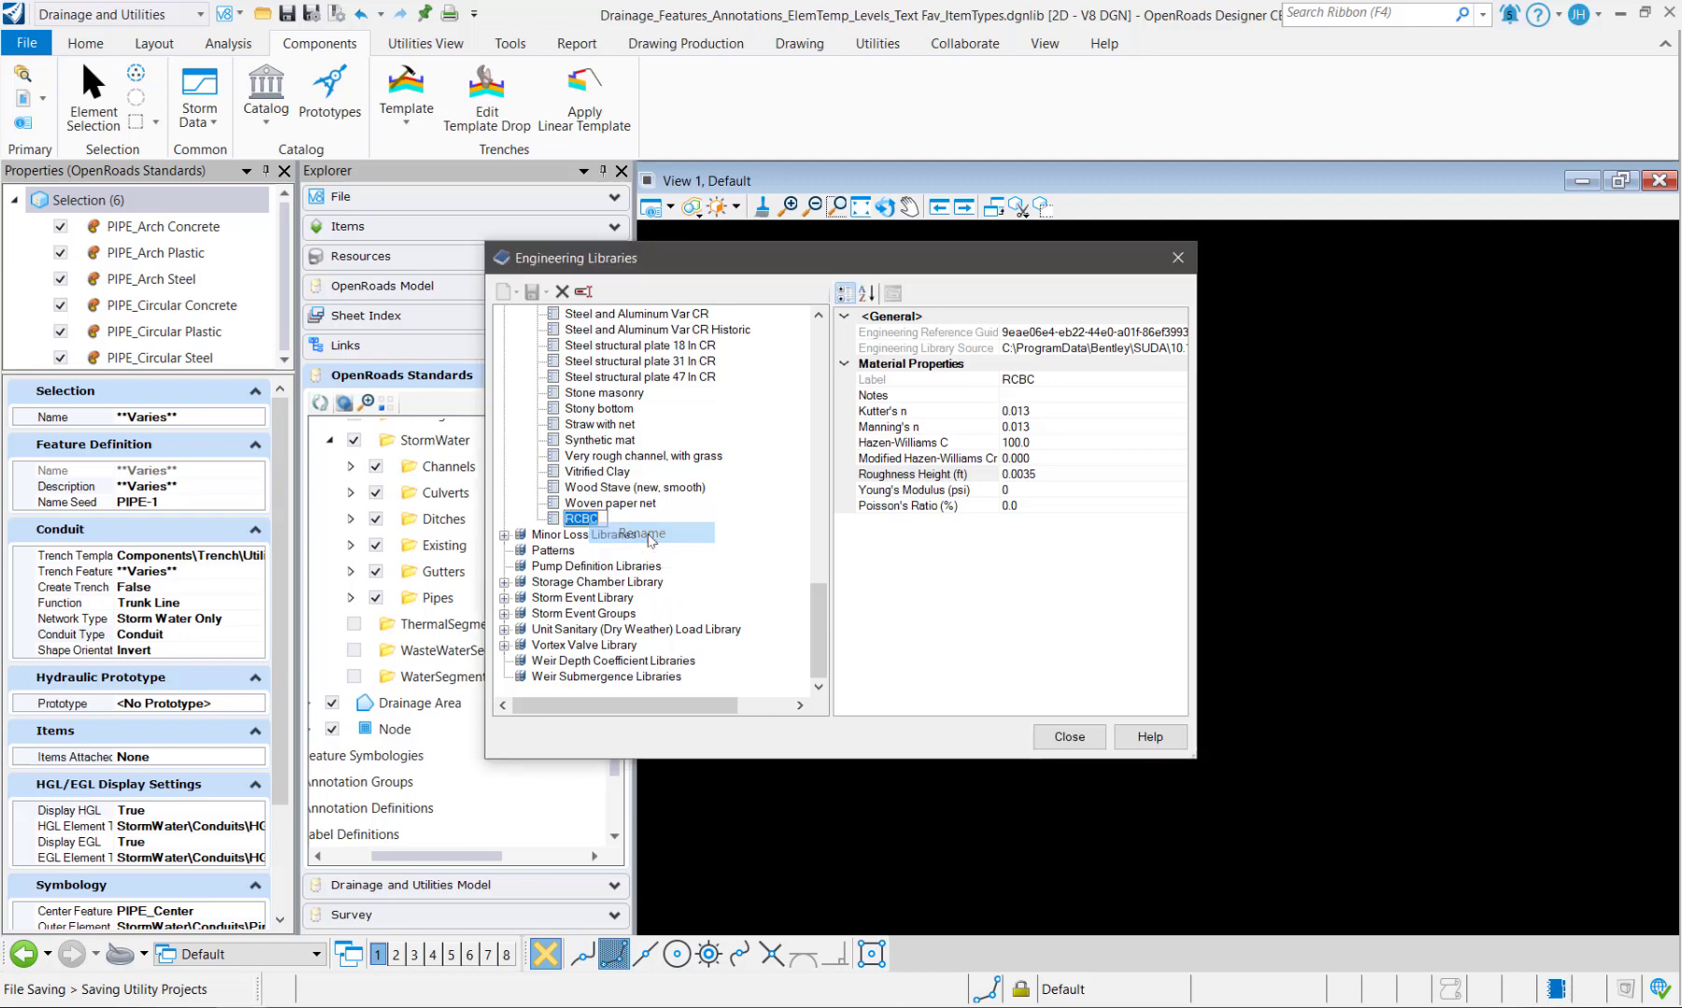
pyautogui.rightClick(577, 523)
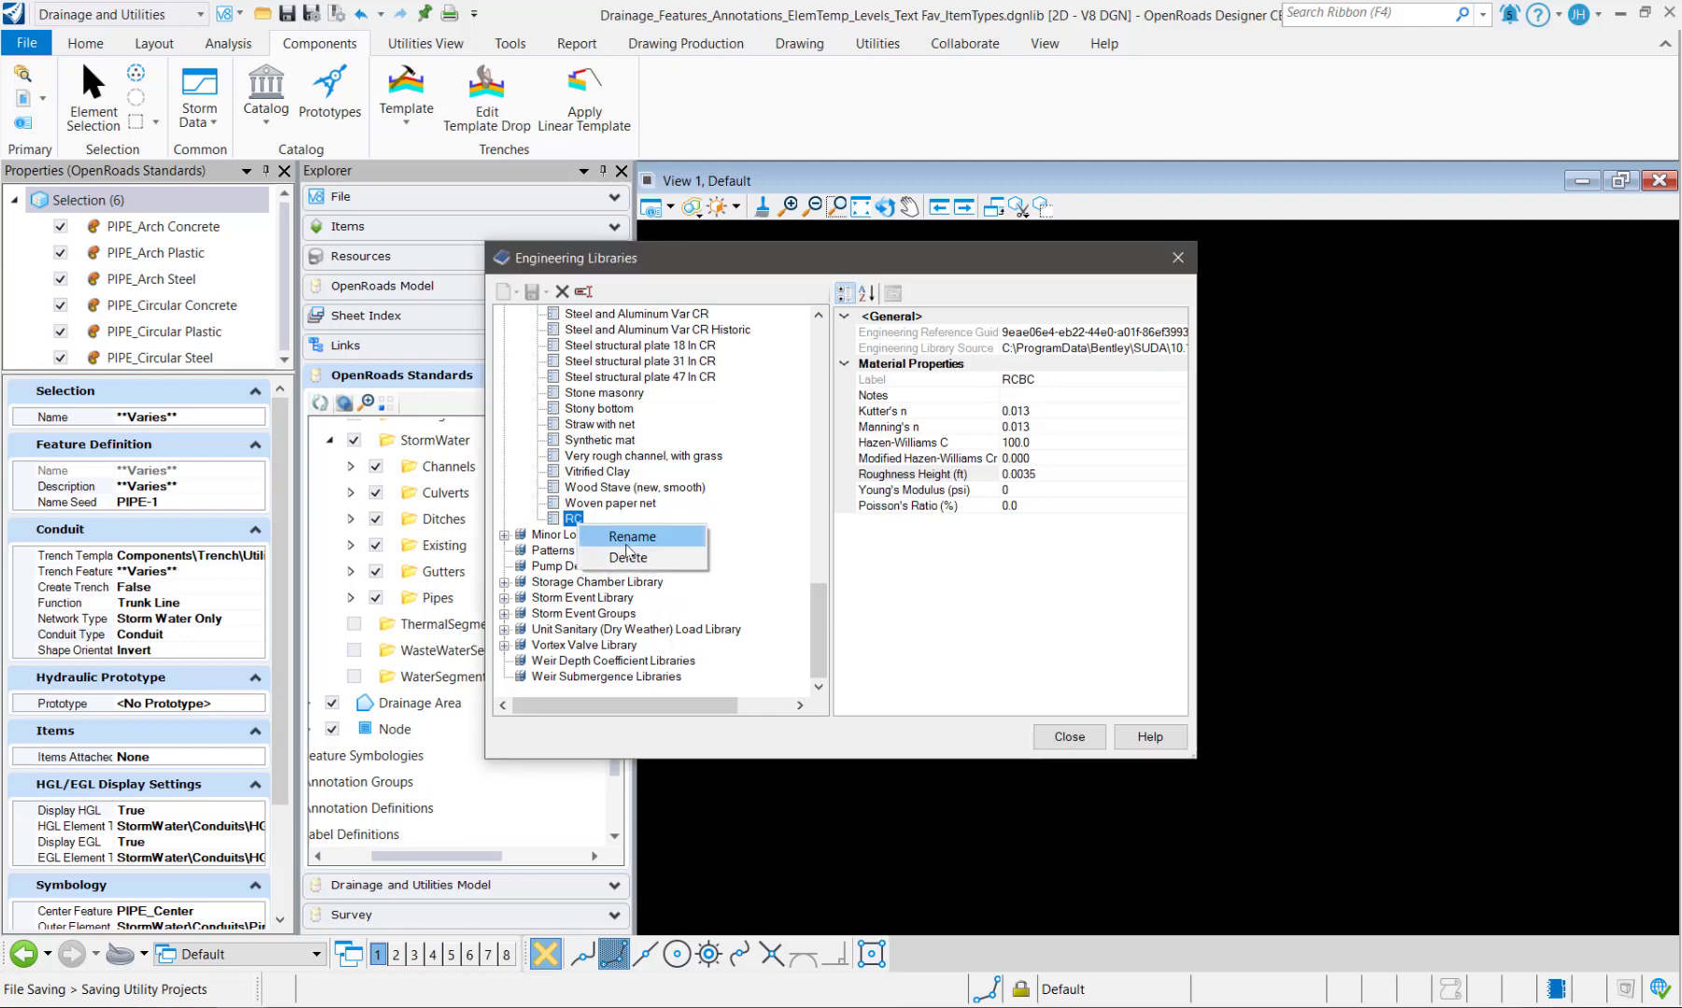
pyautogui.click(607, 537)
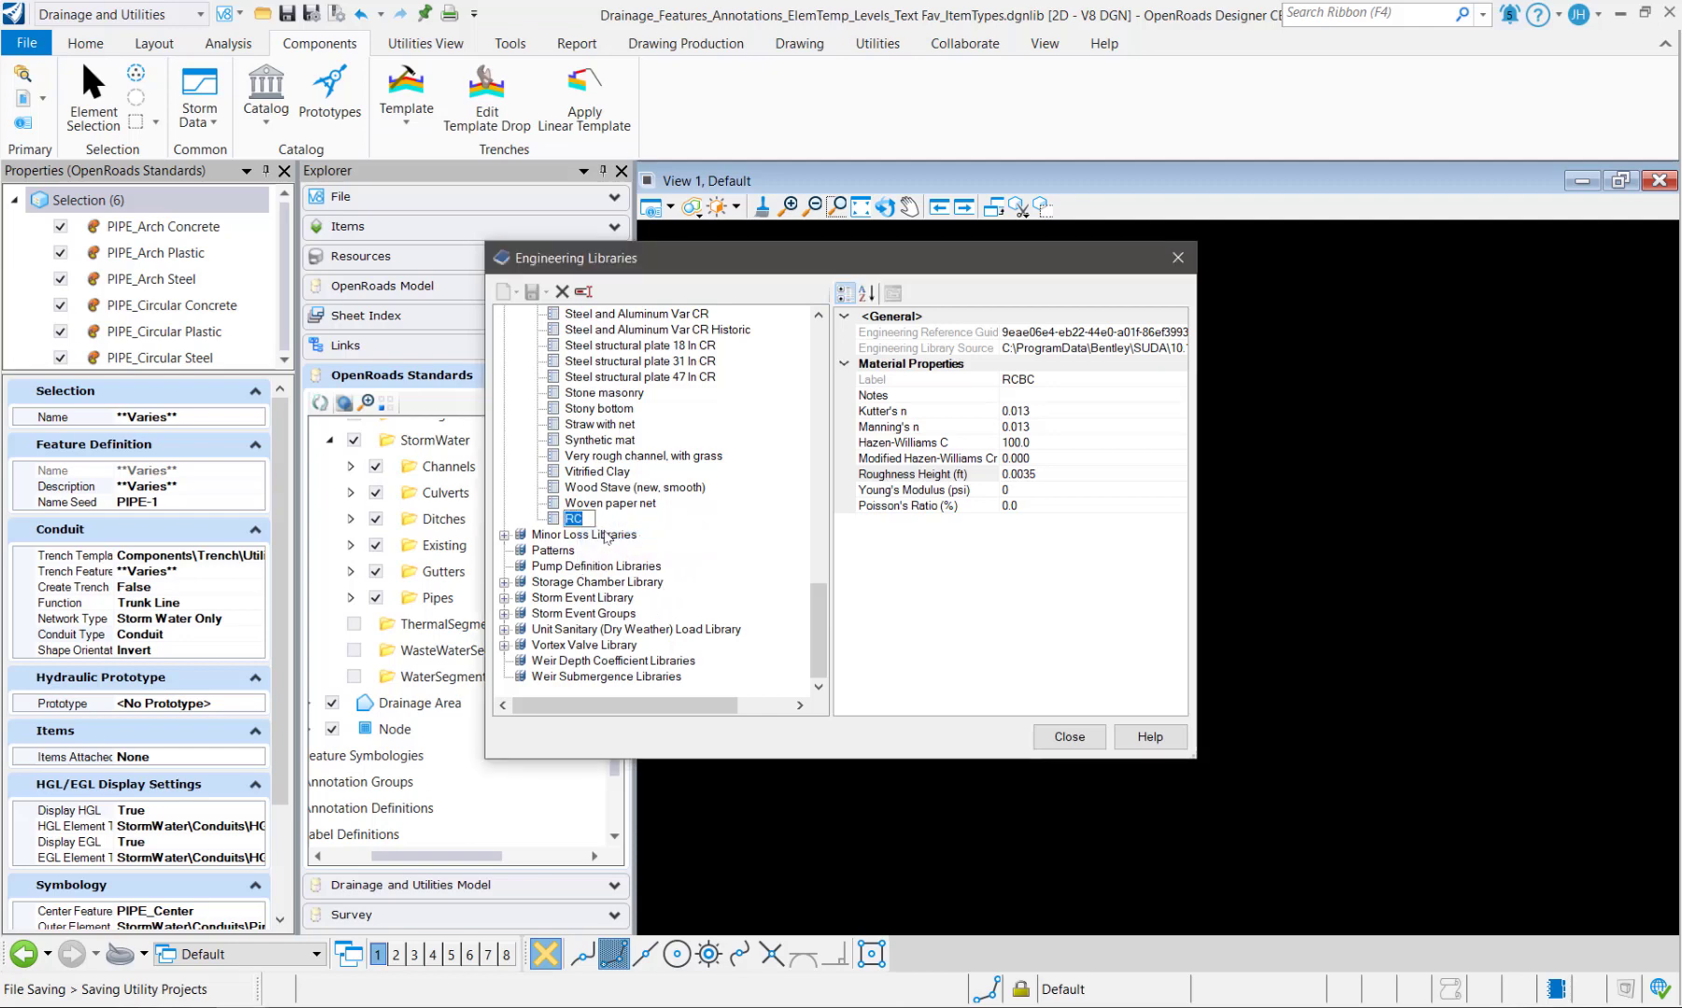
pyautogui.press('Right')
pyautogui.write('BC')
pyautogui.press('Return')
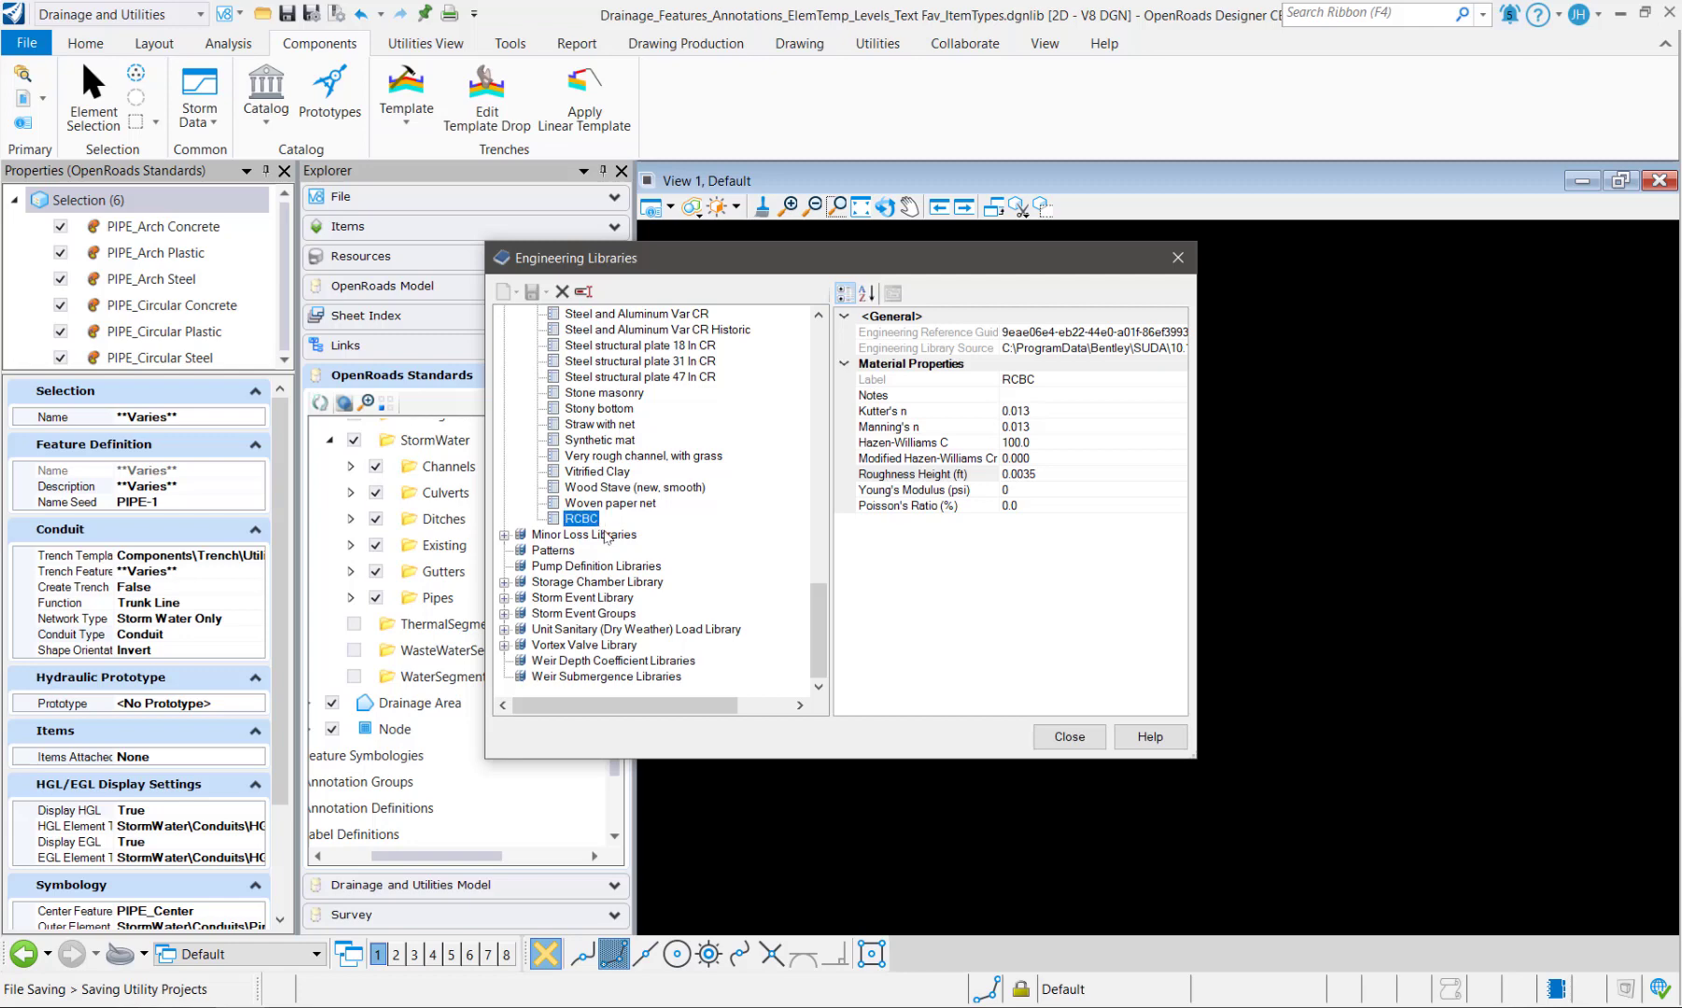
pyautogui.click(1050, 742)
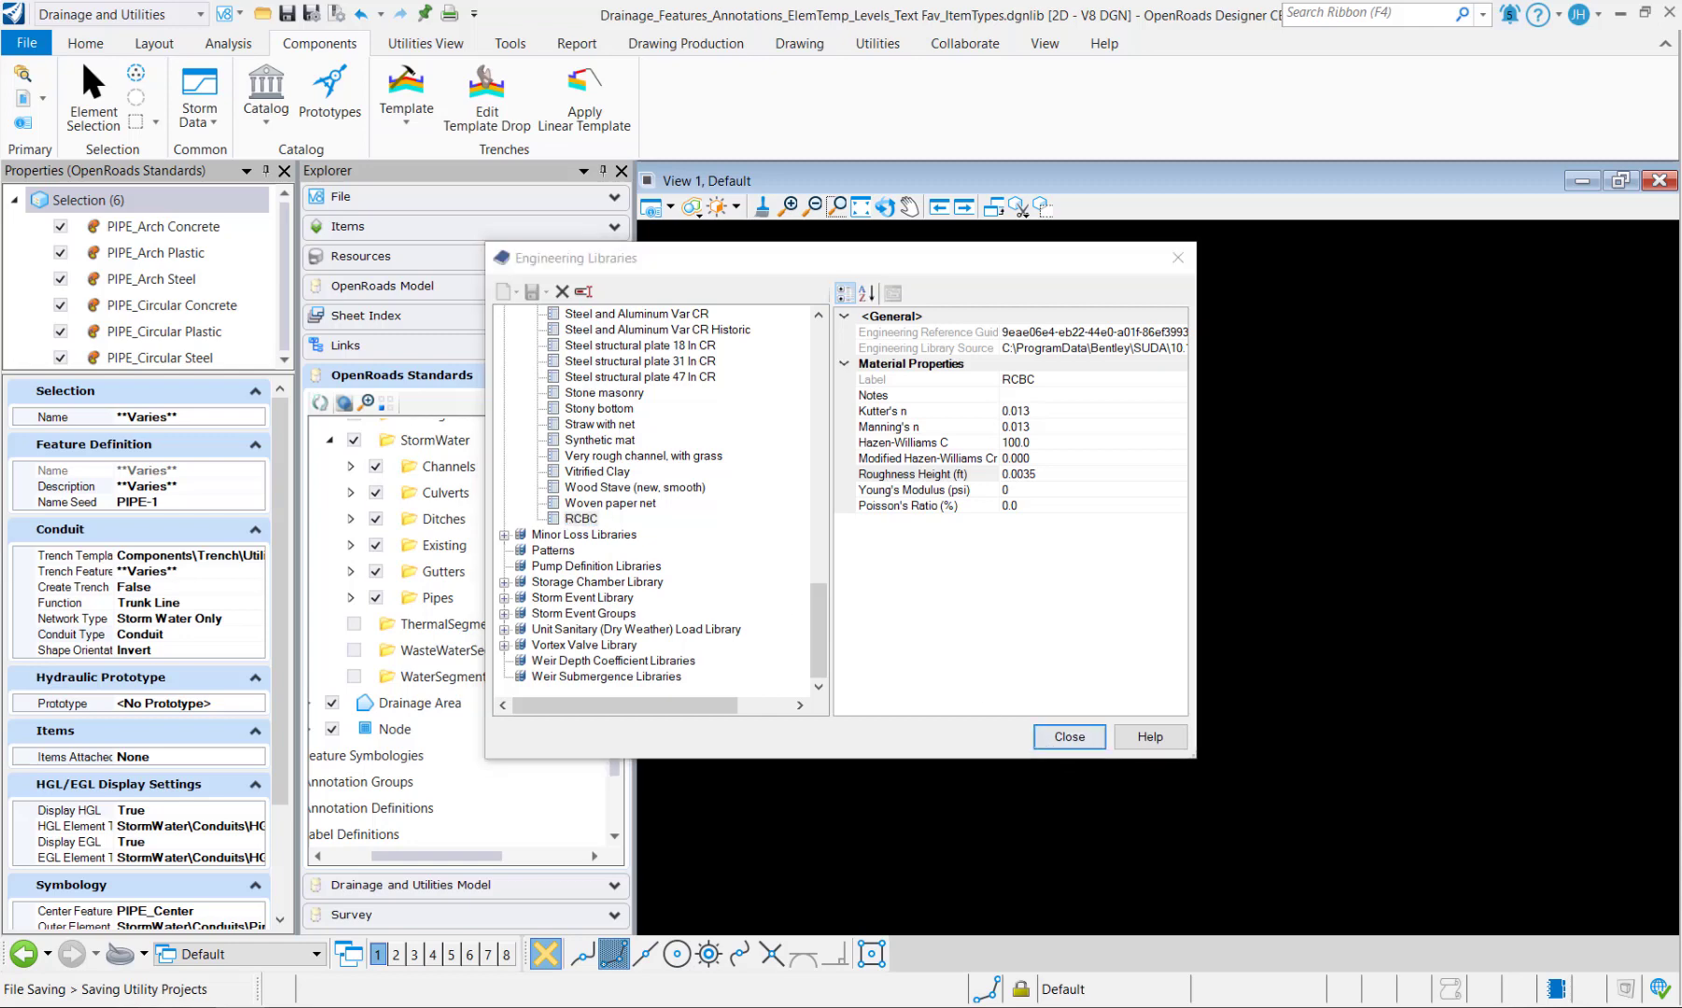
pyautogui.click(1091, 742)
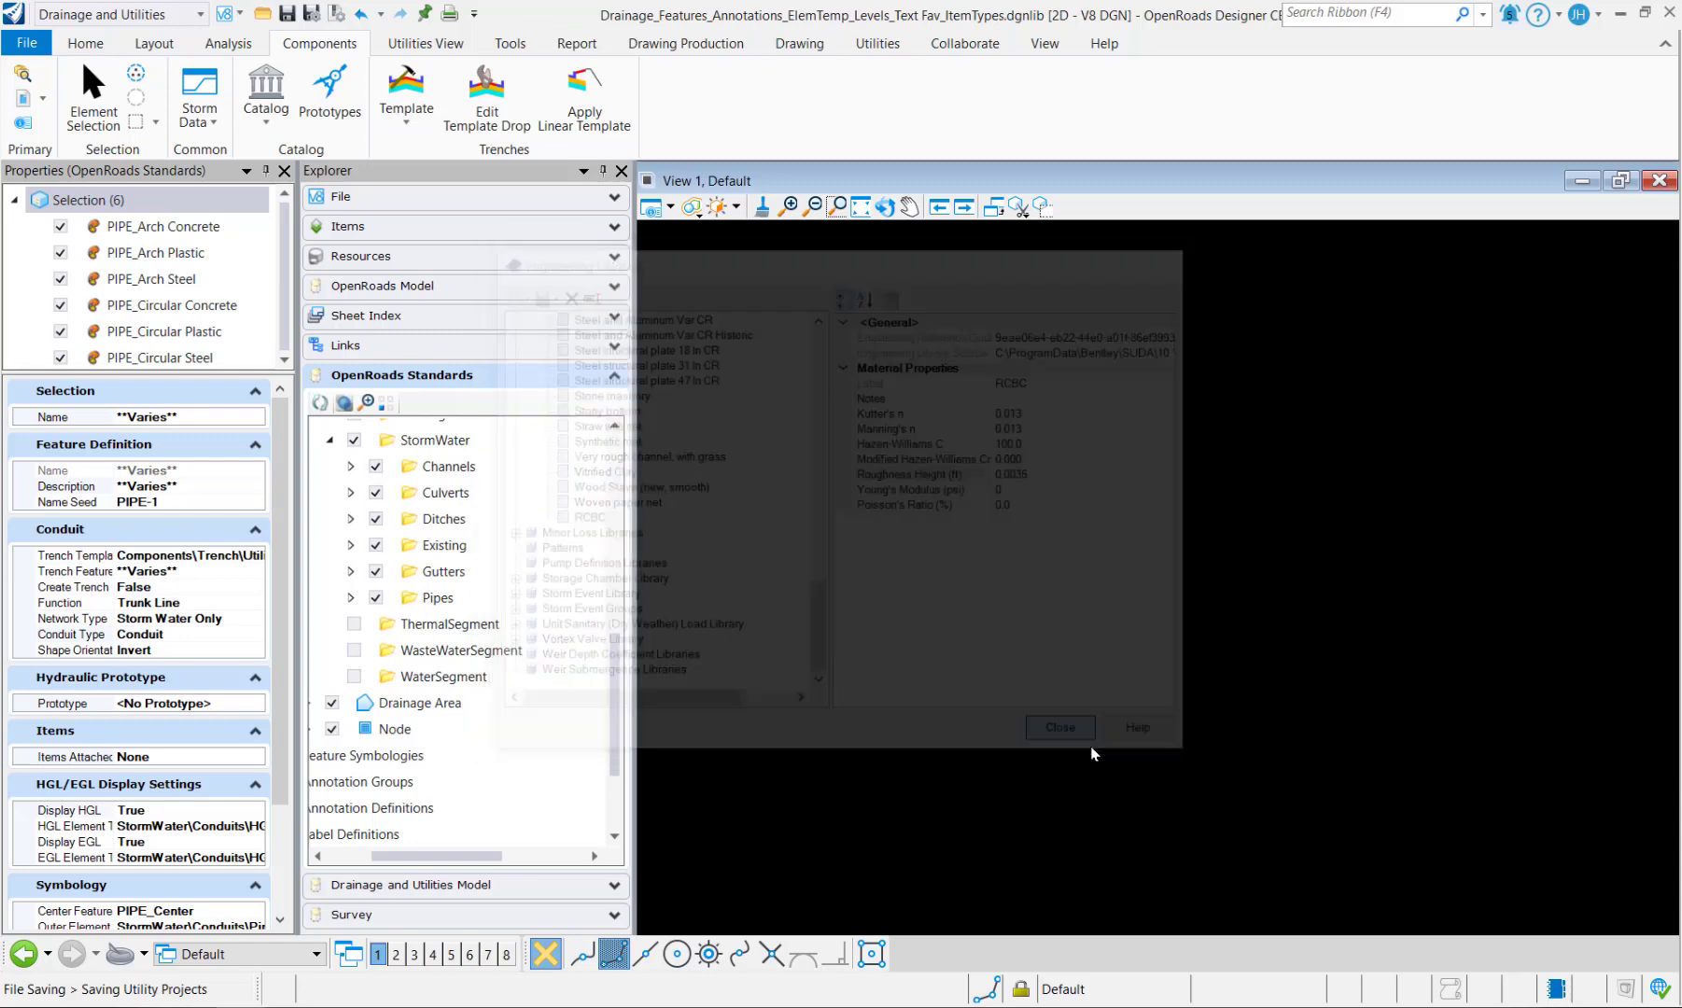
# Step: Open the Conduit Catalog and widen its Label column to fit the conduit class names
pyautogui.click(253, 131)
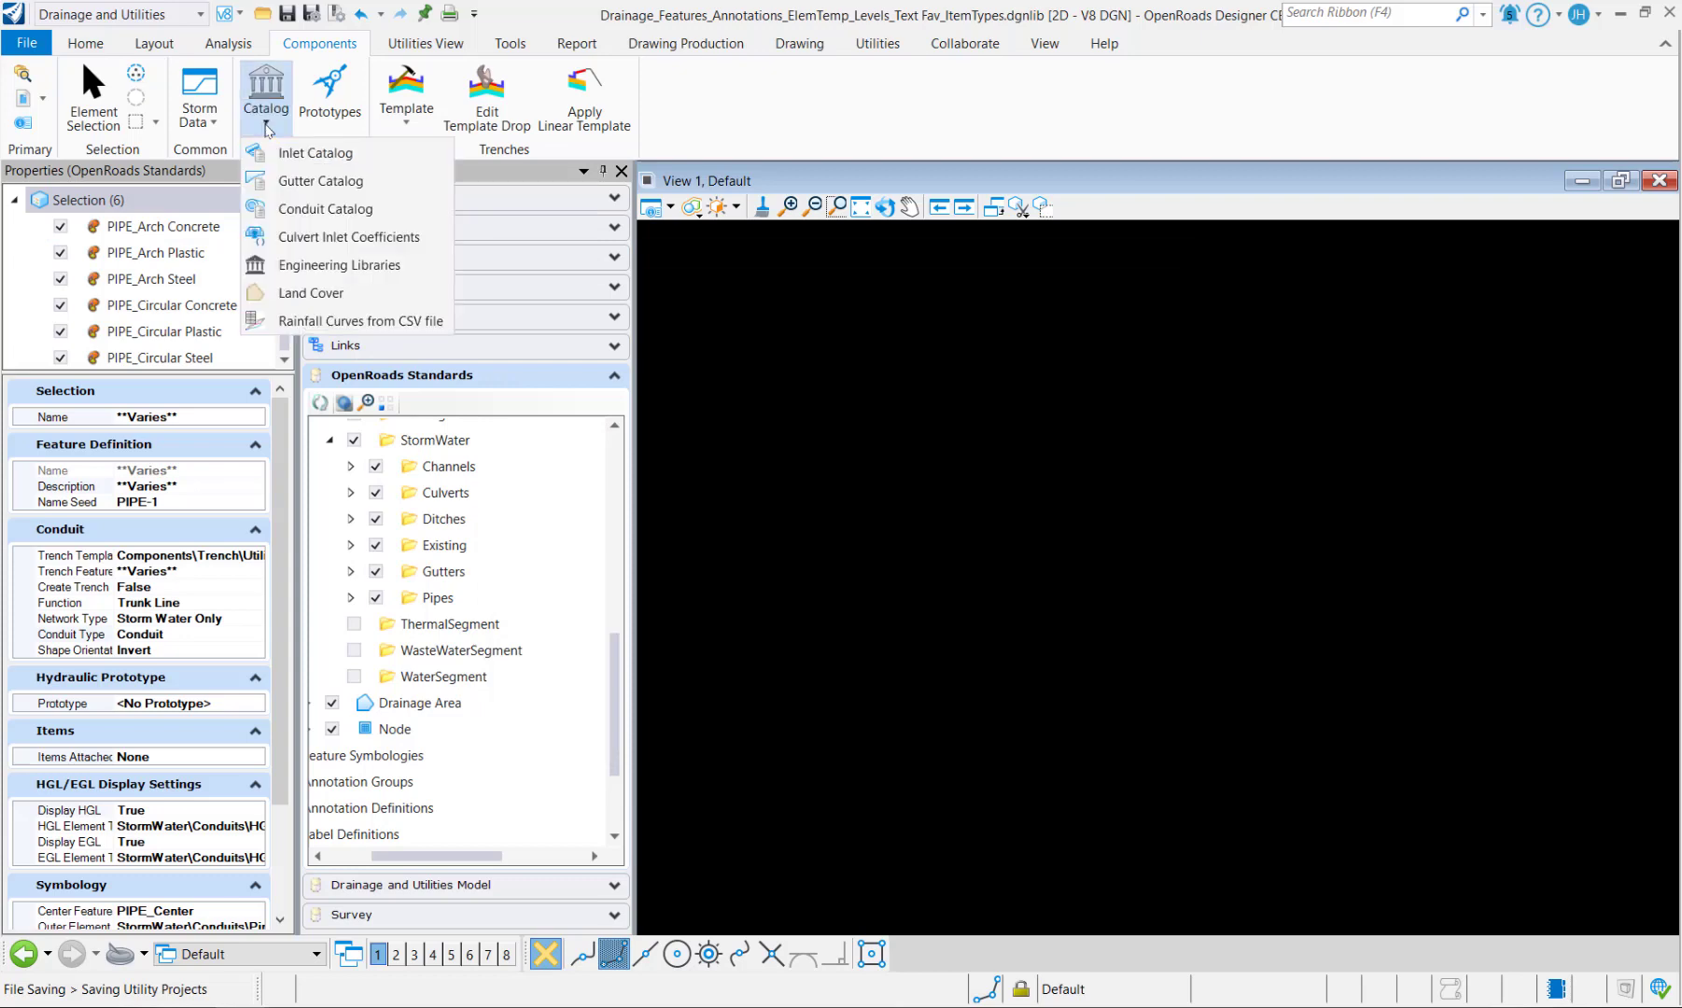
pyautogui.click(301, 183)
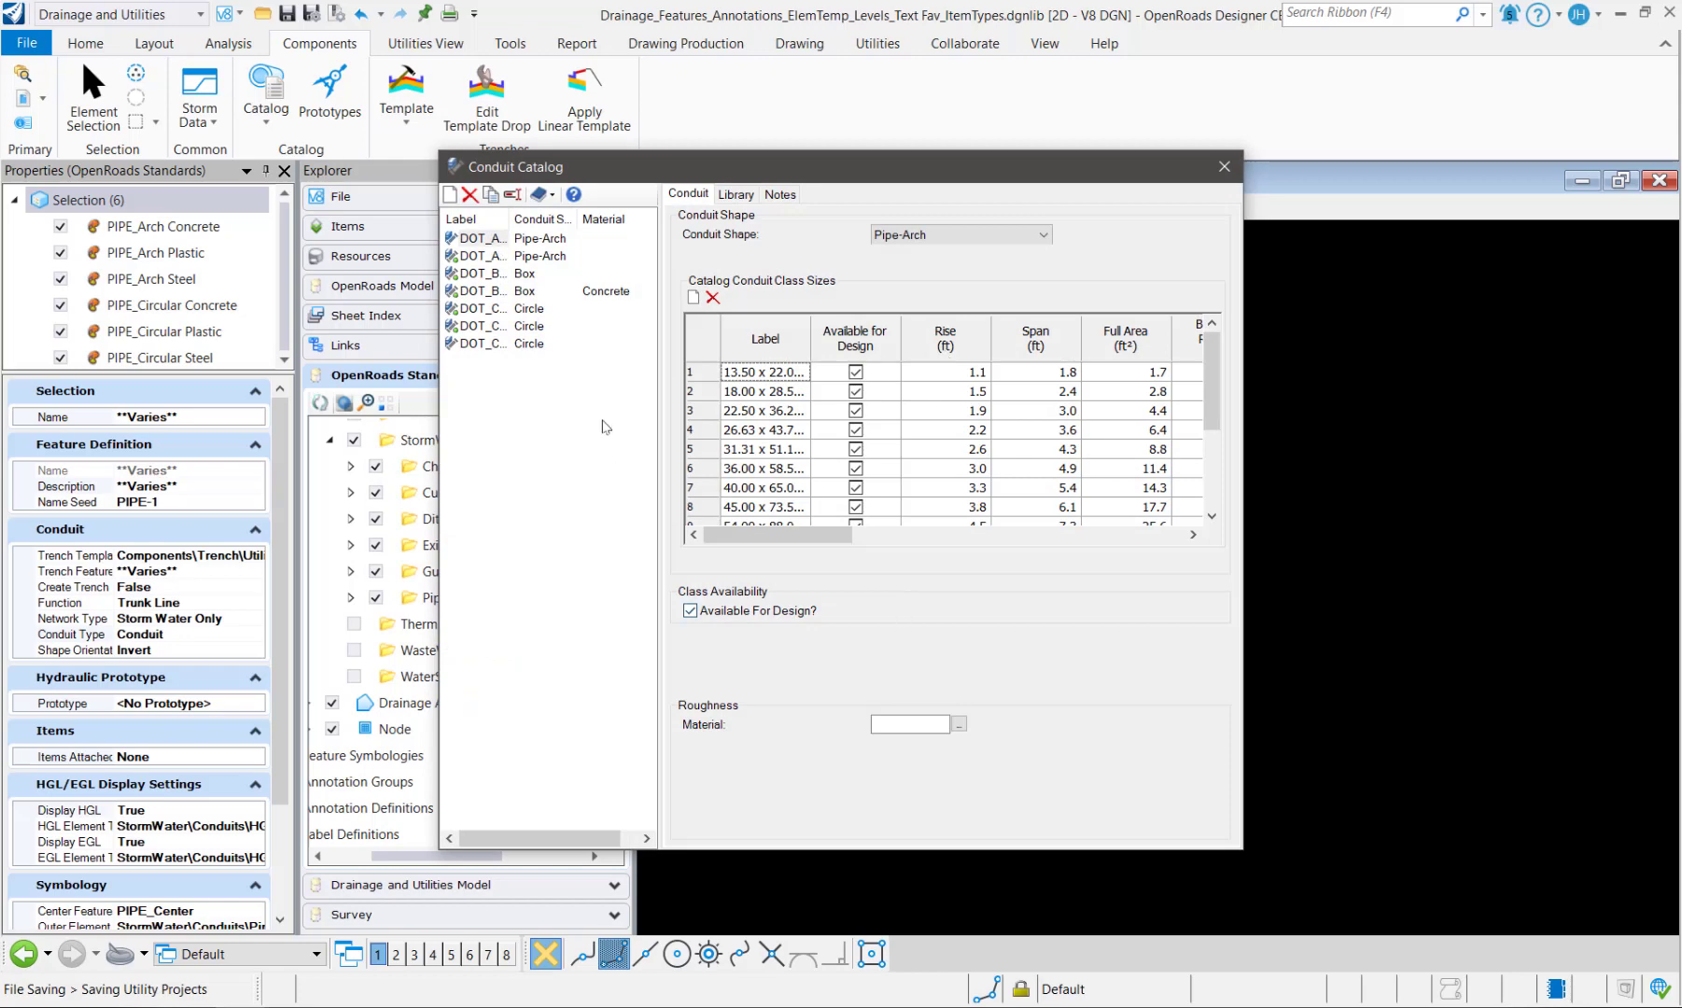
pyautogui.moveTo(510, 221); pyautogui.dragTo(610, 221)
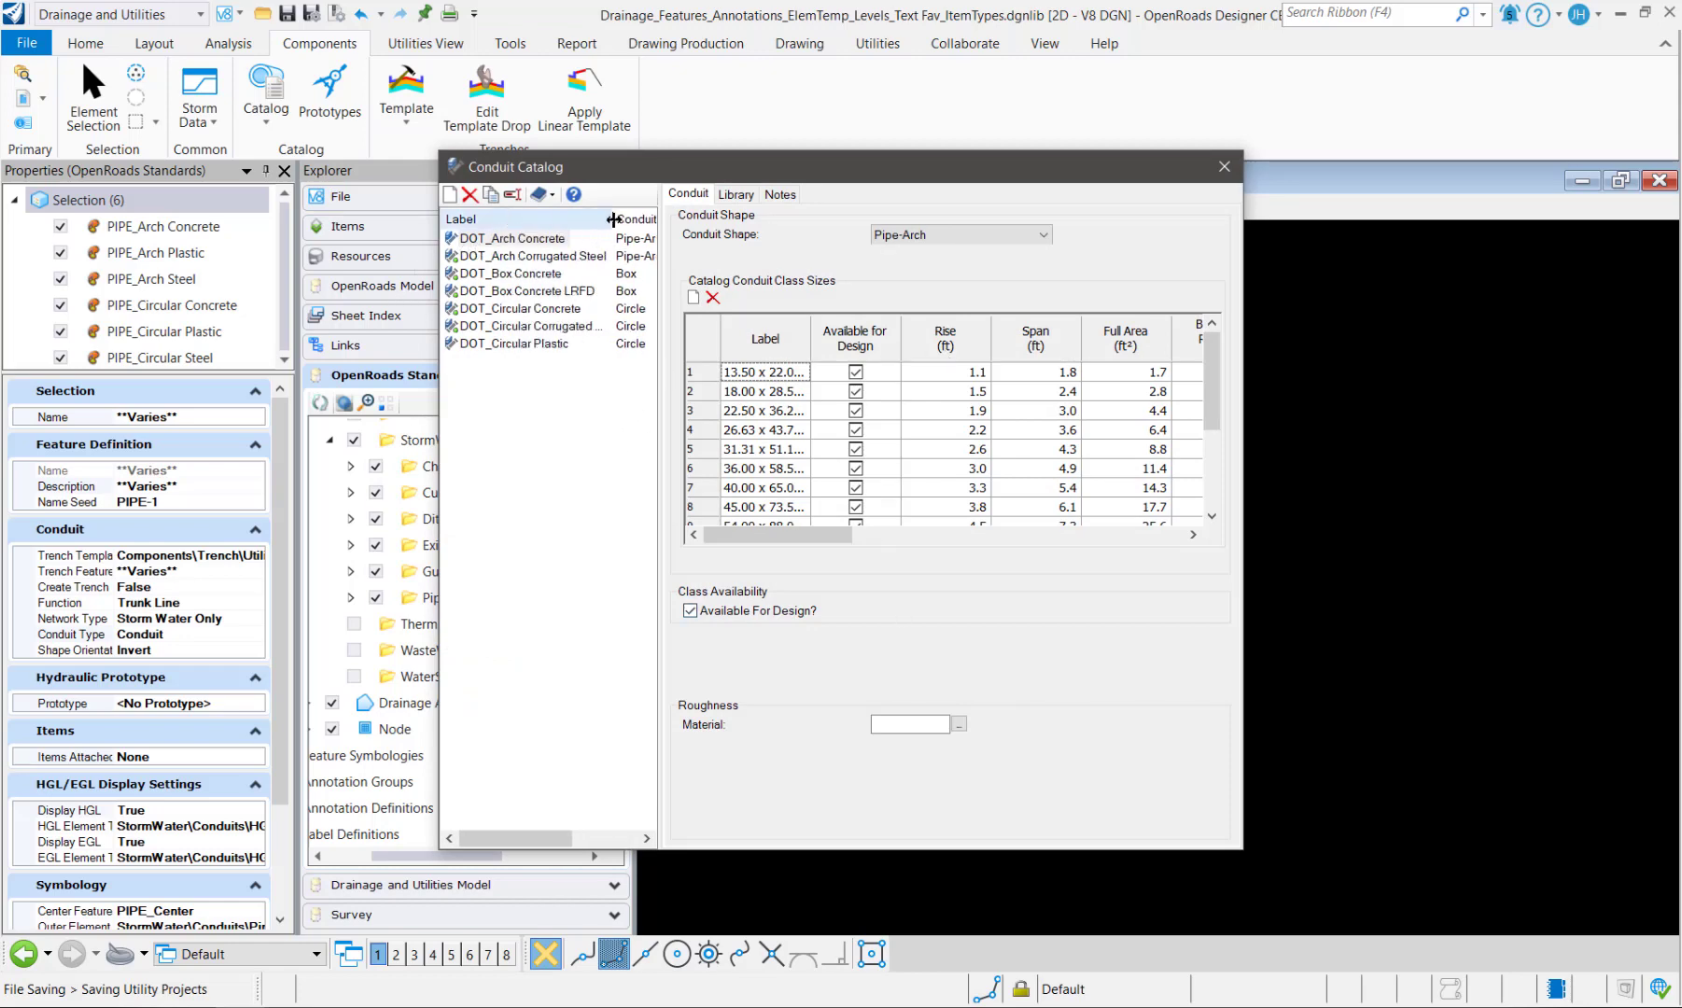
# Step: Assign the RCP material from DOT_Material Library.xml to DOT_Arch Concrete and update its class sizes' roughness values to match
pyautogui.click(958, 725)
pyautogui.click(520, 331)
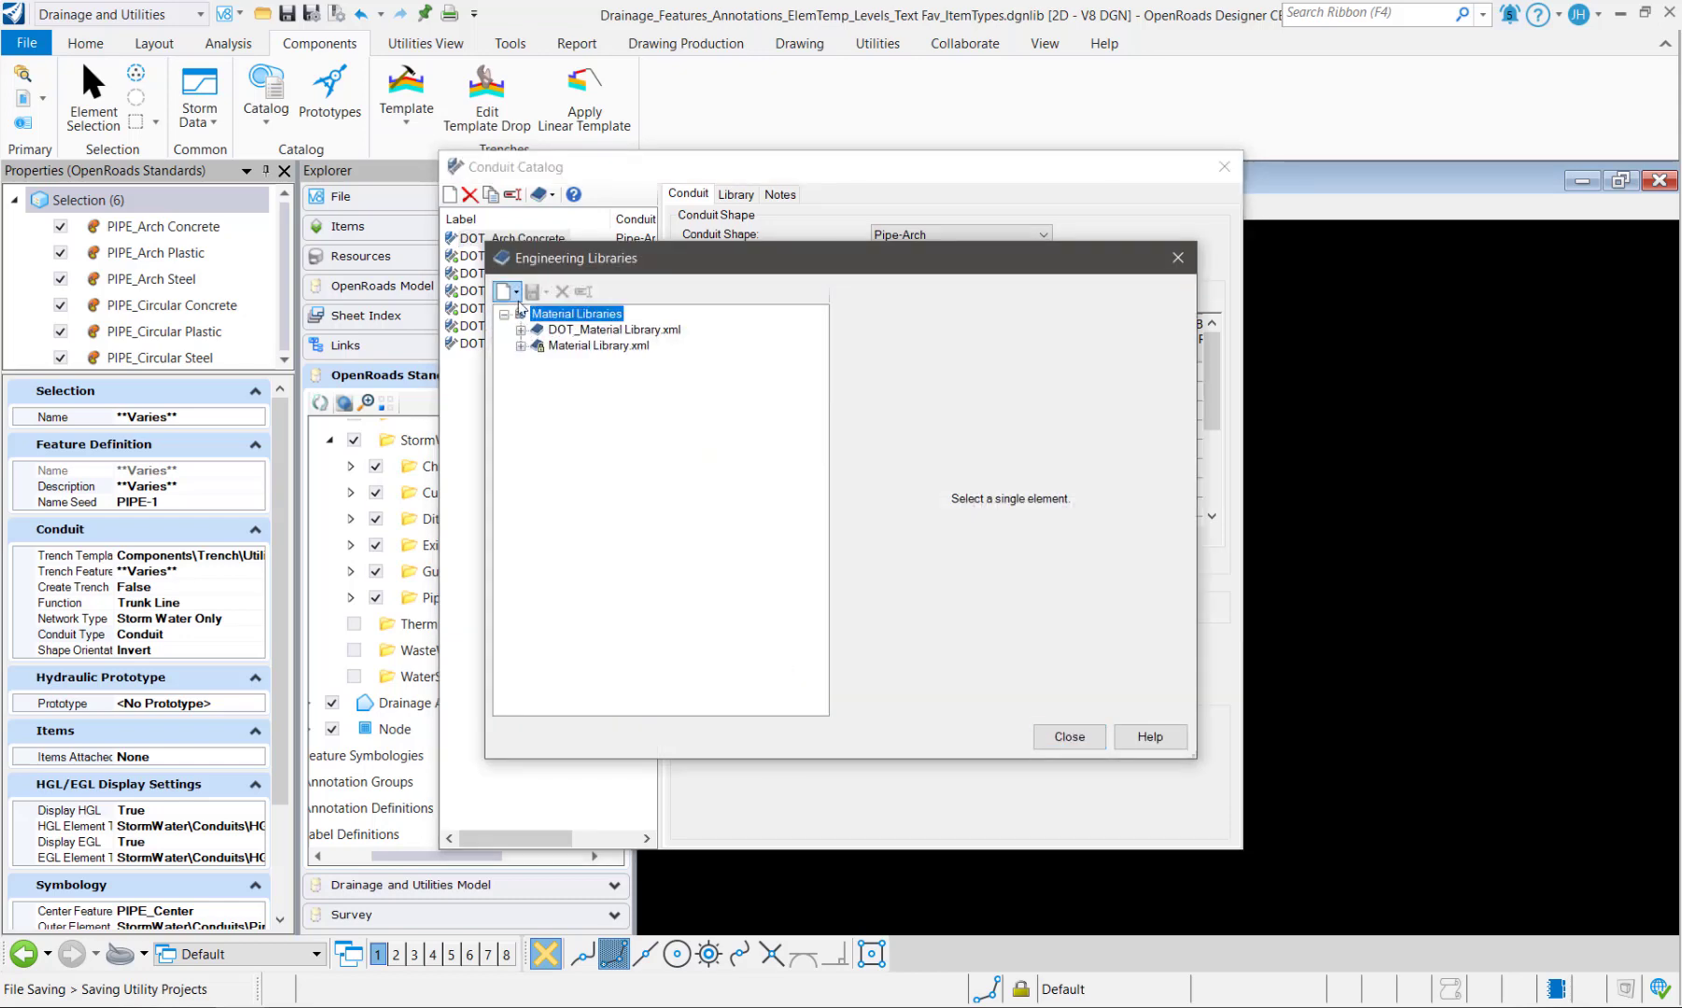
pyautogui.click(515, 292)
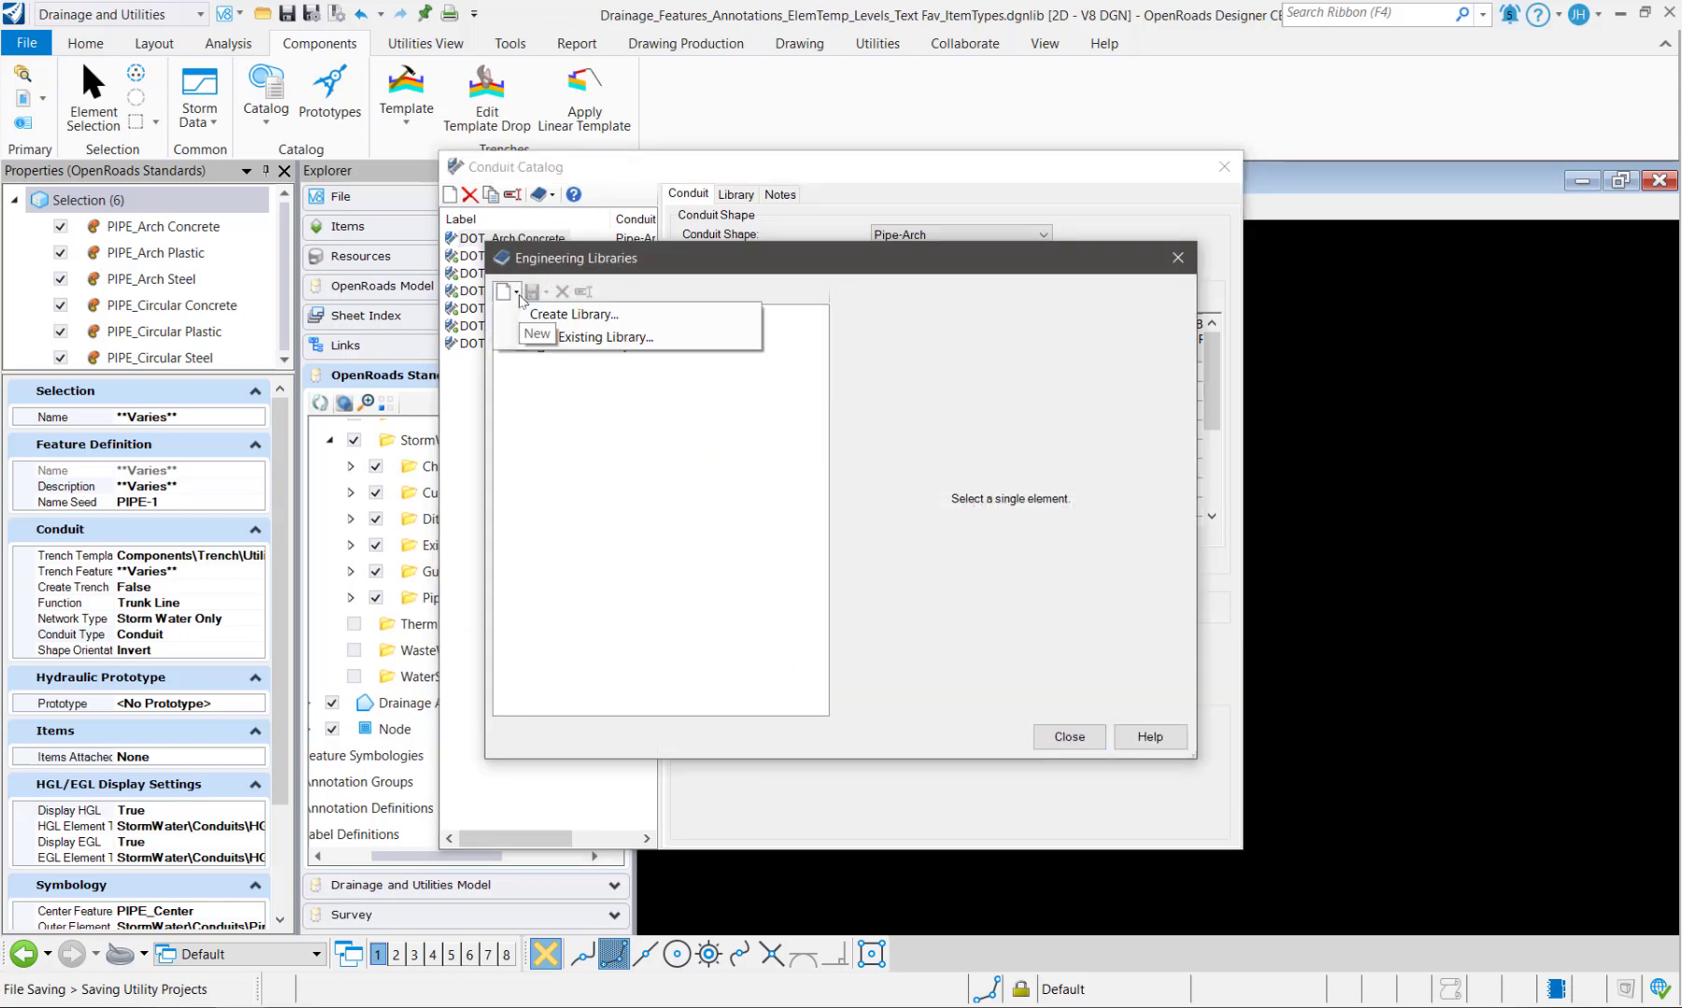
pyautogui.click(622, 510)
pyautogui.doubleClick(587, 330)
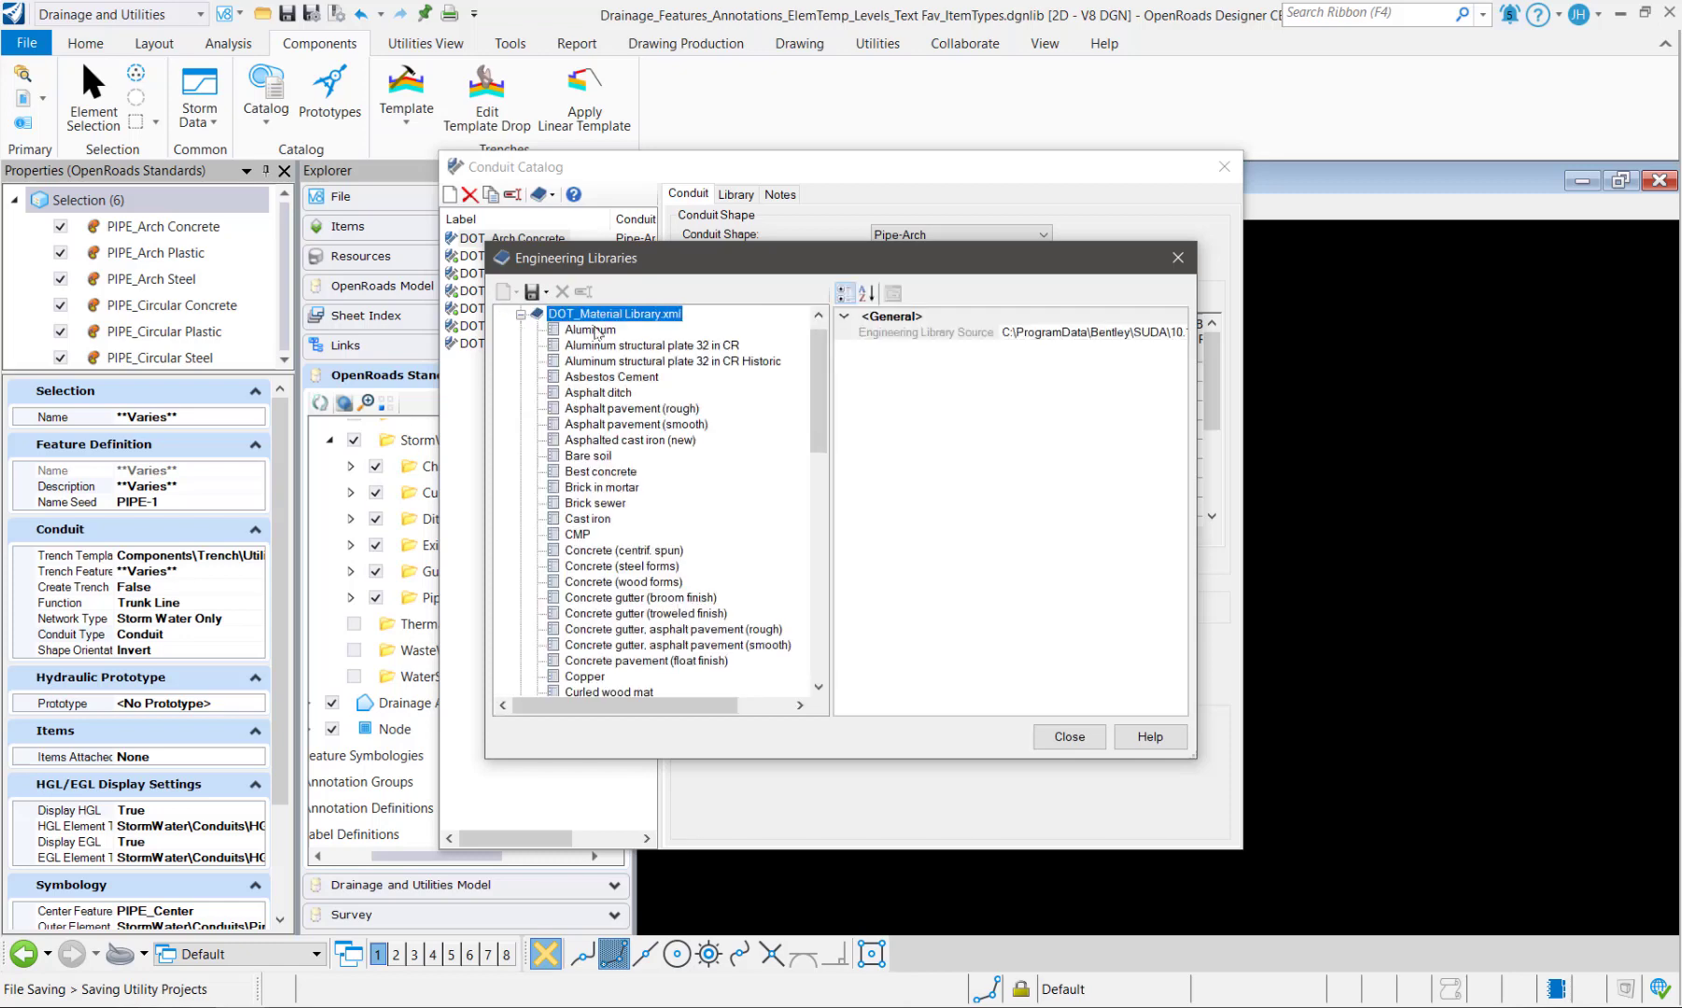
pyautogui.scroll(-10, 641, 629)
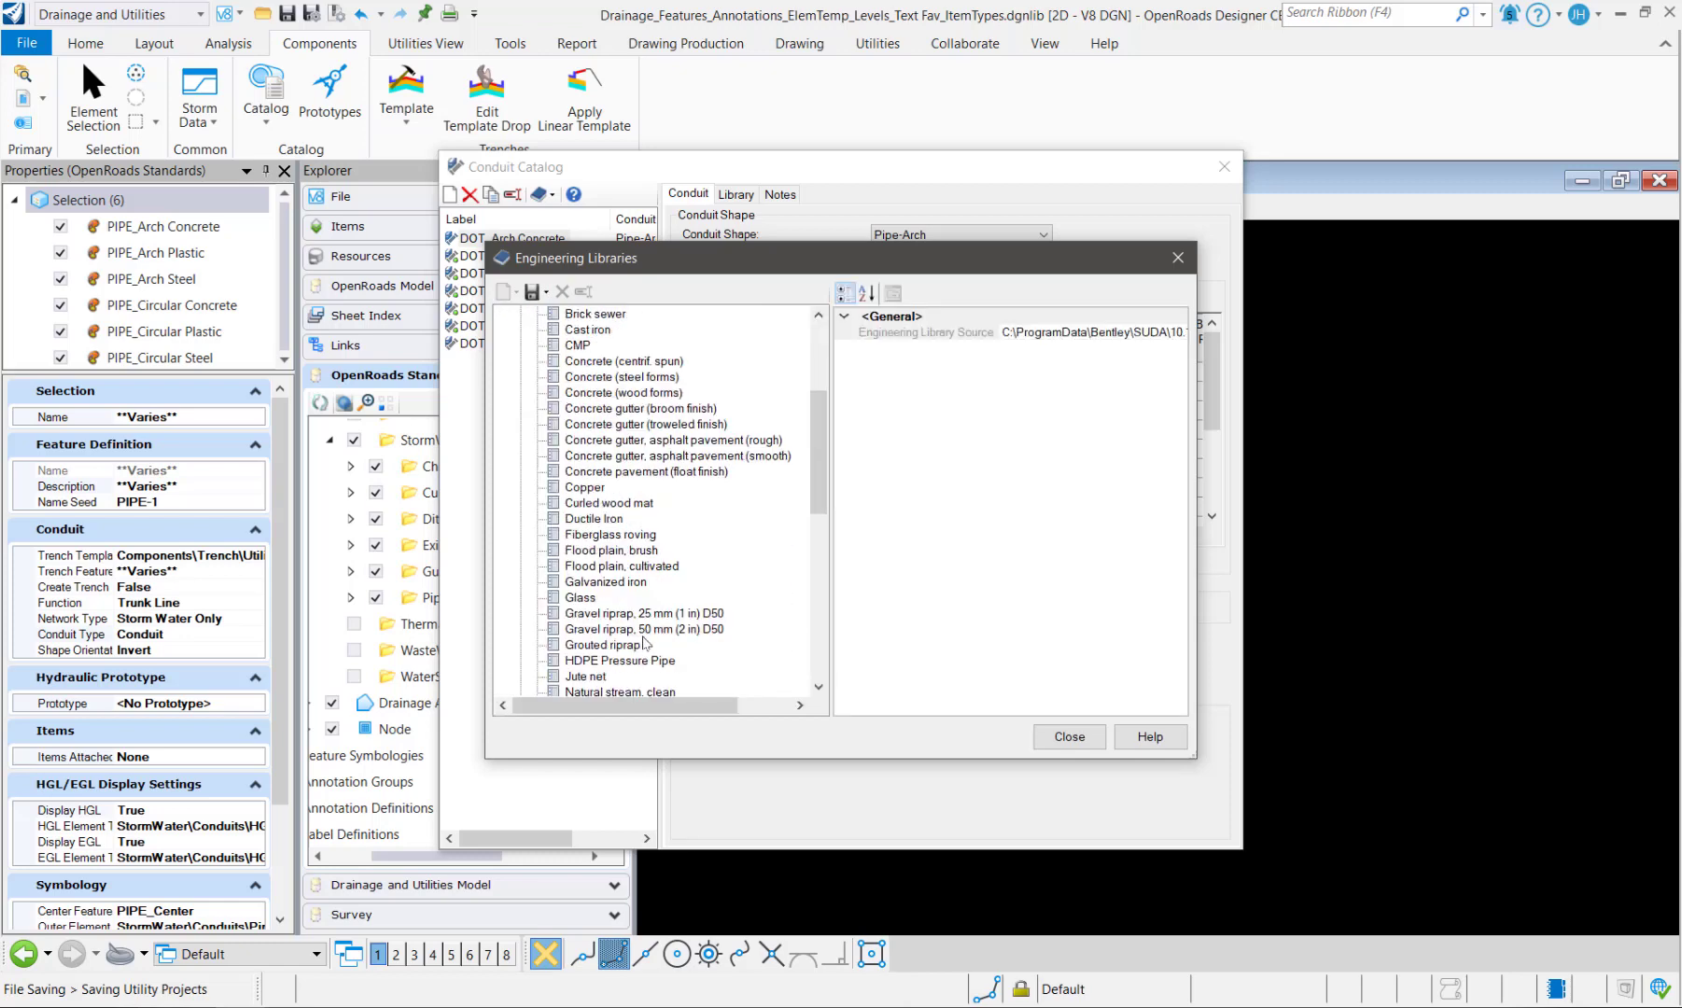
pyautogui.click(580, 535)
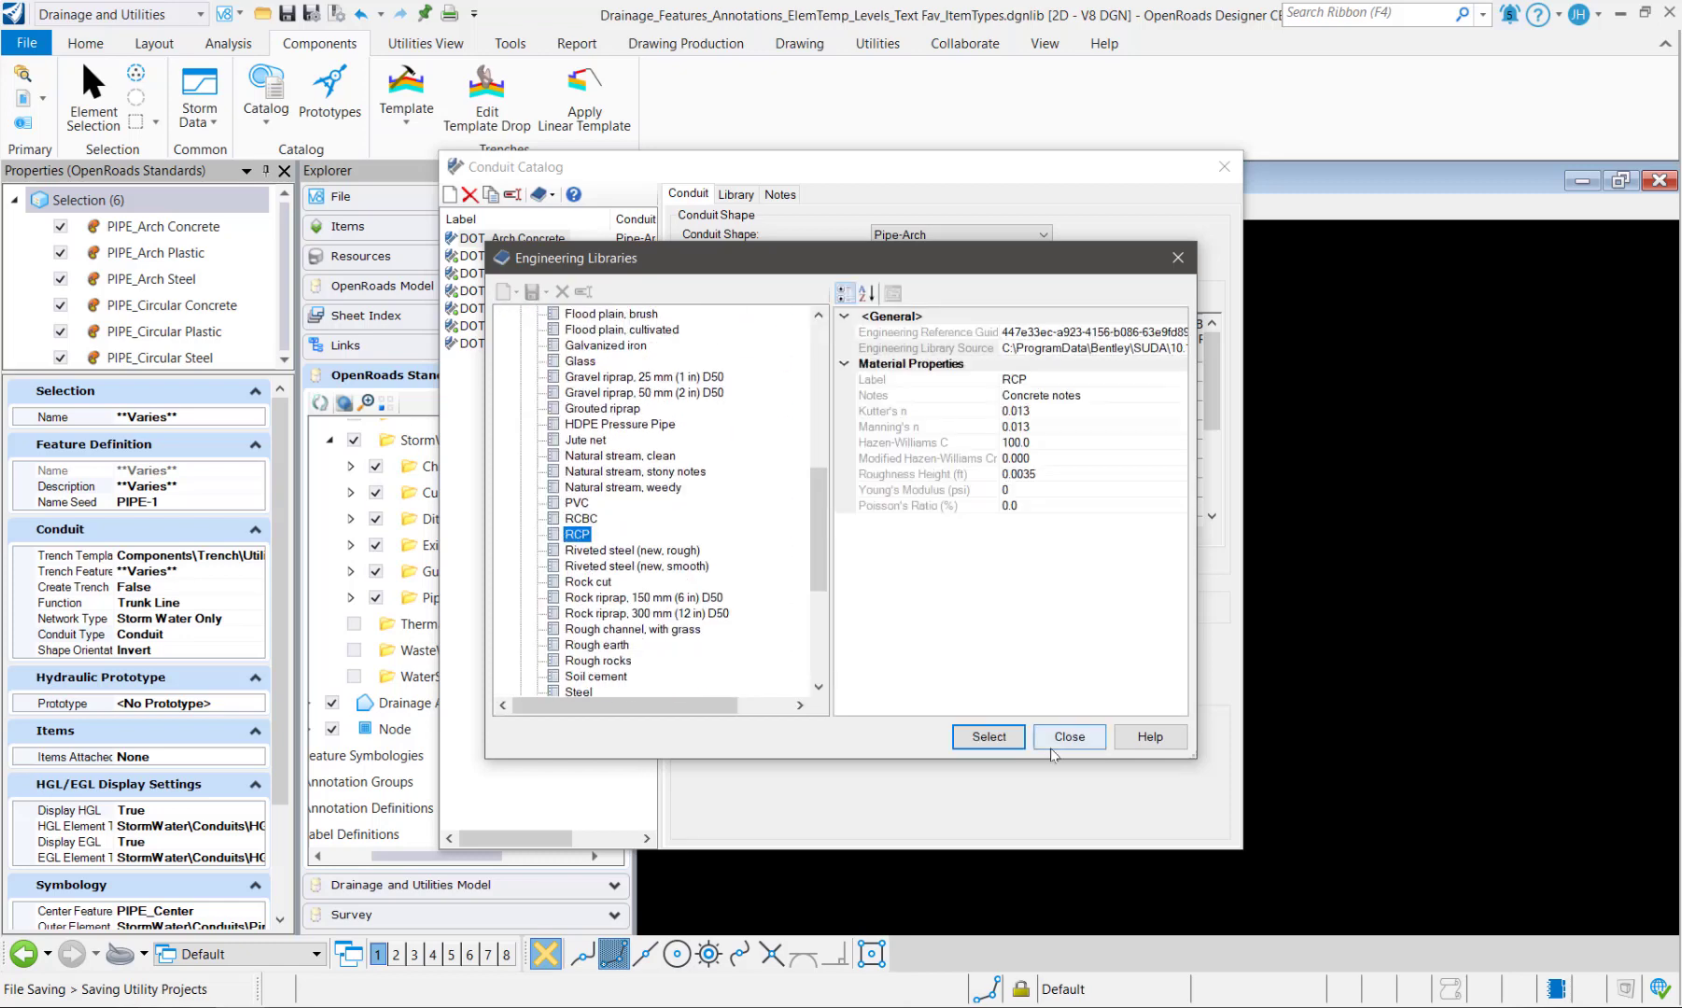
pyautogui.click(988, 736)
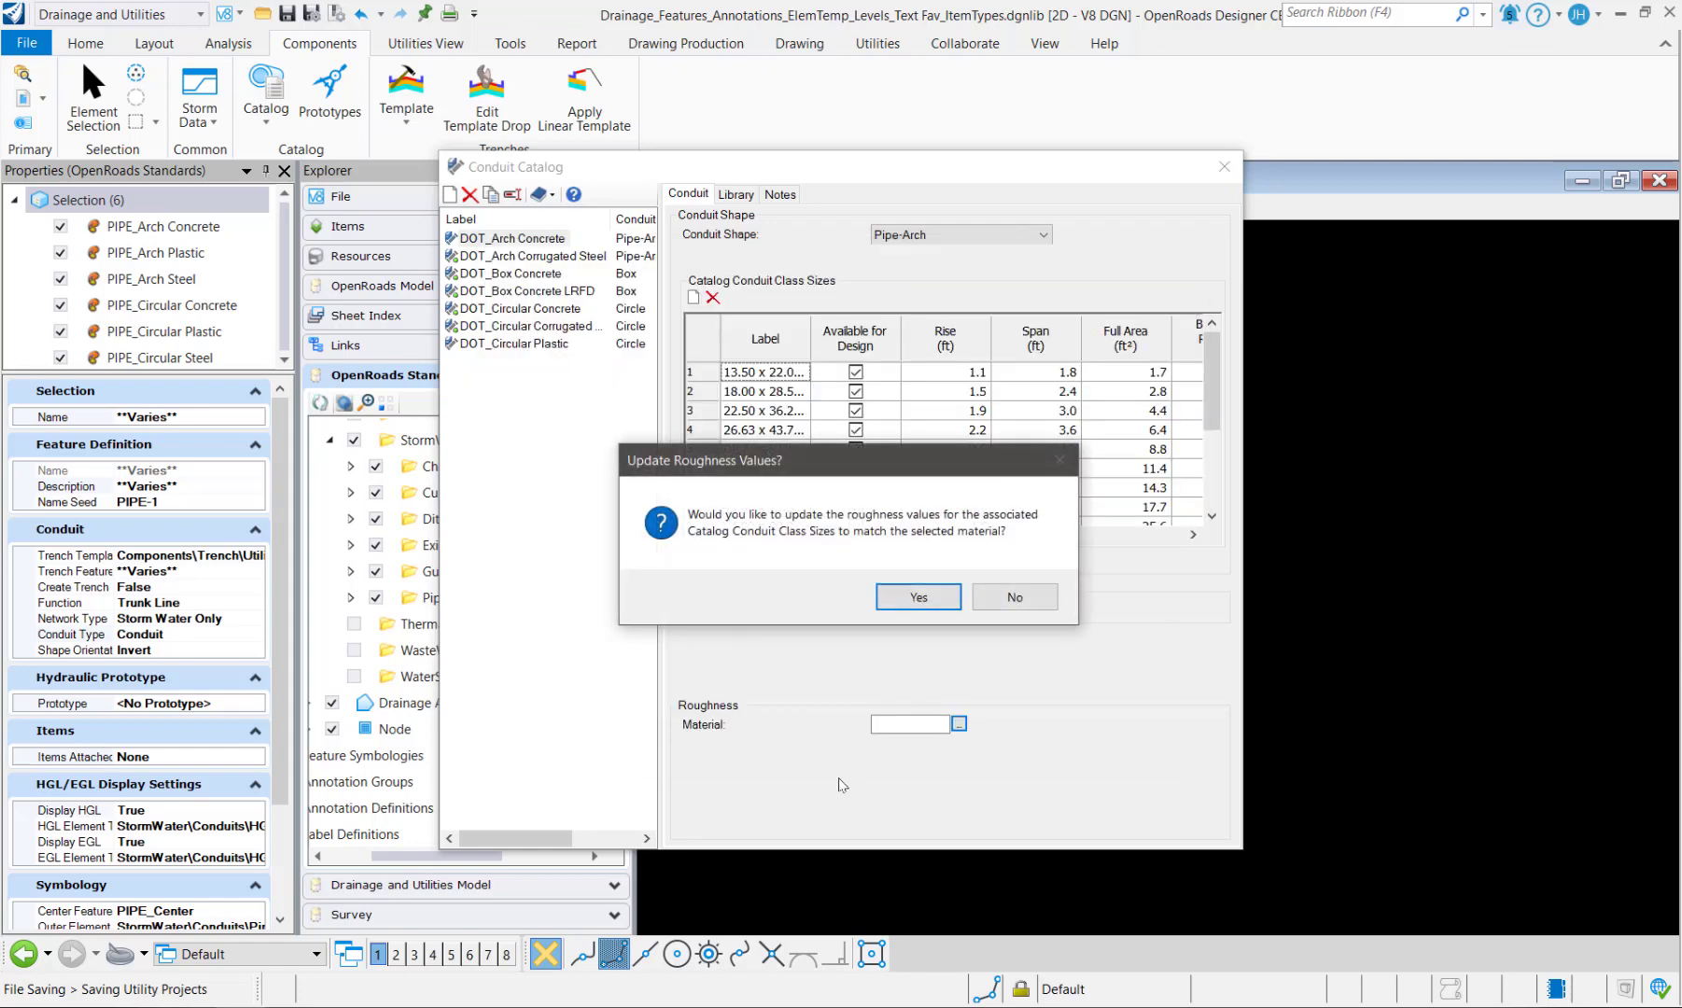
pyautogui.click(916, 598)
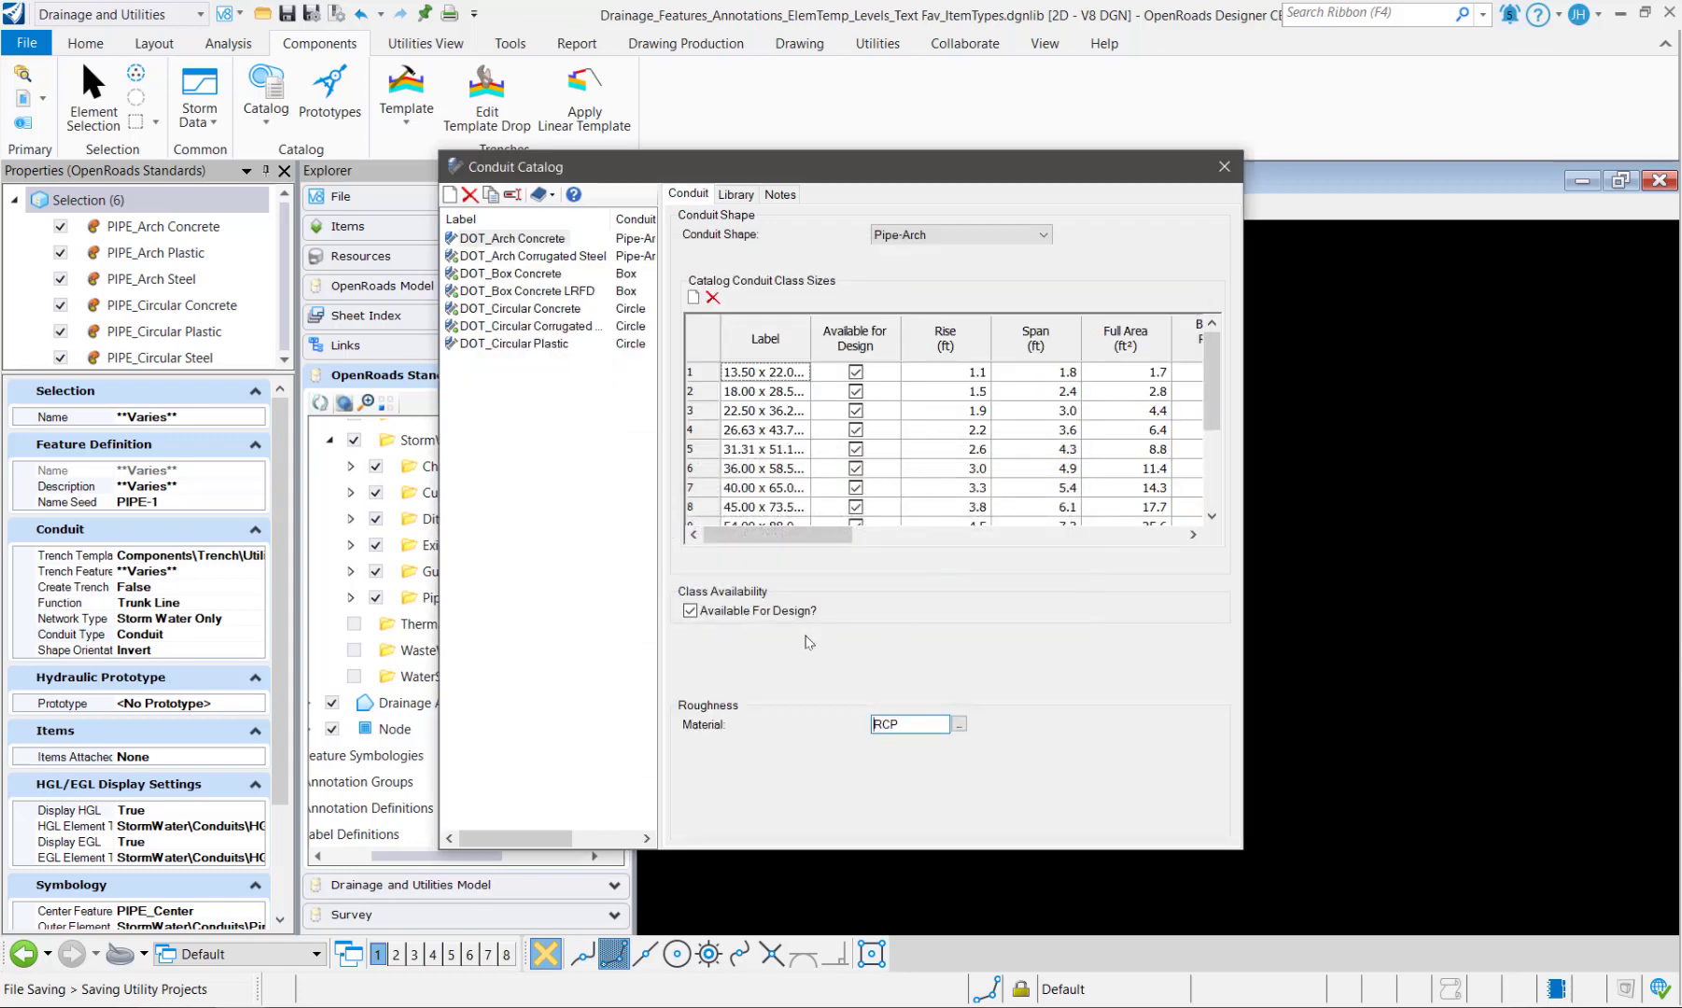
# Step: Assign the CMP material from DOT_Material Library.xml to DOT_Arch Corrugated Steel, updating its class sizes' roughness values to match
pyautogui.click(523, 257)
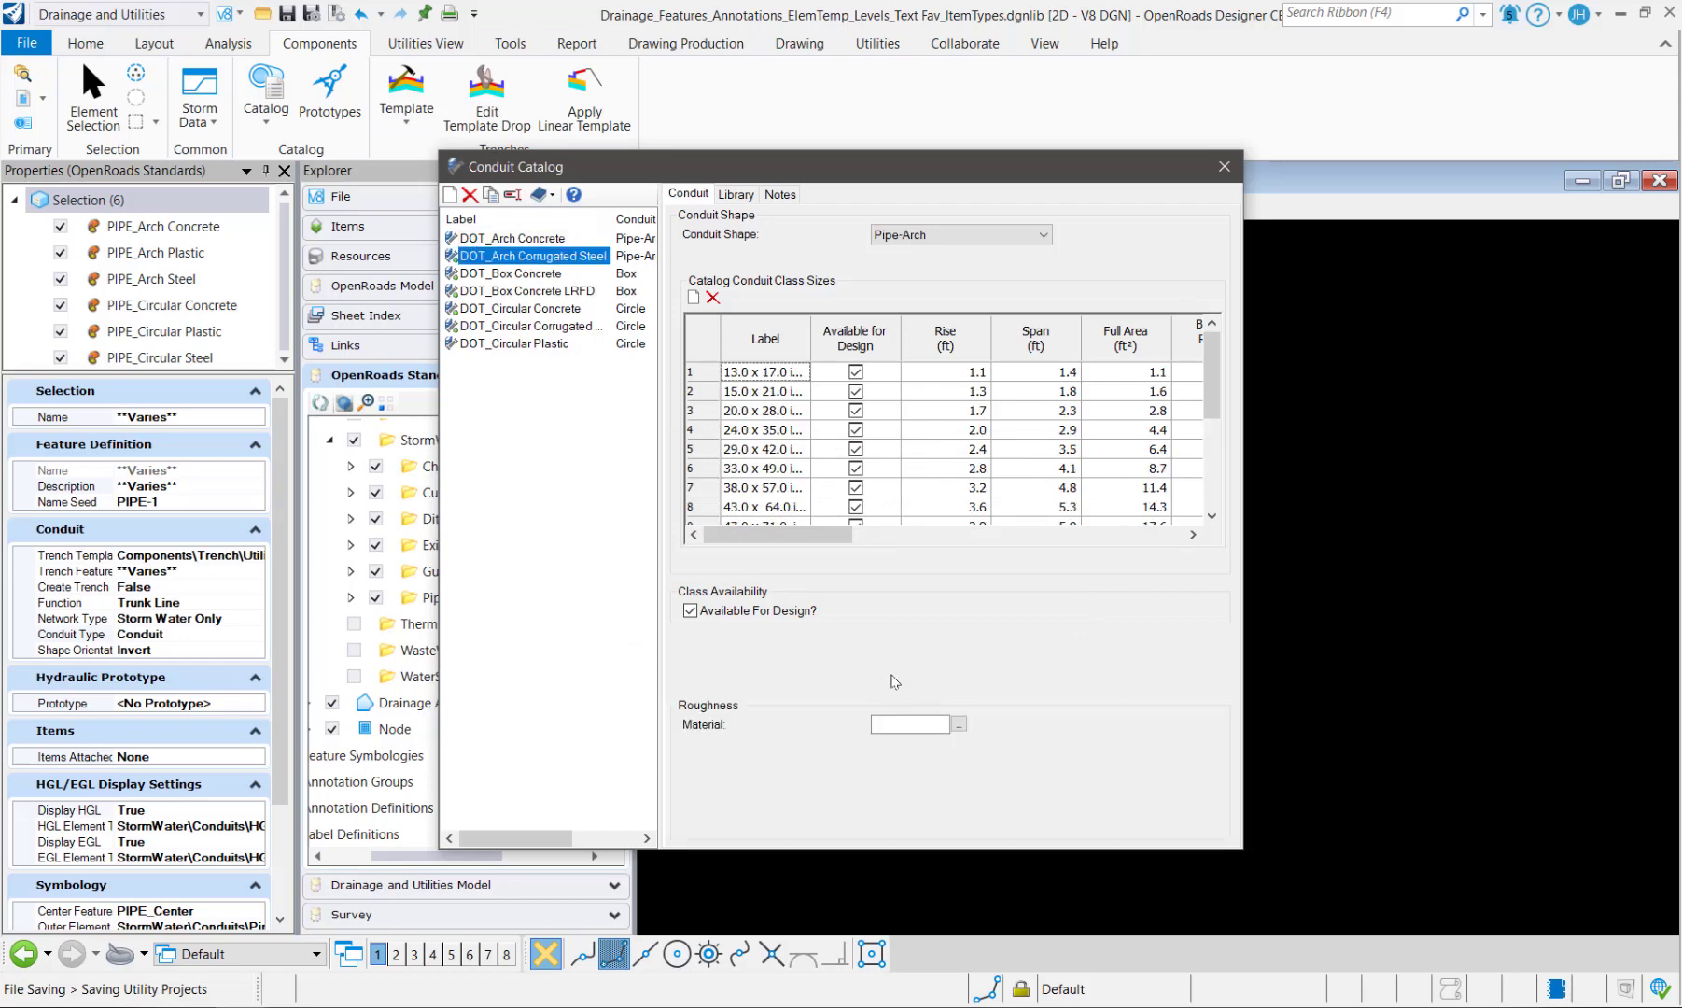
pyautogui.click(958, 724)
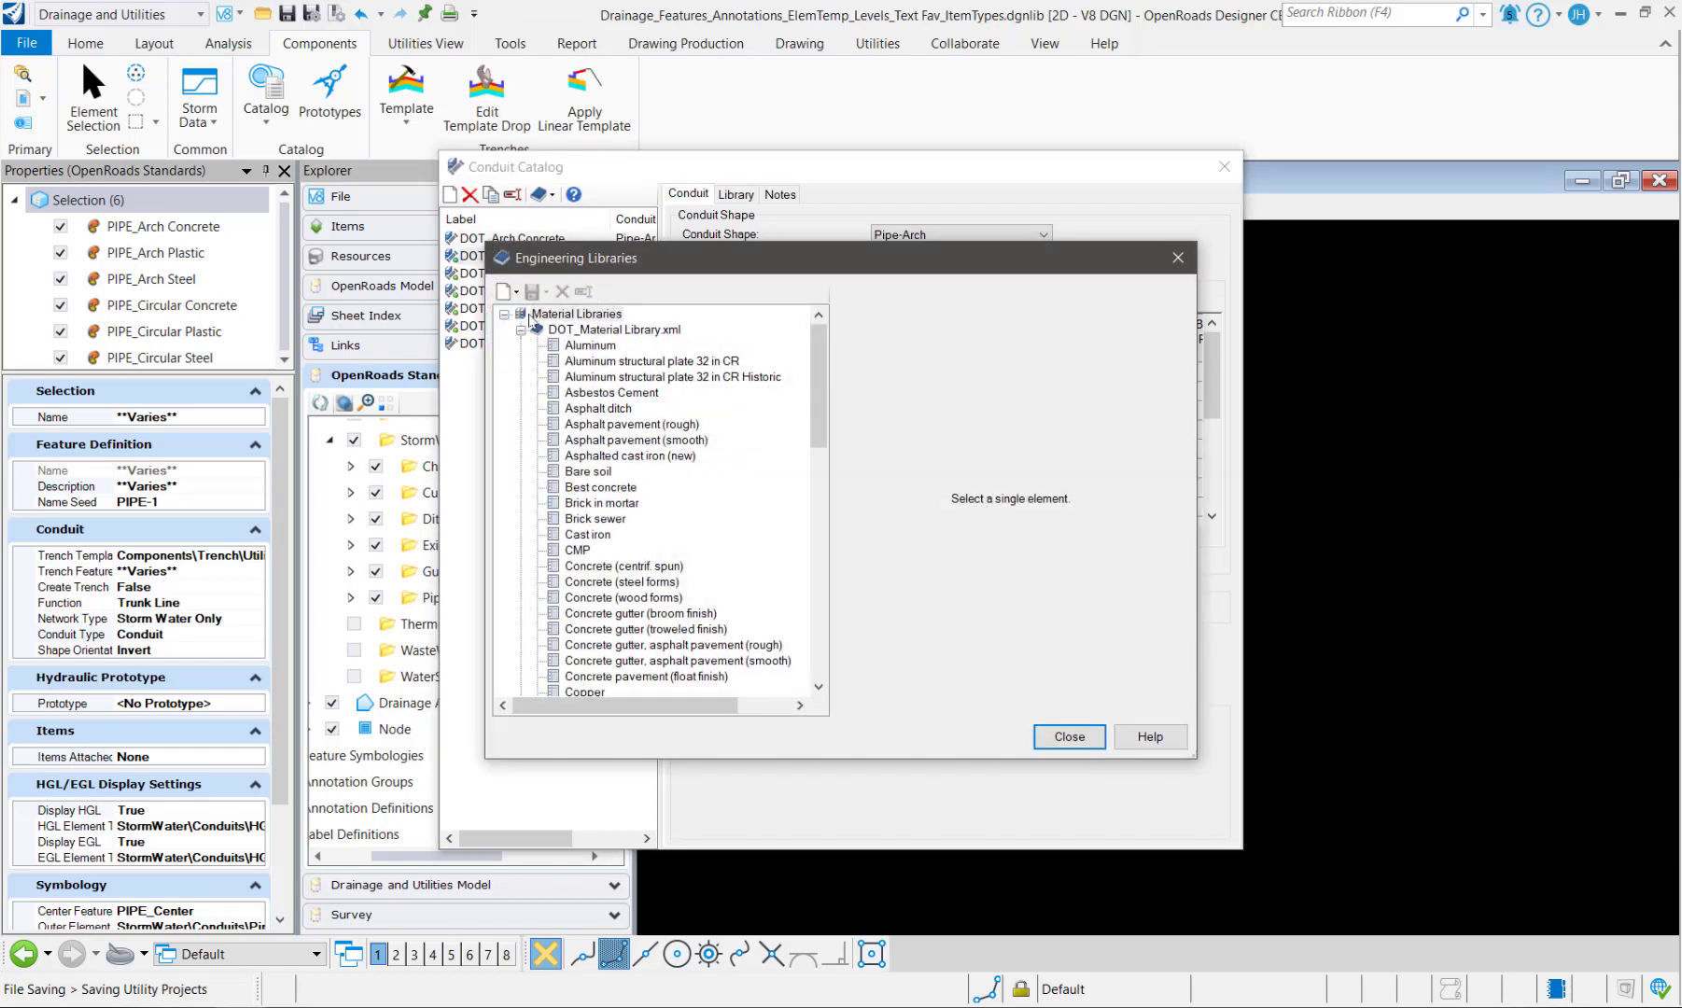
pyautogui.click(576, 550)
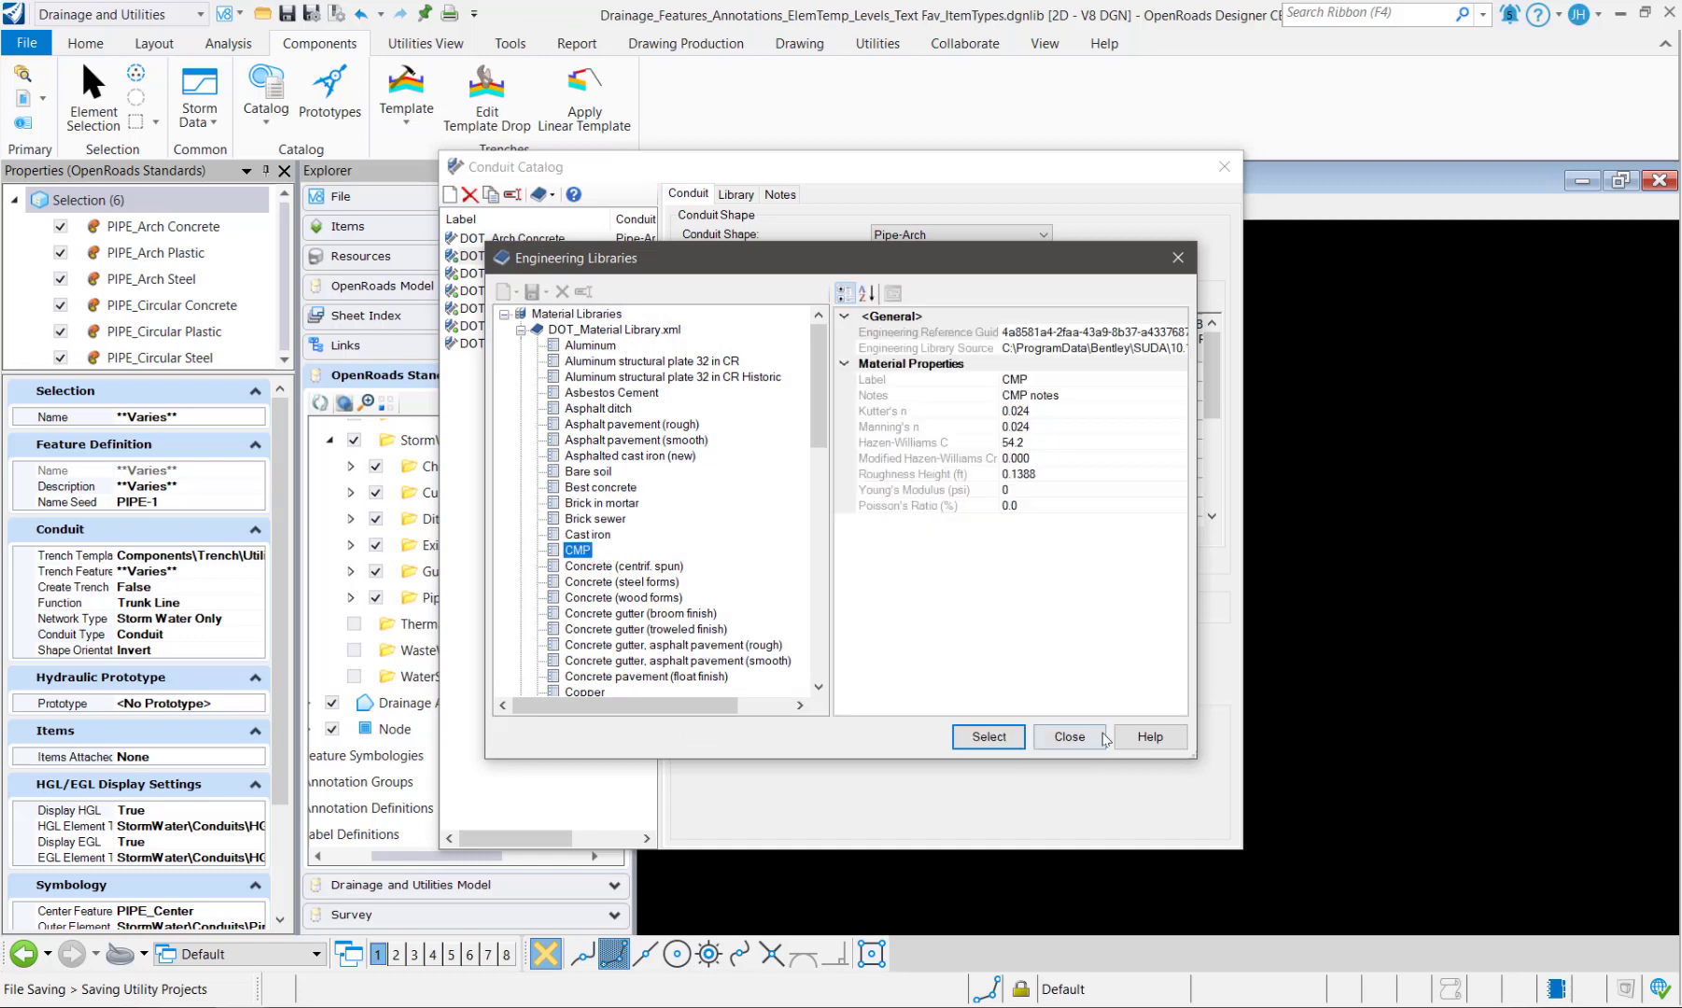
pyautogui.click(990, 738)
pyautogui.click(910, 595)
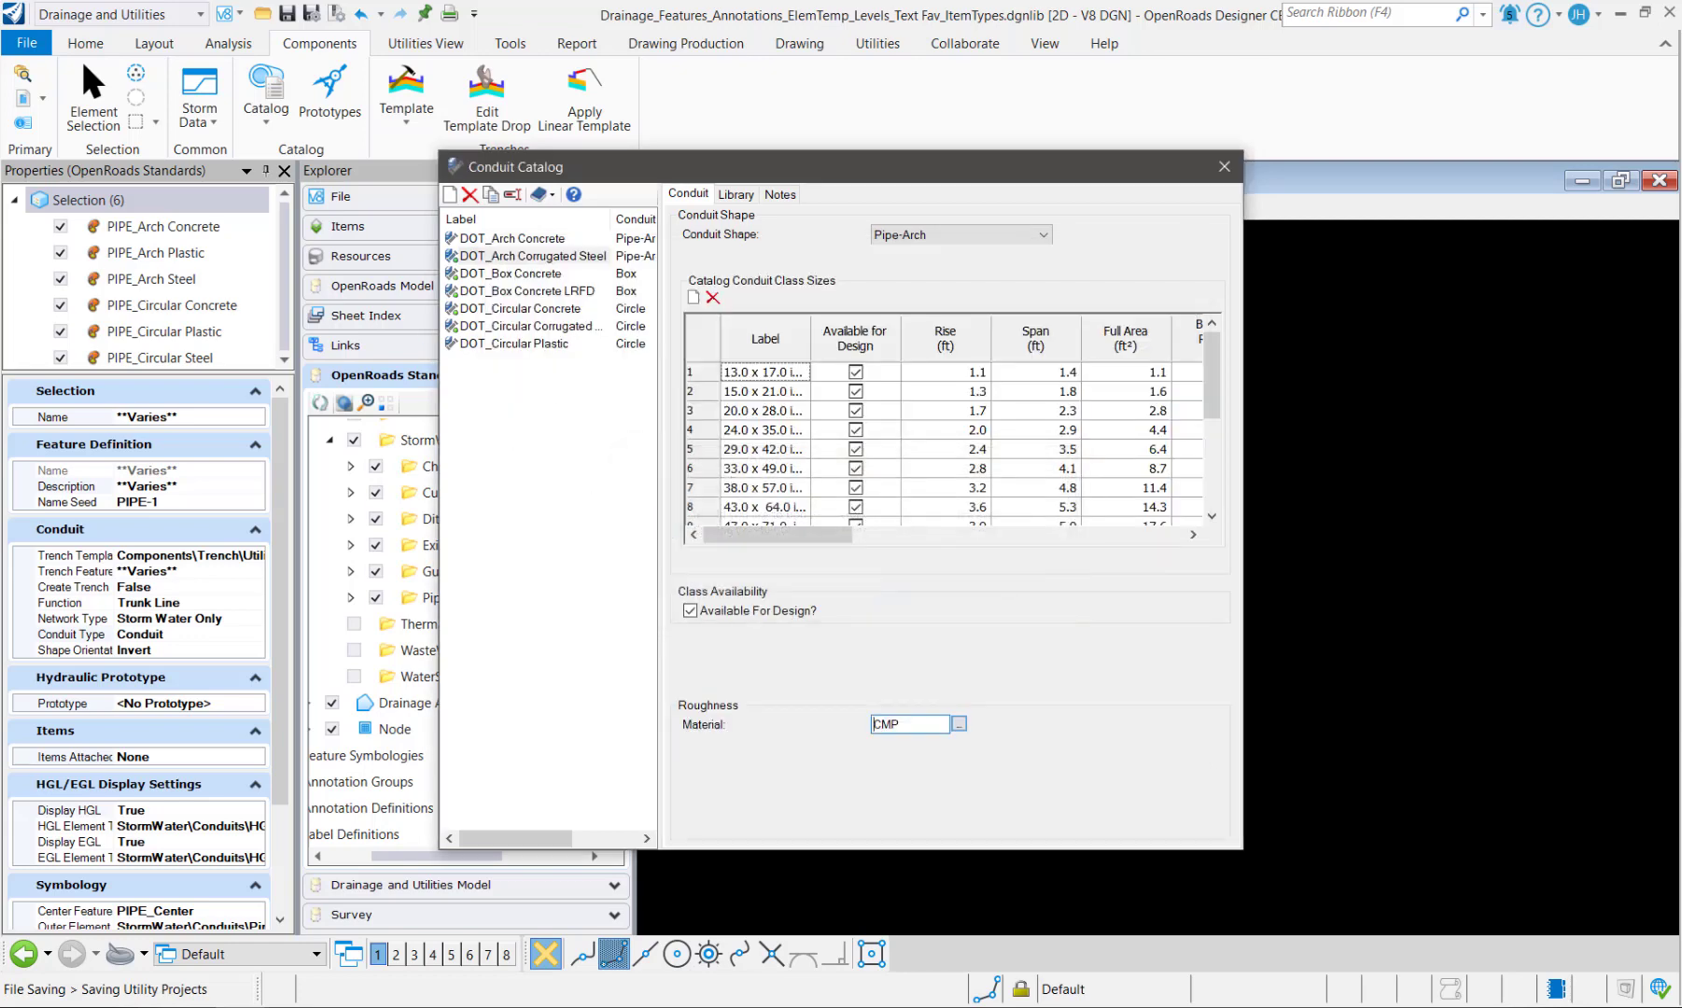